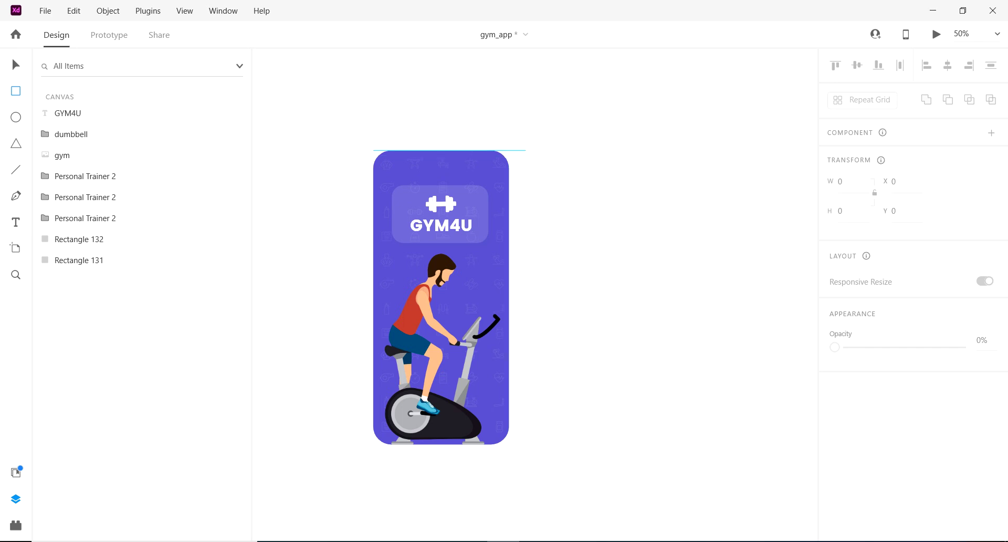
Step: Draw a rectangle about 410 by 896 beside the GYM4U screen, then set its width to 414
{"action": "mouse_move", "coordinate": [523, 150]}
{"action": "left_mouse_down"}
{"action": "mouse_move", "coordinate": [580, 237]}
{"action": "mouse_move", "coordinate": [658, 444]}
{"action": "left_mouse_up"}
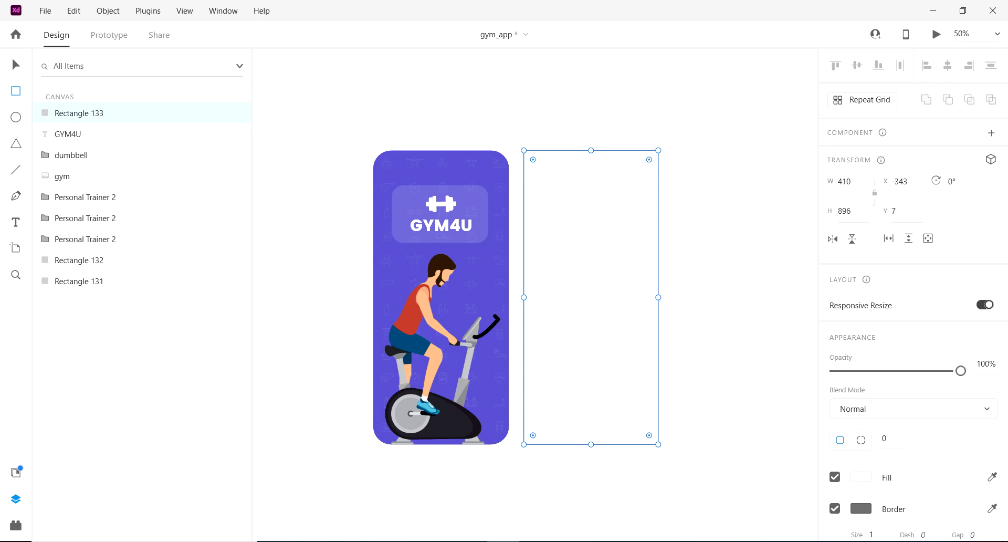
{"action": "key", "text": "v"}
{"action": "left_click", "coordinate": [486, 283]}
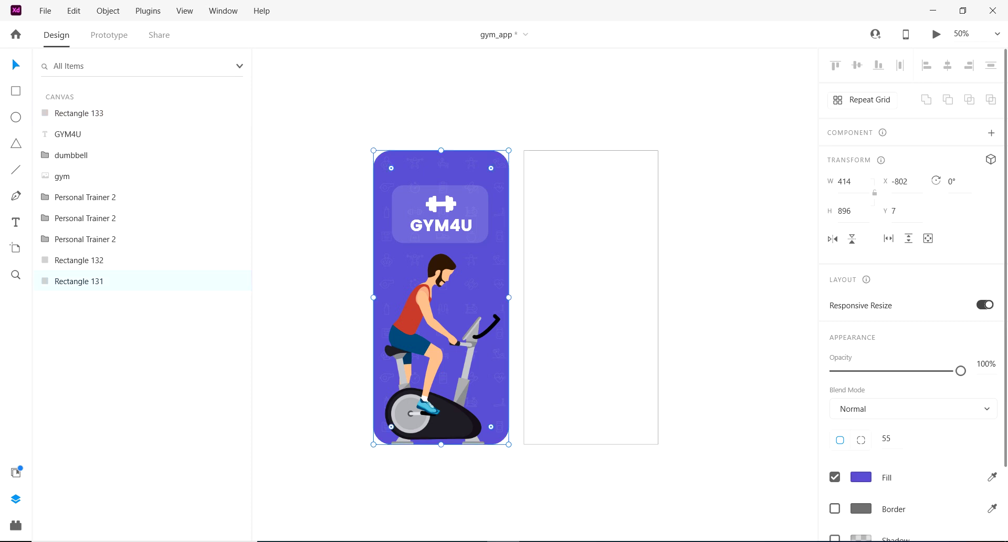
{"action": "left_click", "coordinate": [591, 297]}
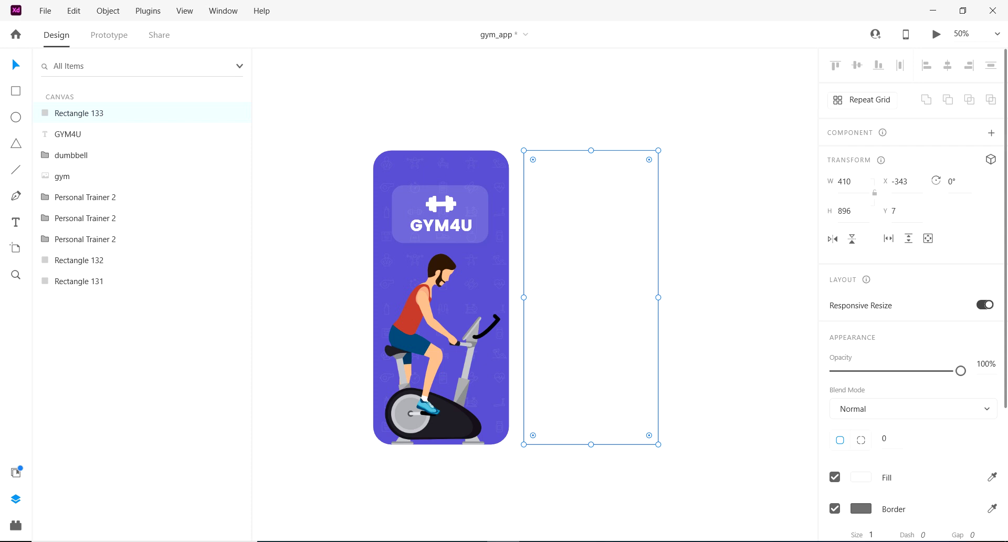
{"action": "key", "text": "BackSpace"}
{"action": "type", "text": "4"}
{"action": "key", "text": "Return"}
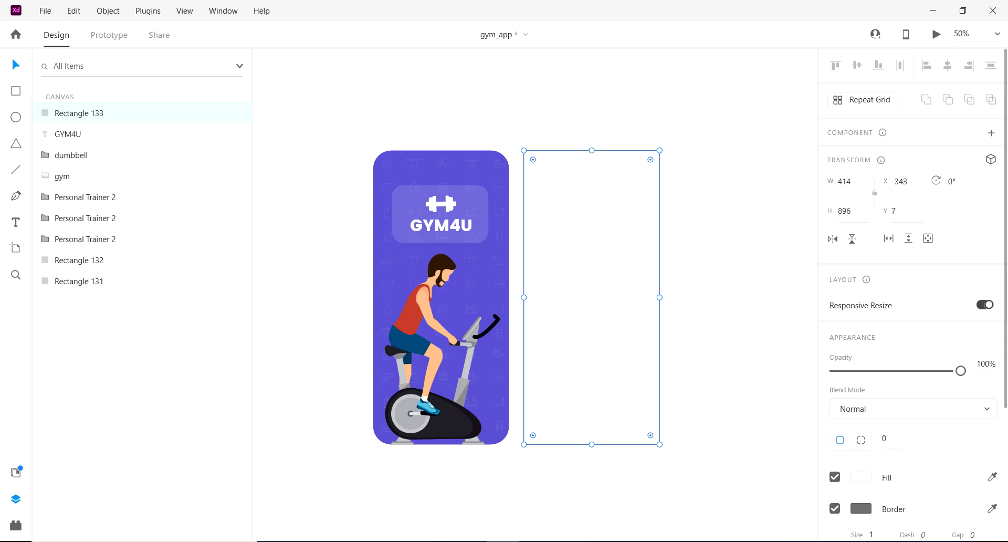
Step: Fill the new rectangle with the purple sampled from the GYM4U screen and set its corner radius to 55
{"action": "key", "text": "i"}
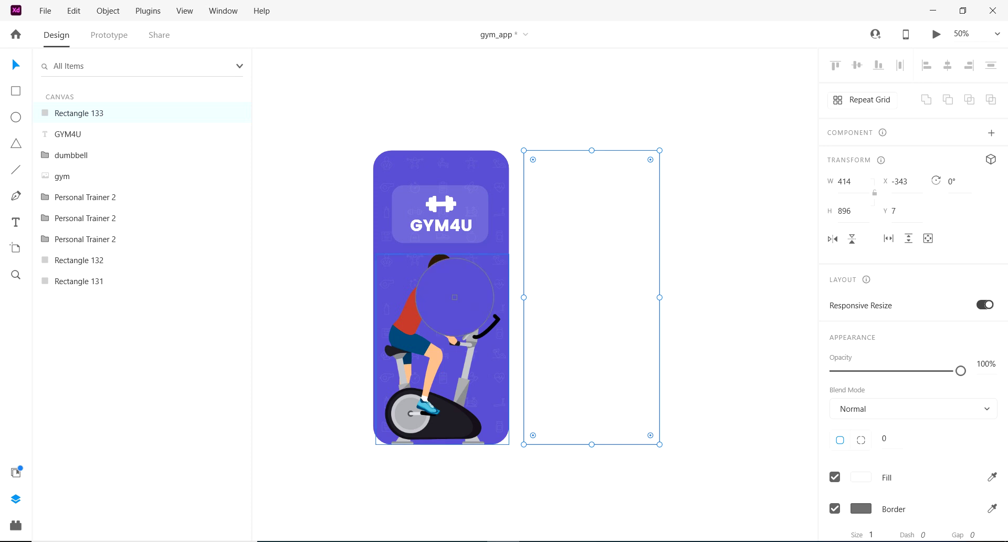
{"action": "left_click", "coordinate": [452, 297]}
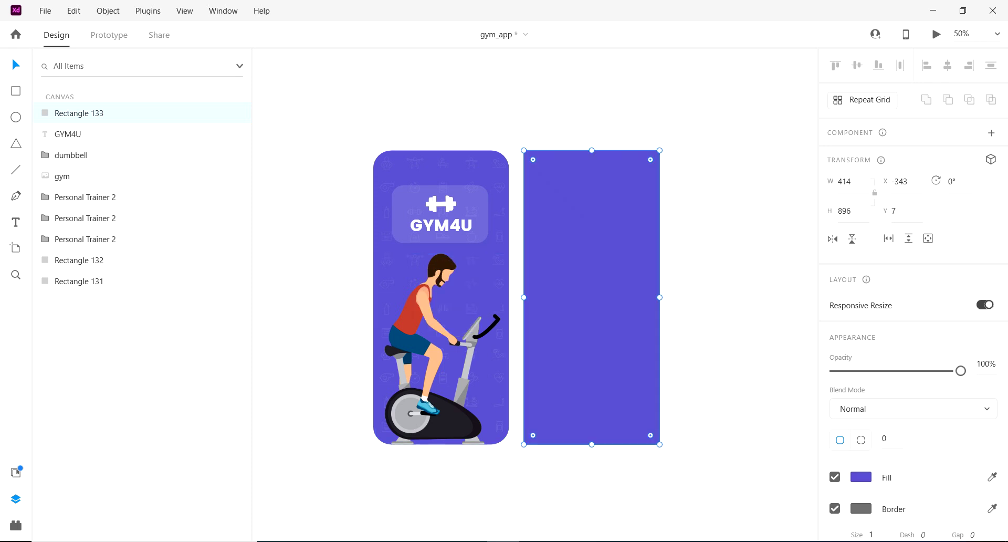
{"action": "left_click", "coordinate": [456, 174]}
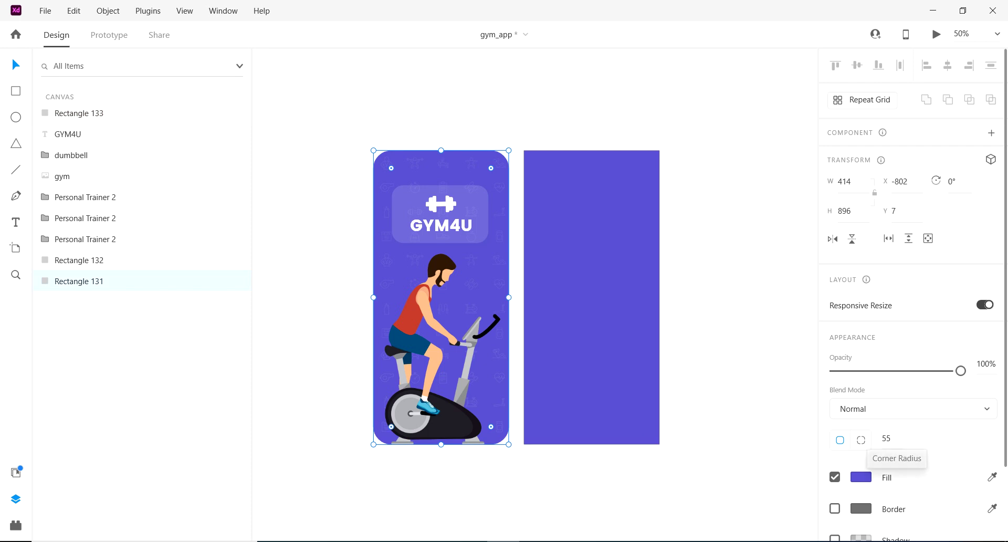
{"action": "left_click", "coordinate": [594, 298]}
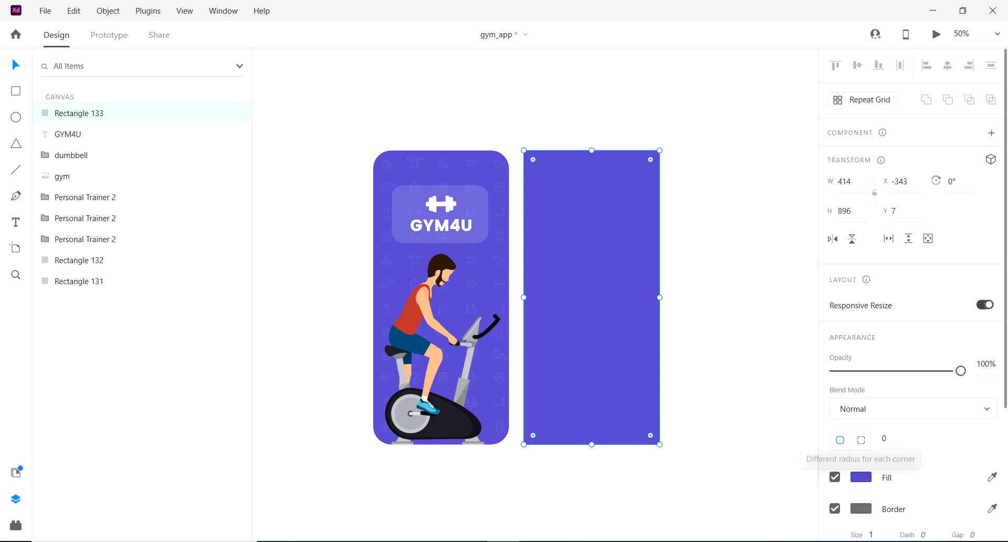
{"action": "type", "text": "5"}
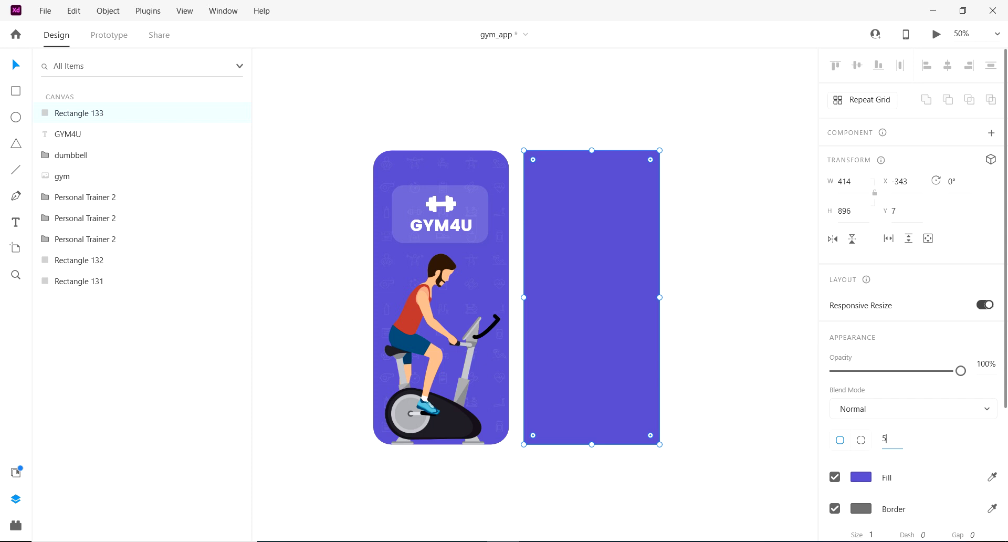
{"action": "type", "text": "5"}
{"action": "key", "text": "Return"}
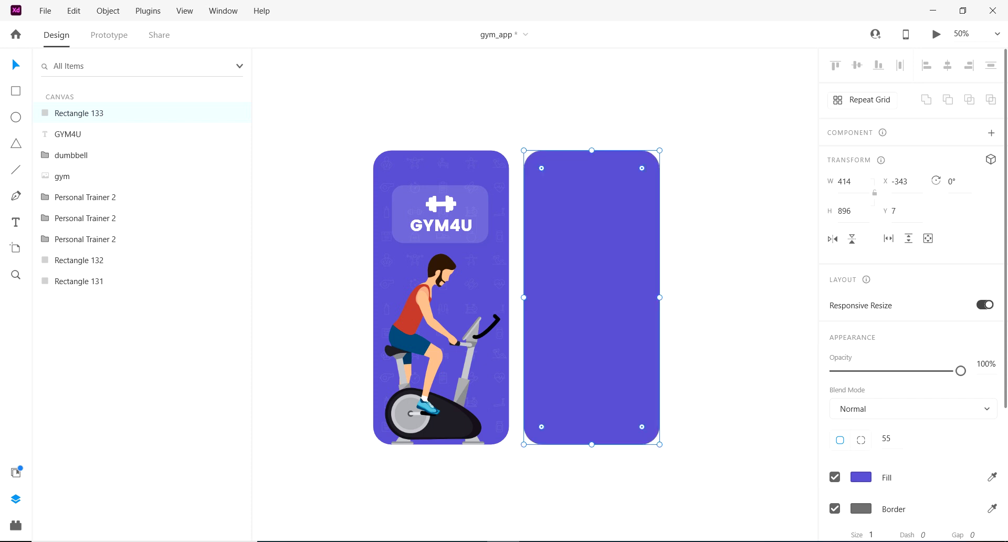
{"action": "left_click", "coordinate": [725, 325]}
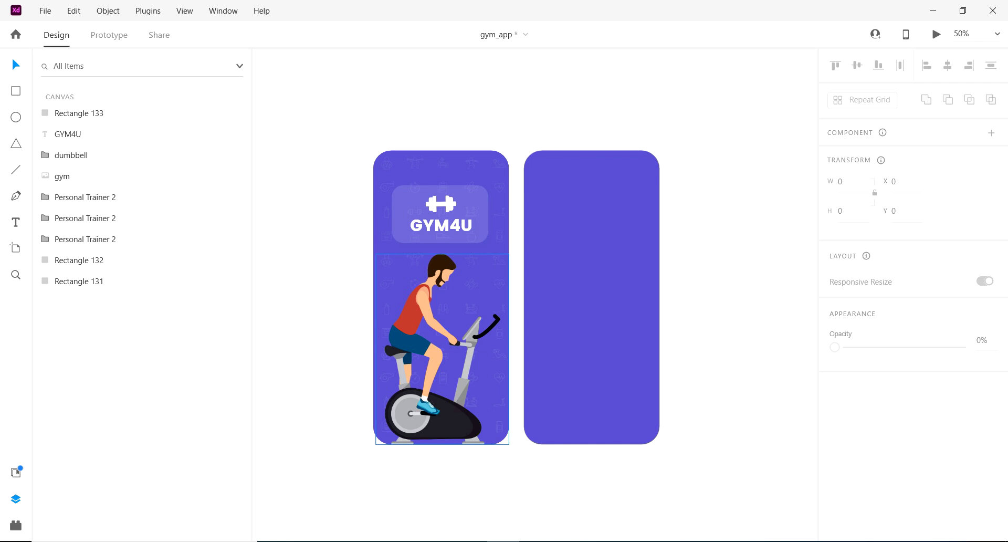
Step: Switch to File Explorer and preview gym.png in the ruff folder
{"action": "left_click", "coordinate": [450, 341]}
{"action": "left_click", "coordinate": [340, 541]}
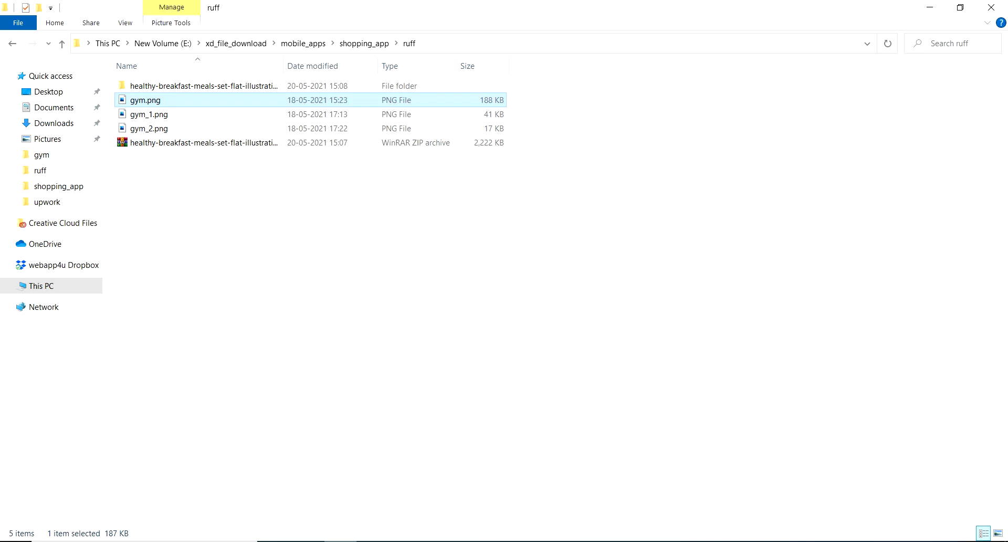
{"action": "left_click", "coordinate": [336, 252]}
{"action": "left_click", "coordinate": [149, 114]}
{"action": "left_click", "coordinate": [145, 100]}
{"action": "key", "text": "Return"}
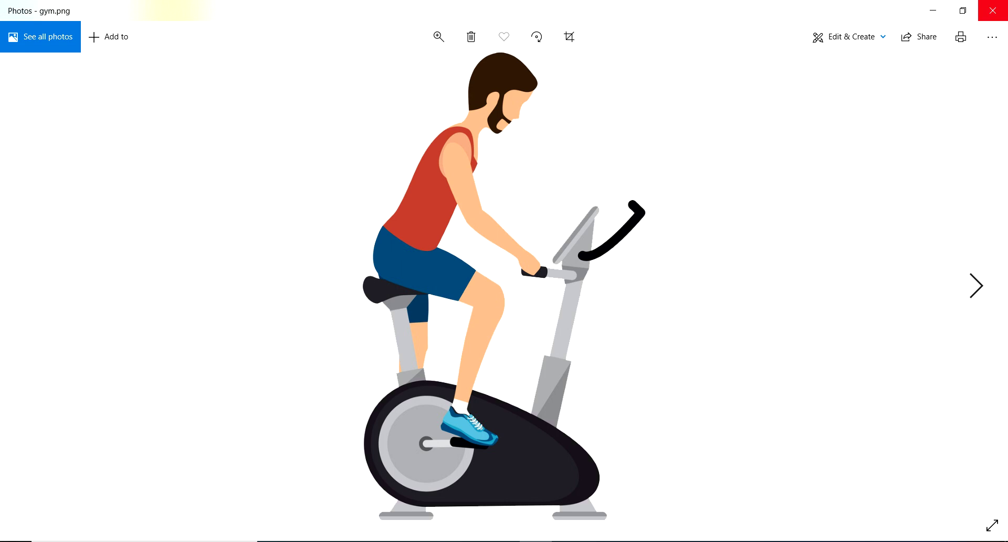
{"action": "left_click", "coordinate": [992, 10]}
{"action": "left_click", "coordinate": [525, 44]}
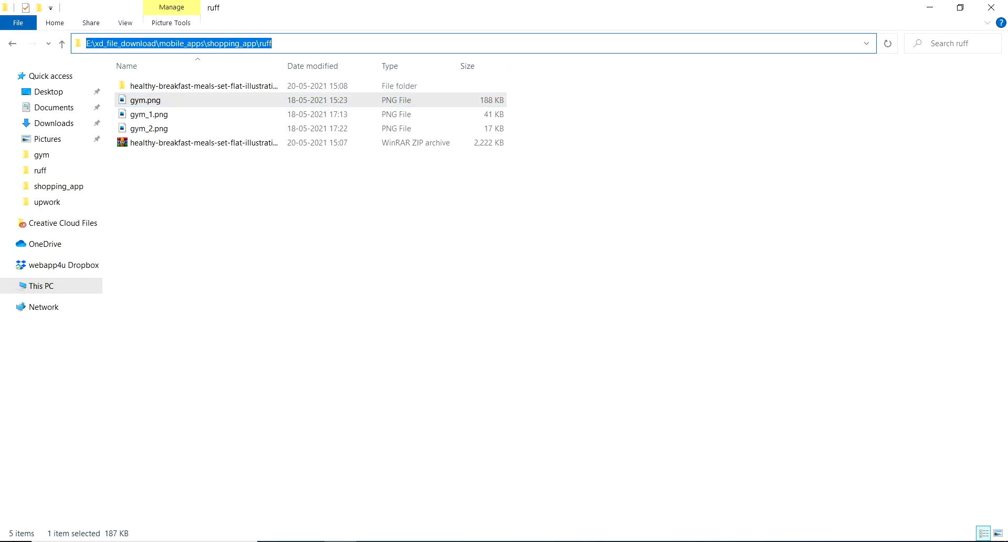
Step: Import gym.png from the ruff folder onto the Adobe XD canvas over the second screen
{"action": "left_click", "coordinate": [503, 541]}
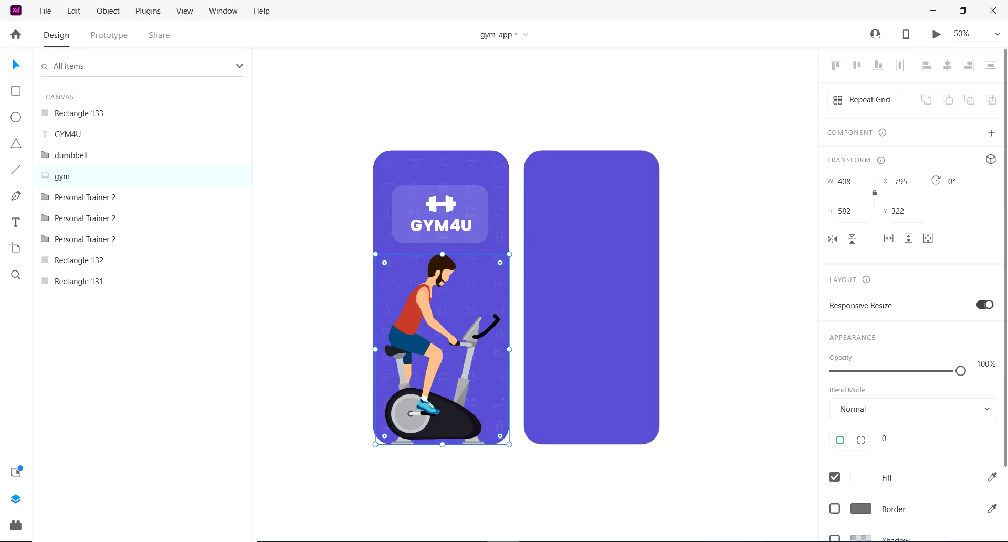
{"action": "left_click", "coordinate": [963, 11]}
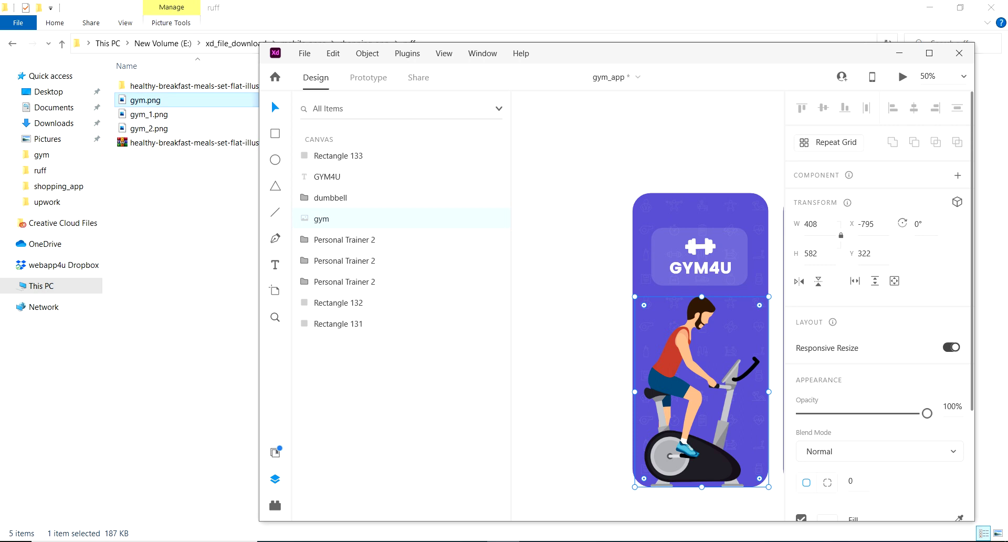
{"action": "left_click_drag", "start_coordinate": [145, 100], "coordinate": [743, 129]}
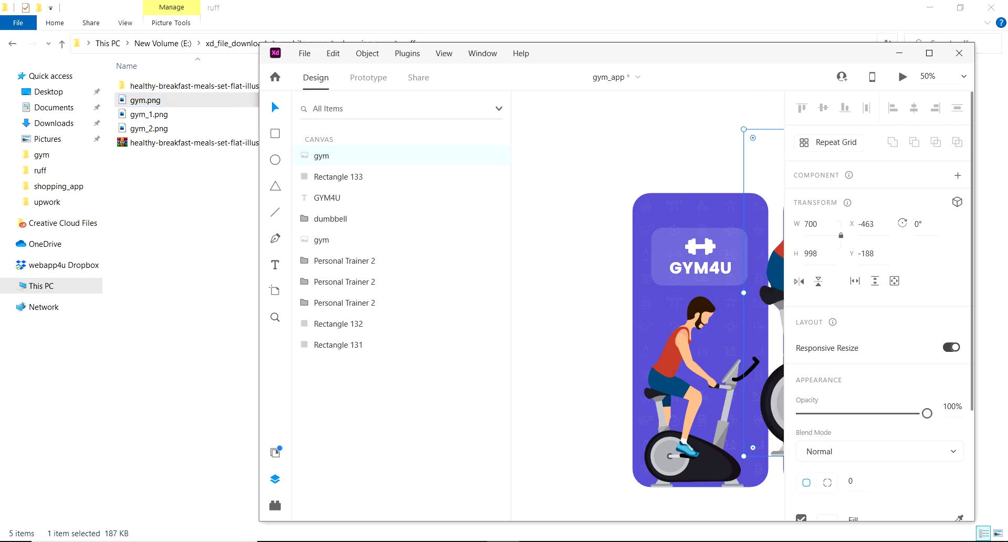
{"action": "left_click", "coordinate": [929, 53]}
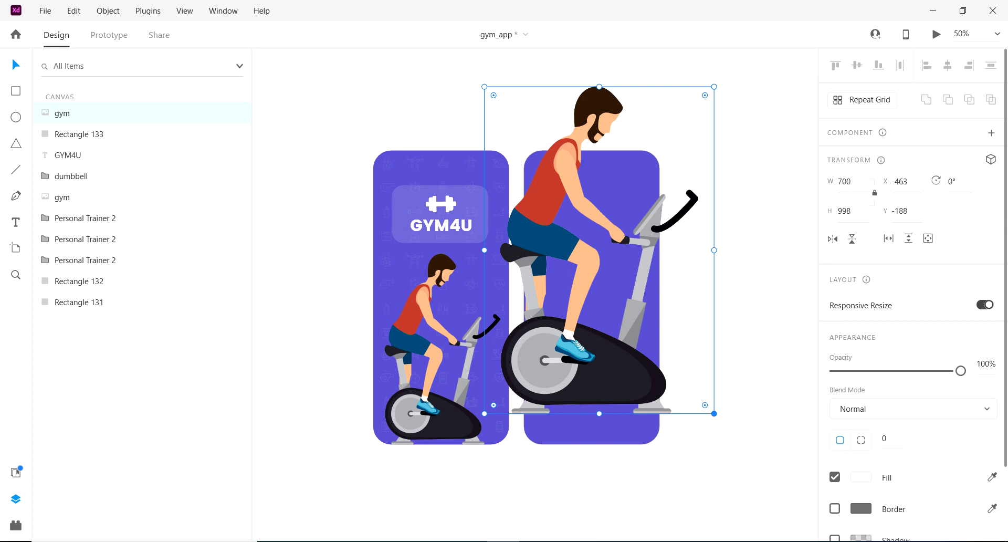
Step: Scale the imported cyclist image down to about 414 by 590 and move it into the lower part of the second screen
{"action": "left_click_drag", "start_coordinate": [714, 414], "coordinate": [666, 346]}
{"action": "key", "text": "shift+Down"}
{"action": "key", "text": "shift+Down"}
{"action": "key", "text": "shift+Down"}
{"action": "key", "text": "shift+Down"}
{"action": "key", "text": "shift+Down"}
{"action": "key", "text": "shift+Down"}
{"action": "key", "text": "shift+Down"}
{"action": "key", "text": "shift+Down"}
{"action": "key", "text": "shift+Down"}
{"action": "key", "text": "shift+Down"}
{"action": "key", "text": "shift+Down"}
{"action": "key", "text": "shift+Down"}
{"action": "key", "text": "shift+Down"}
{"action": "key", "text": "shift+Down"}
{"action": "key", "text": "shift+Down"}
{"action": "key", "text": "shift+Down"}
{"action": "key", "text": "shift+Down"}
{"action": "key", "text": "shift+Down"}
{"action": "key", "text": "shift+Down"}
{"action": "key", "text": "shift+Down"}
{"action": "key", "text": "shift+Down"}
{"action": "key", "text": "shift+Down"}
{"action": "key", "text": "shift+Down"}
{"action": "key", "text": "shift+Down"}
{"action": "key", "text": "shift+Down"}
{"action": "key", "text": "Down"}
{"action": "key", "text": "Down"}
{"action": "key", "text": "Down"}
{"action": "key", "text": "Down"}
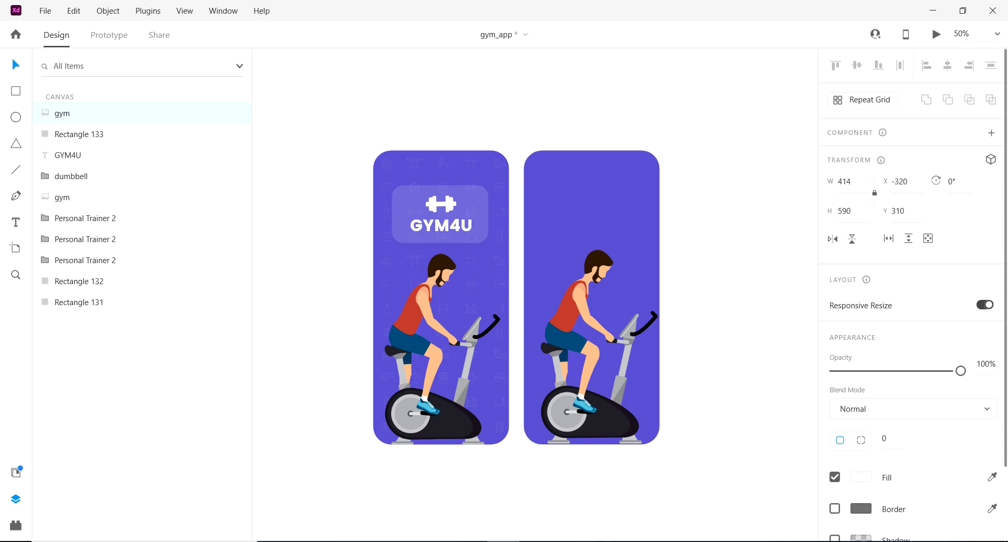
{"action": "key", "text": "Down"}
{"action": "key", "text": "Down"}
{"action": "key", "text": "Left"}
{"action": "key", "text": "Left"}
{"action": "key", "text": "Left"}
{"action": "key", "text": "Left"}
{"action": "key", "text": "Left"}
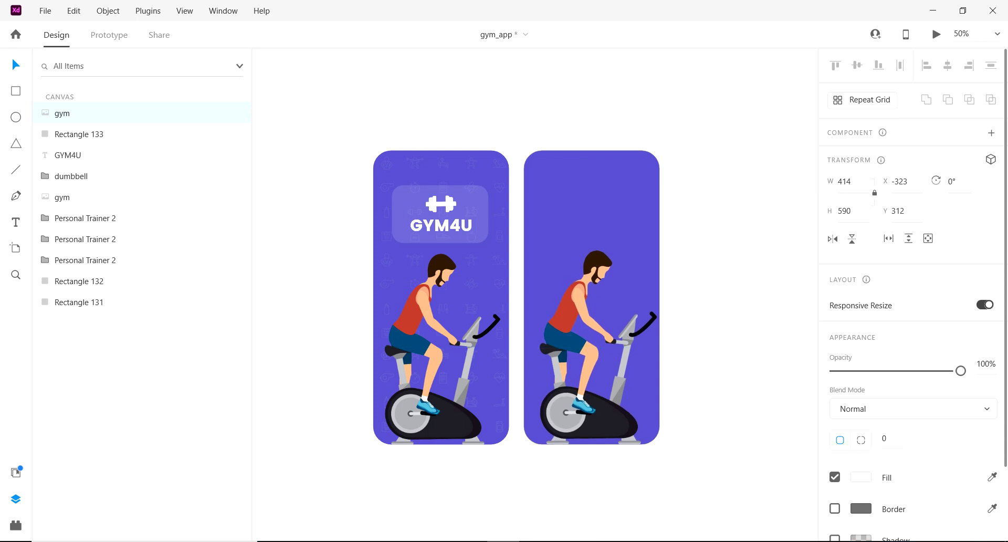
{"action": "key", "text": "Left"}
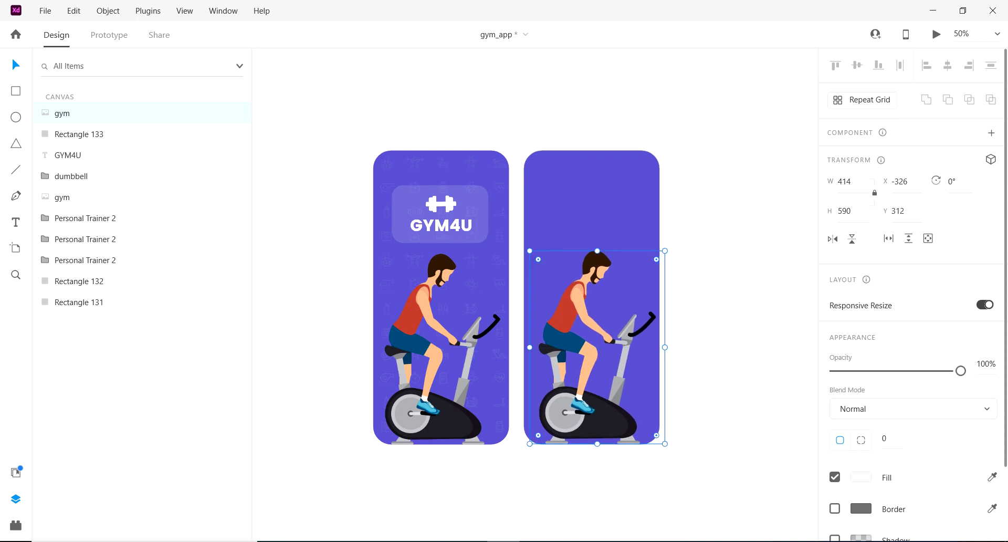
Step: Resize the cyclist image to about 393 by 560 with its base on the second screen's bottom edge, then deselect it
{"action": "left_click_drag", "start_coordinate": [664, 443], "coordinate": [659, 436]}
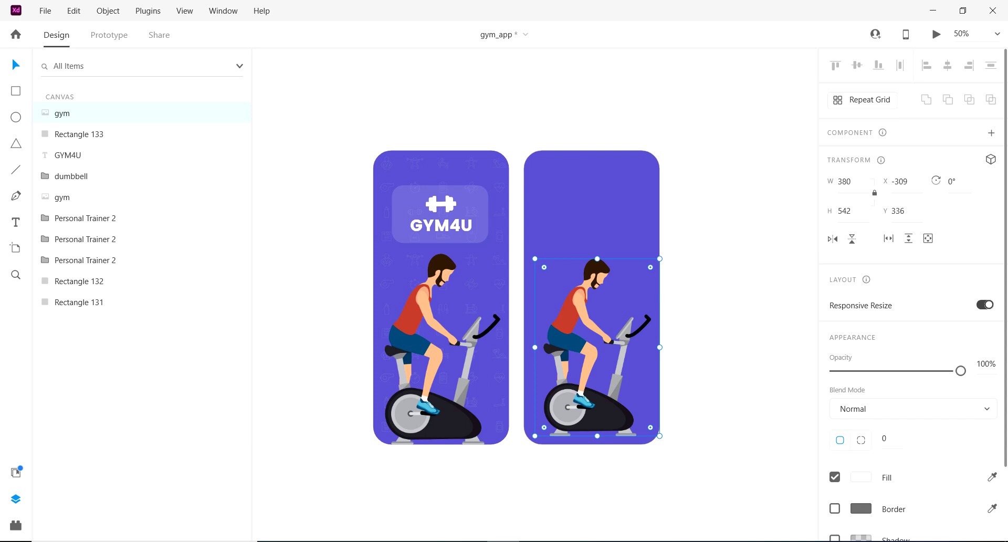
{"action": "key", "text": "shift+Down"}
{"action": "key", "text": "Down"}
{"action": "key", "text": "Down"}
{"action": "key", "text": "Down"}
{"action": "key", "text": "Down"}
{"action": "key", "text": "Down"}
{"action": "key", "text": "Down"}
{"action": "key", "text": "Down"}
{"action": "key", "text": "Down"}
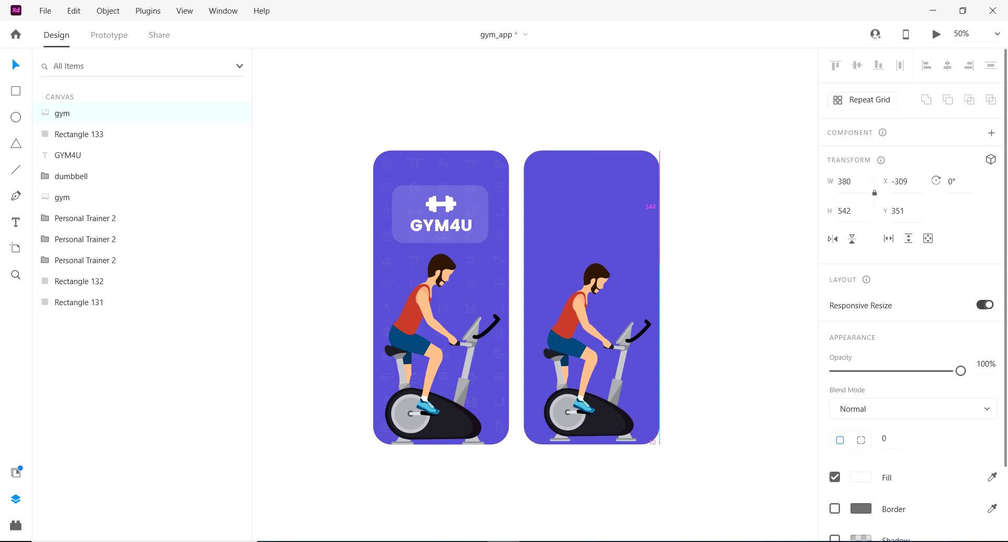
{"action": "key", "text": "Down"}
{"action": "key", "text": "Down"}
{"action": "key", "text": "Down"}
{"action": "key", "text": "Down"}
{"action": "key", "text": "Down"}
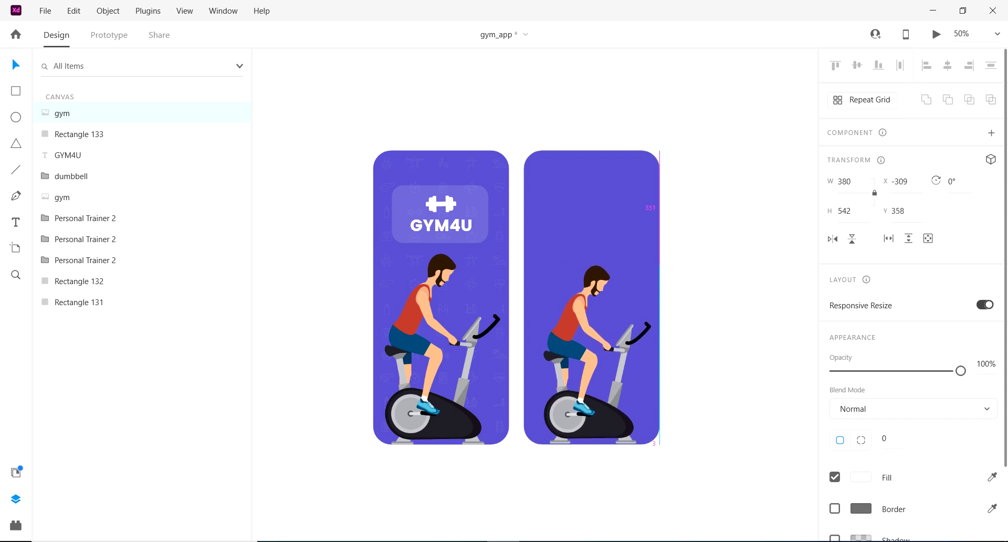
{"action": "key", "text": "Down"}
{"action": "key", "text": "Down"}
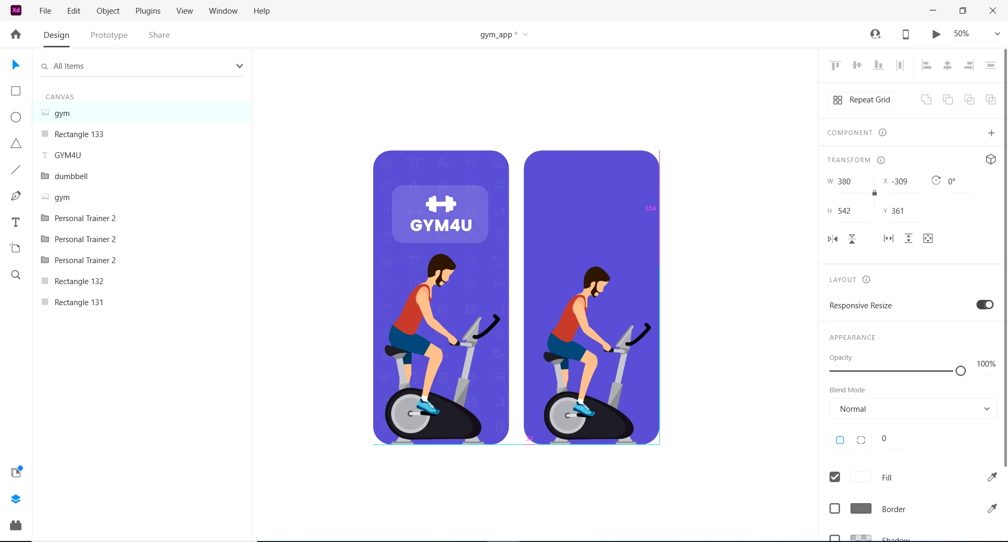
{"action": "left_click_drag", "start_coordinate": [535, 267], "coordinate": [531, 261]}
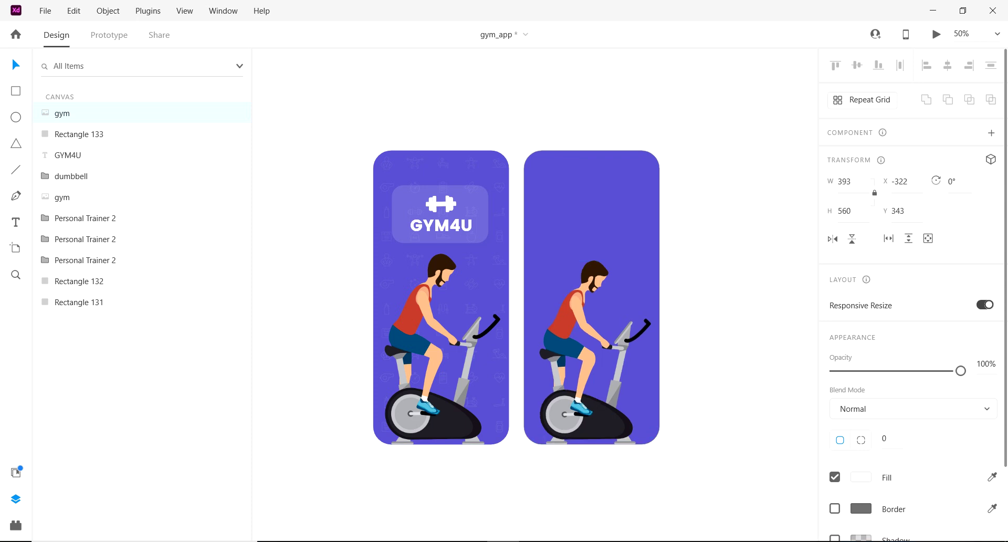
{"action": "key", "text": "Escape"}
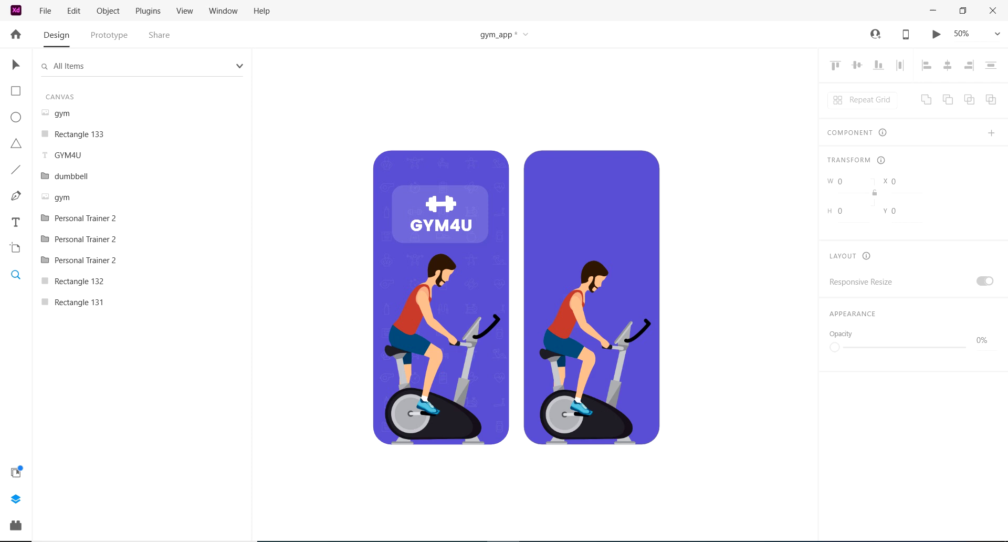
{"action": "left_click", "coordinate": [410, 159]}
{"action": "left_click", "coordinate": [410, 158]}
{"action": "key", "text": "v"}
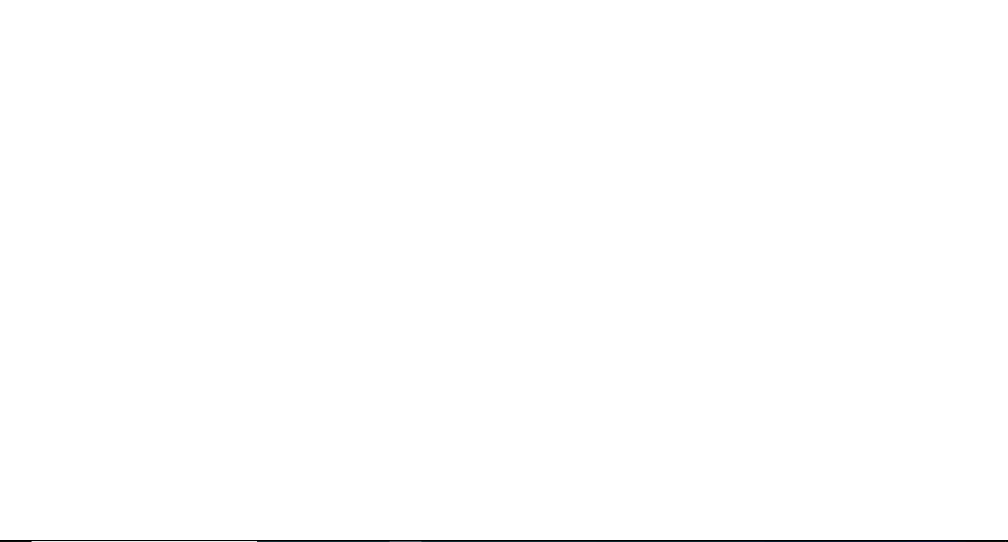
Step: Open flaticon.com in the browser and search for "gym" icons
{"action": "type", "text": "fla"}
{"action": "key", "text": "Return"}
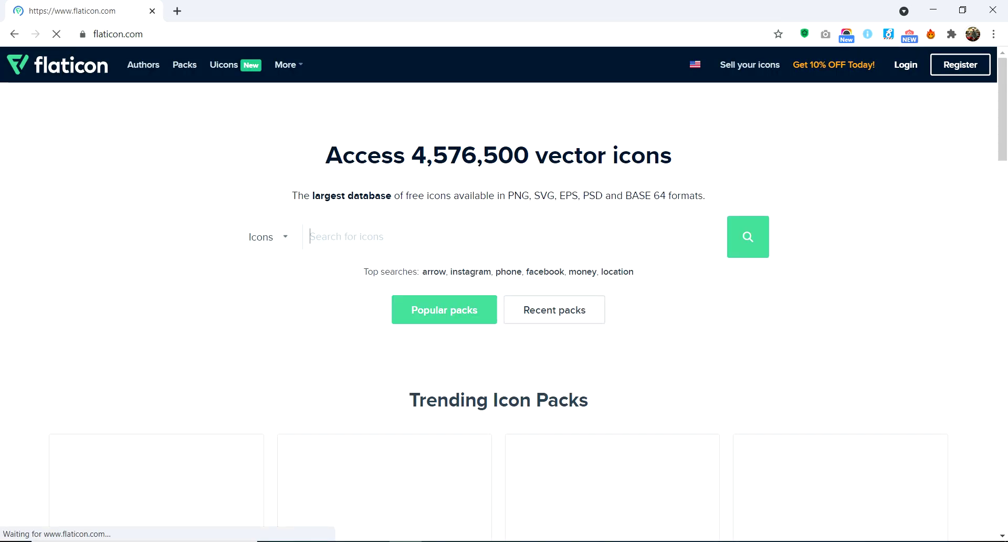
{"action": "type", "text": "gym"}
{"action": "key", "text": "Return"}
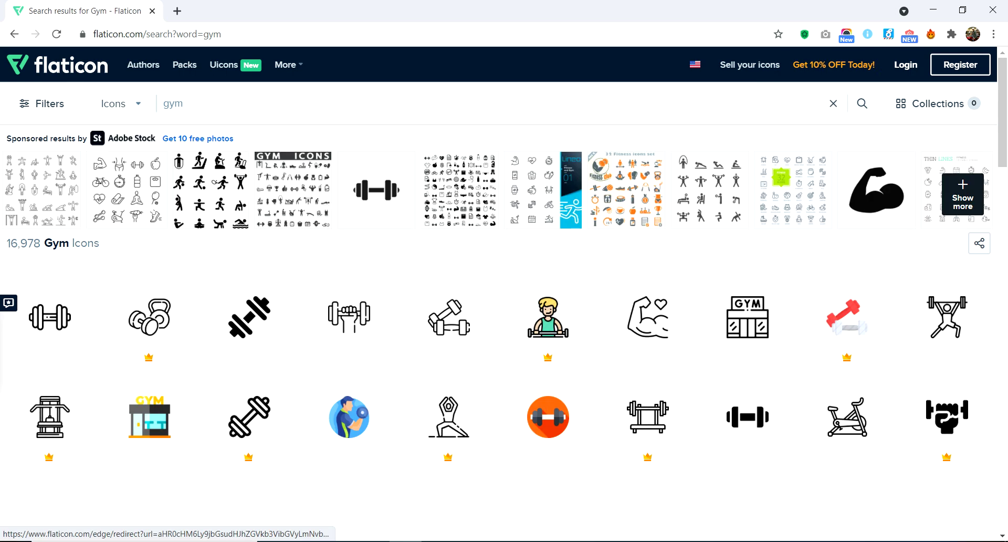
Step: Look through the gym icon results, open the black outline flexed-arm icon, and request its SVG download
{"action": "scroll", "coordinate": [504, 315], "scroll_direction": "down", "scroll_amount": 8}
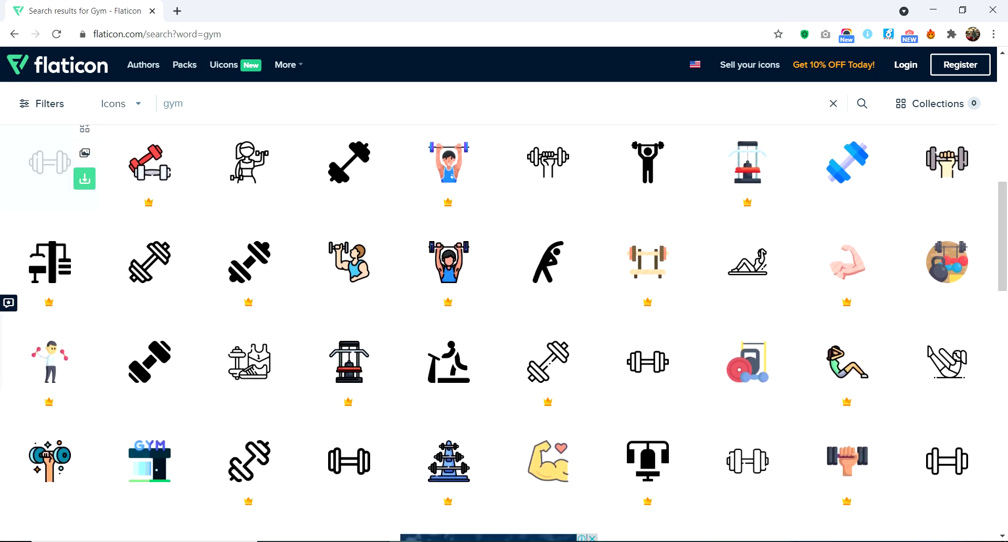
{"action": "left_click_drag", "start_coordinate": [1003, 262], "coordinate": [1003, 264]}
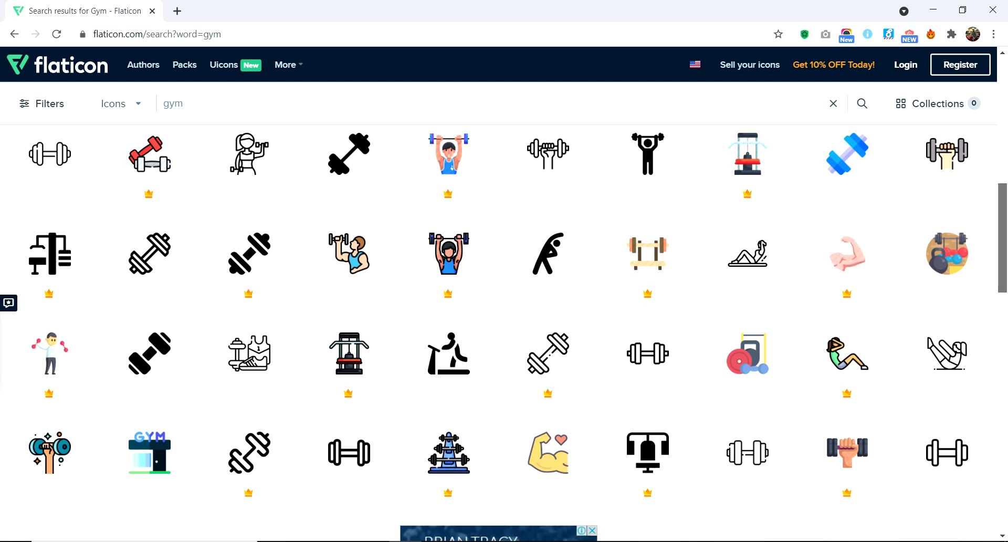
{"action": "scroll", "coordinate": [504, 315], "scroll_direction": "up", "scroll_amount": 10}
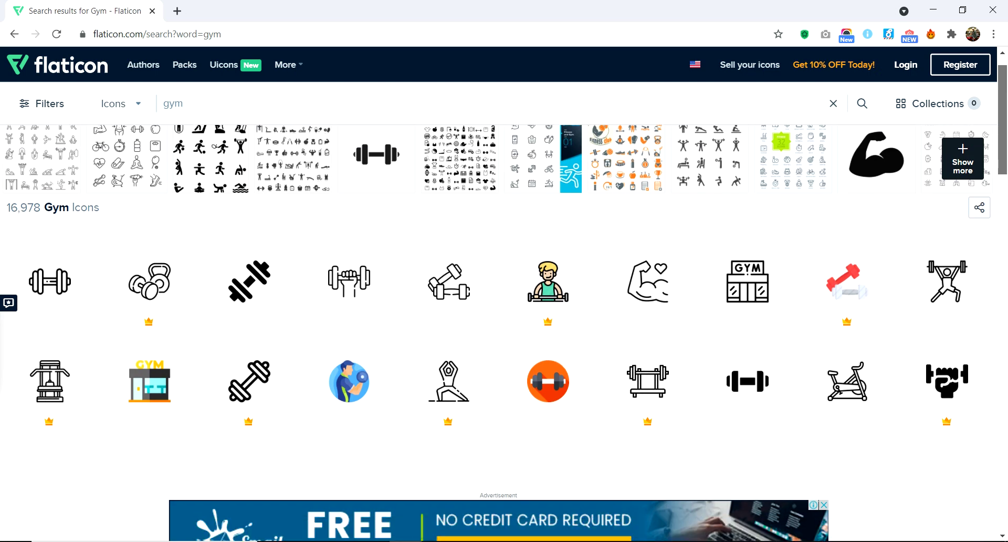
{"action": "scroll", "coordinate": [504, 315], "scroll_direction": "down", "scroll_amount": 3}
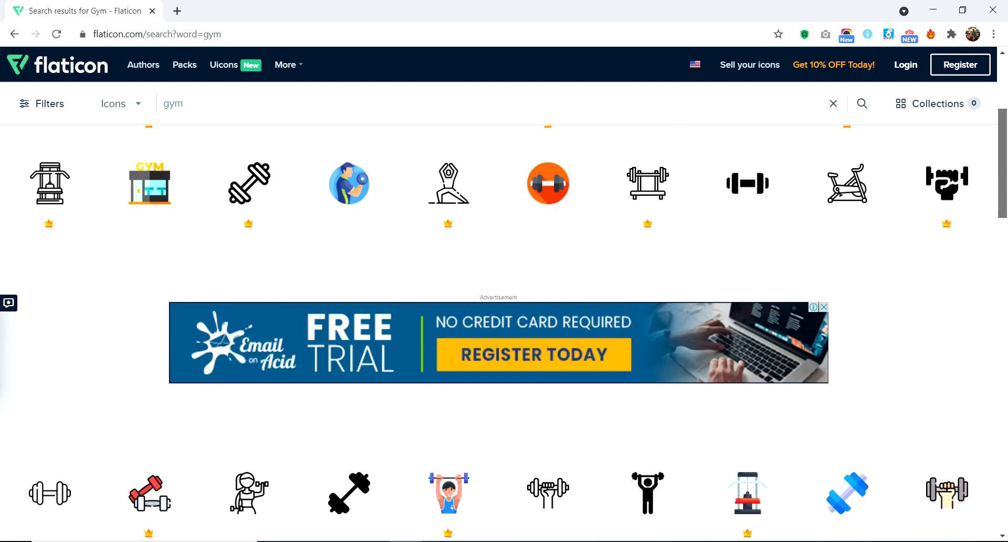
{"action": "scroll", "coordinate": [504, 315], "scroll_direction": "down", "scroll_amount": 10}
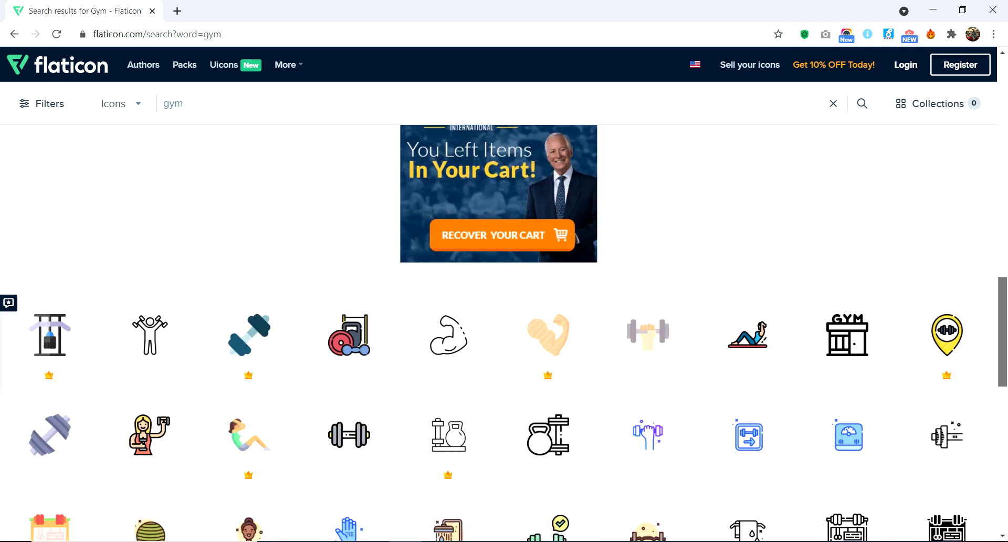
{"action": "scroll", "coordinate": [504, 333], "scroll_direction": "down", "scroll_amount": 3}
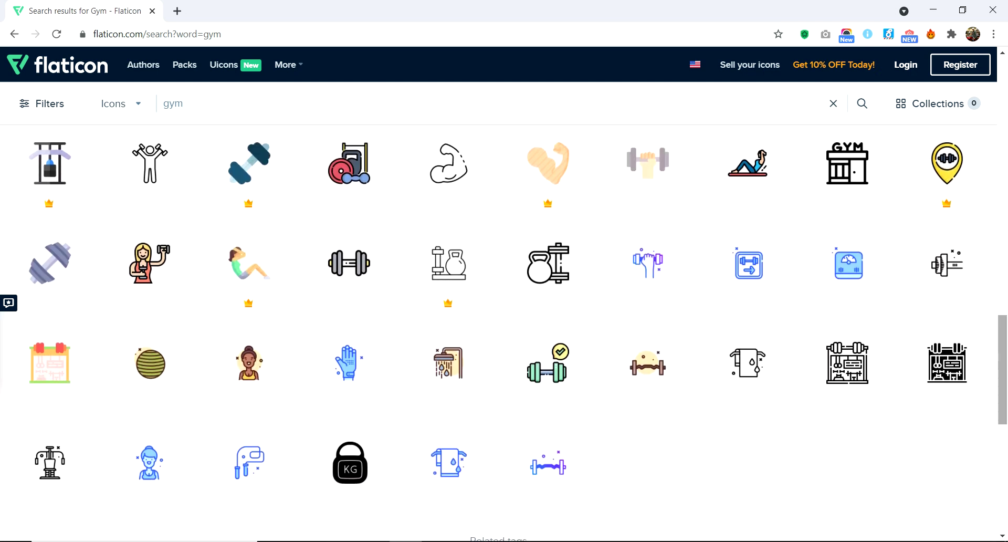
{"action": "left_click", "coordinate": [448, 162]}
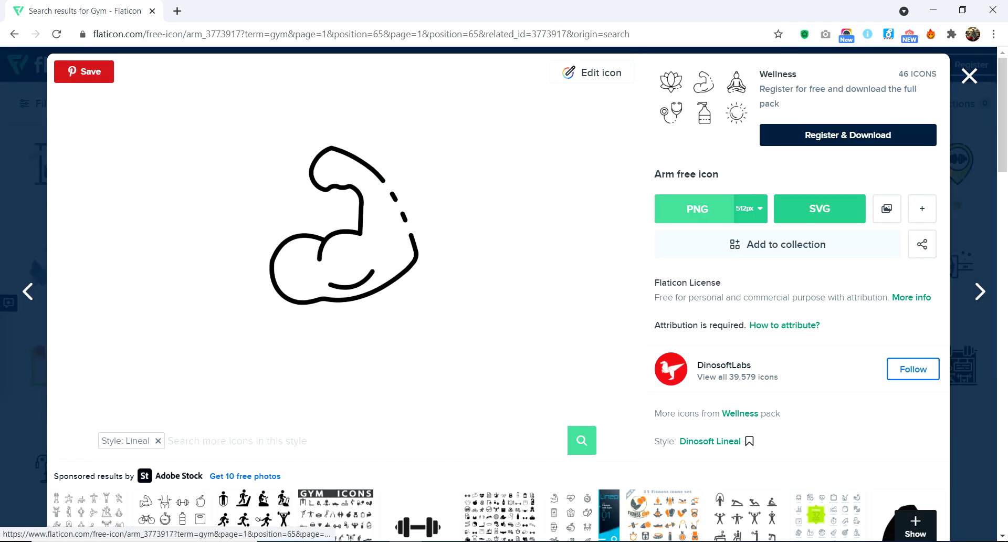
{"action": "left_click", "coordinate": [820, 209]}
{"action": "left_click", "coordinate": [661, 264]}
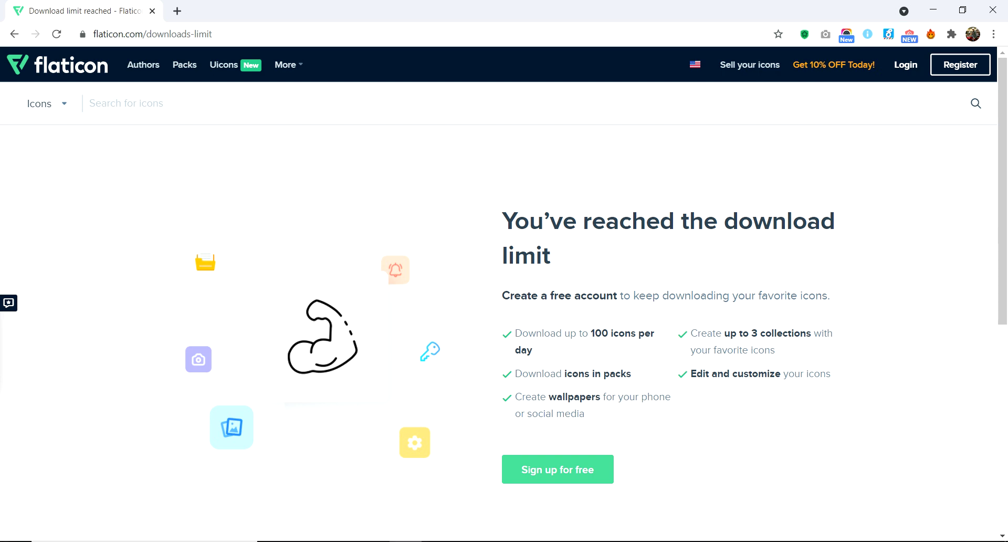
Step: Log in to Flaticon with a Google account to download arm.svg
{"action": "left_click", "coordinate": [906, 65]}
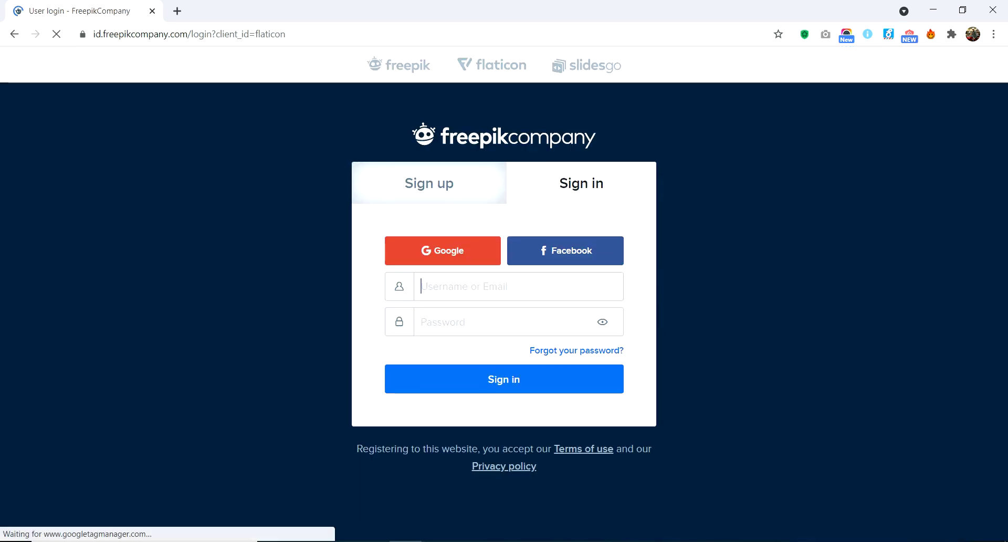
{"action": "left_click", "coordinate": [442, 251]}
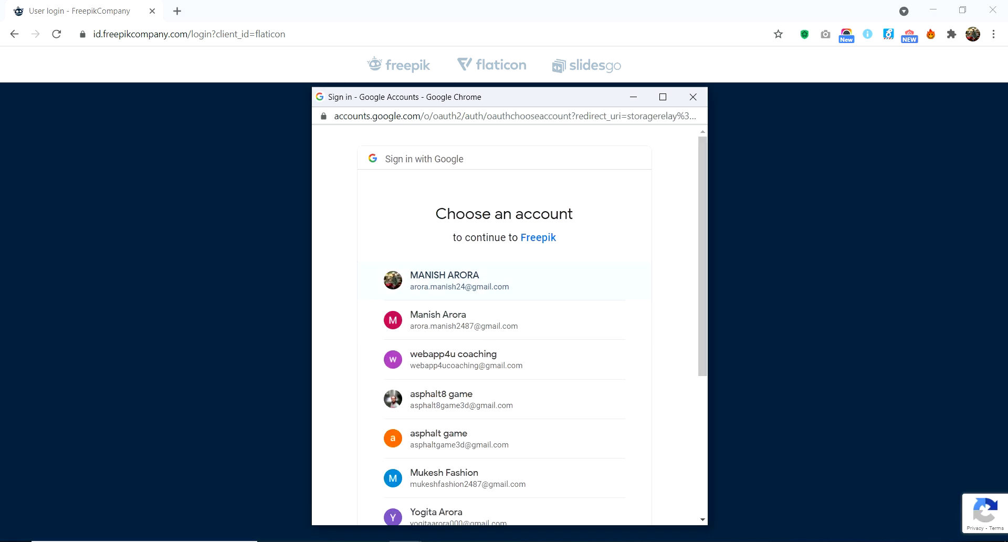
{"action": "left_click", "coordinate": [459, 281]}
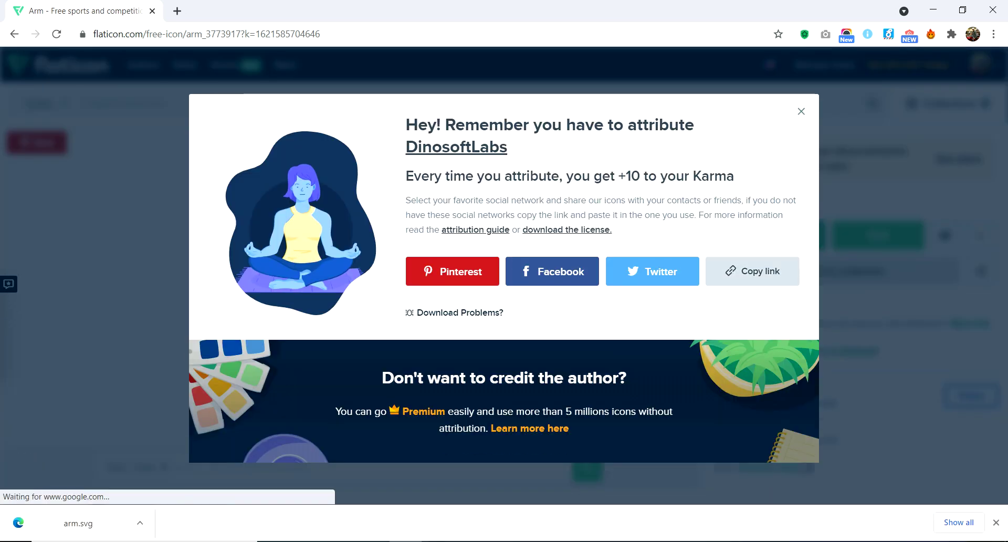
Step: Show the downloaded arm.svg in its Downloads folder from the browser's download list
{"action": "key", "text": "ctrl+j"}
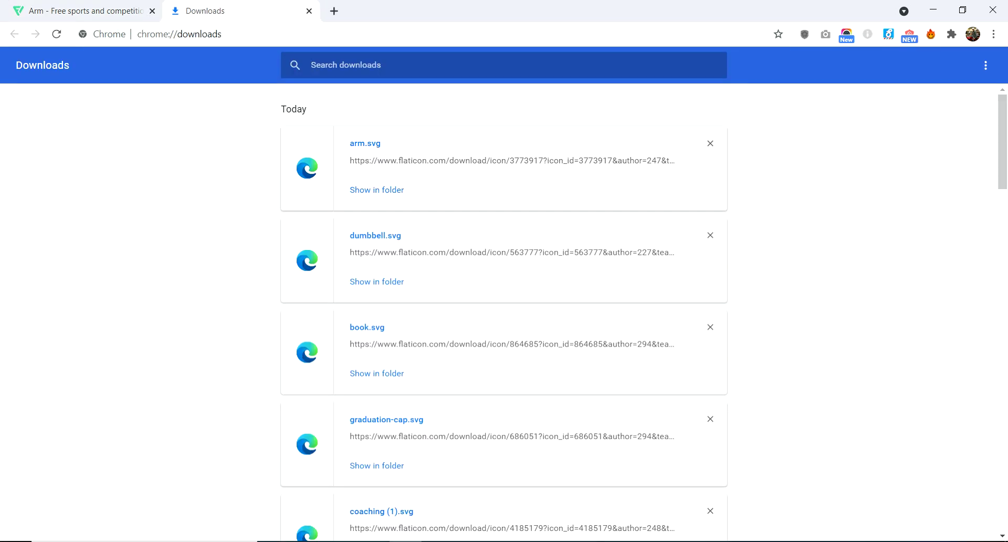
{"action": "left_click", "coordinate": [377, 190]}
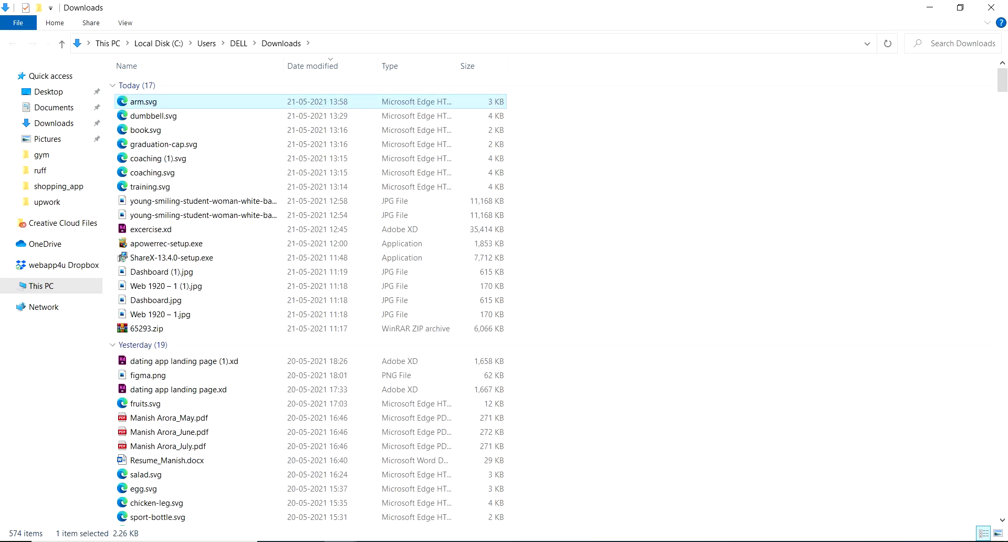
{"action": "key", "text": "alt+d"}
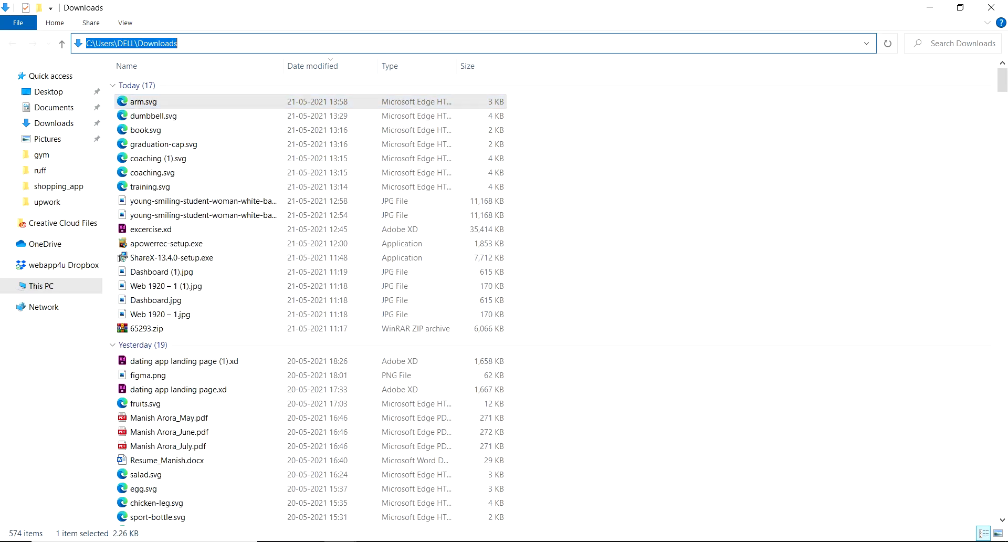
Step: Switch to Adobe XD, shrink its window beside the Downloads folder, and place arm.svg on the empty canvas
{"action": "key", "text": "alt+Tab"}
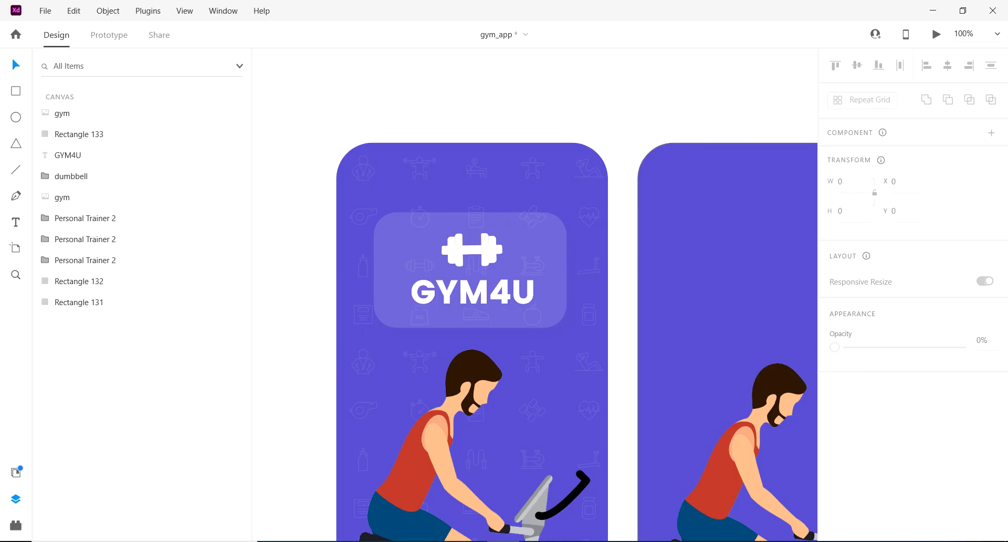
{"action": "key", "text": "ctrl+minus"}
{"action": "key", "text": "ctrl+minus"}
{"action": "key", "text": "ctrl+minus"}
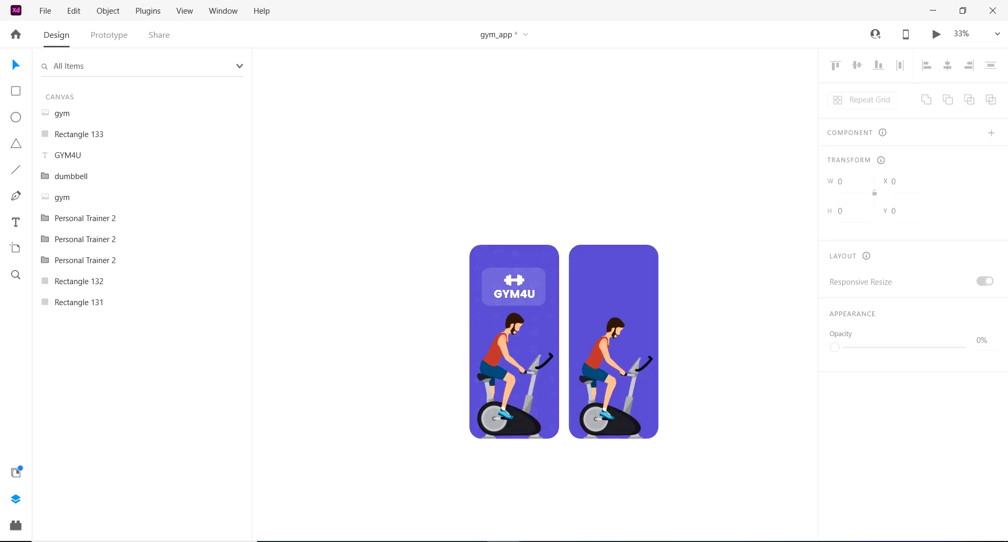
{"action": "left_click", "coordinate": [963, 10]}
{"action": "left_click", "coordinate": [158, 101]}
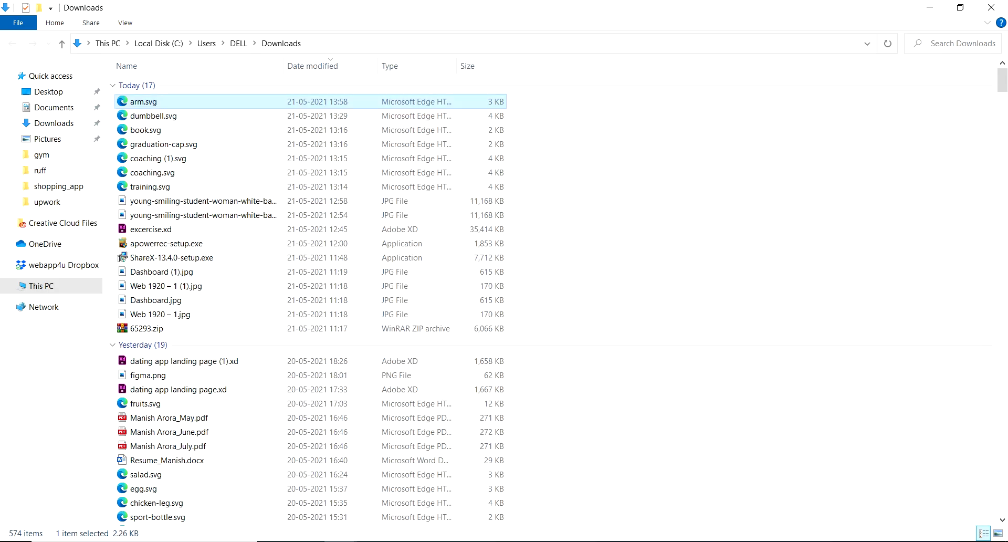
{"action": "key", "text": "alt+Tab"}
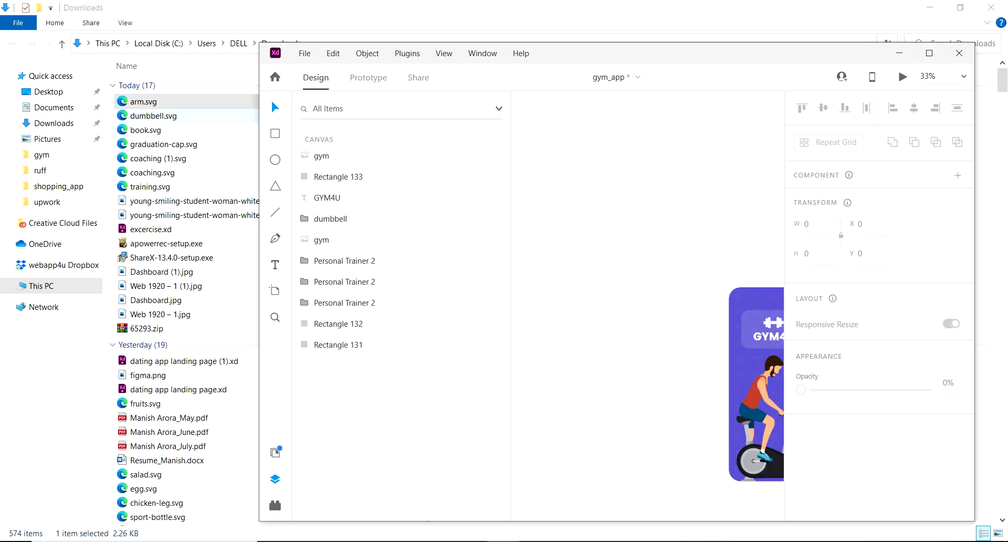
{"action": "left_click_drag", "start_coordinate": [157, 102], "coordinate": [649, 210]}
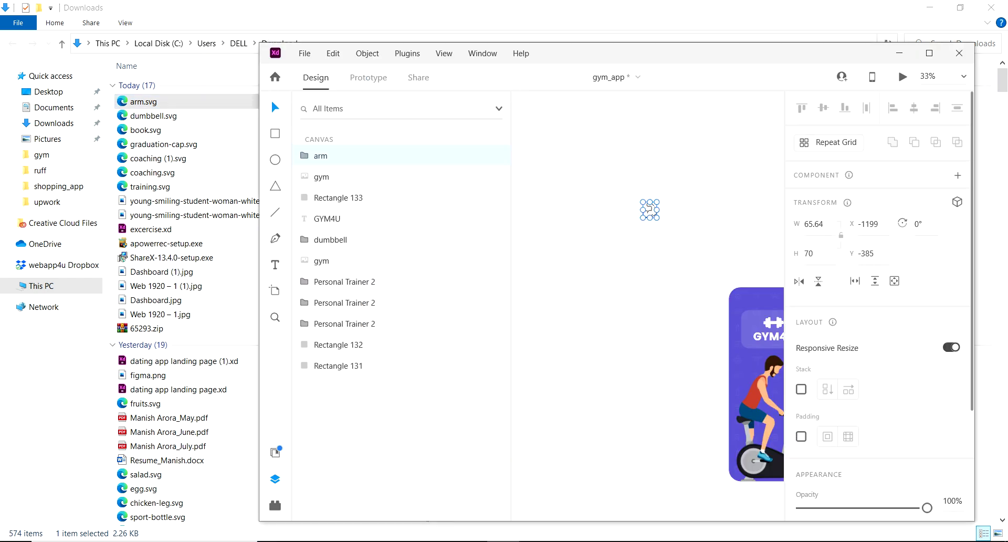
Step: Maximize the Adobe XD window and move the arm icon onto the second screen's upper-left corner, at about X -309, Y 15
{"action": "left_click", "coordinate": [929, 54]}
{"action": "key", "text": "z"}
{"action": "left_click", "coordinate": [535, 139]}
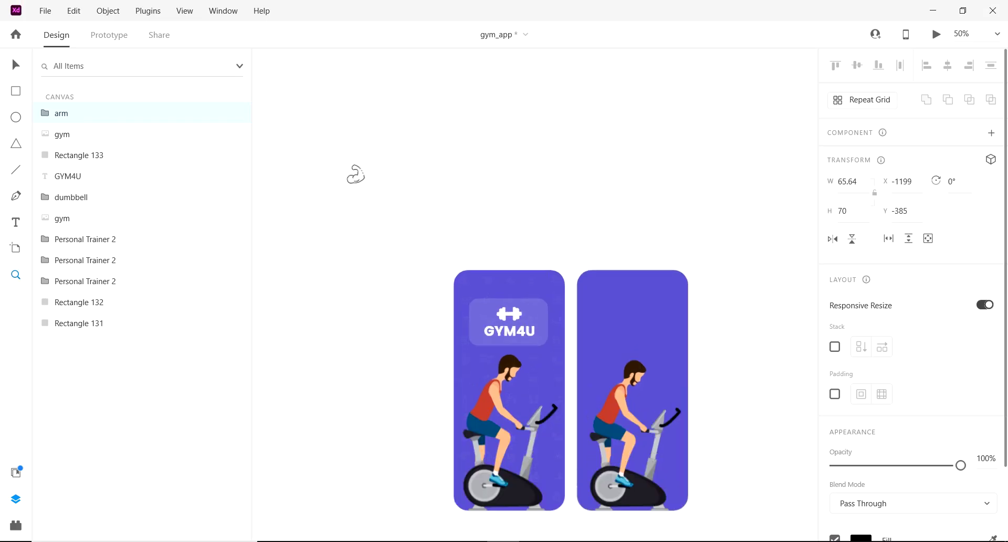
{"action": "left_click", "coordinate": [536, 139]}
{"action": "key", "text": "ctrl+minus"}
{"action": "key", "text": "v"}
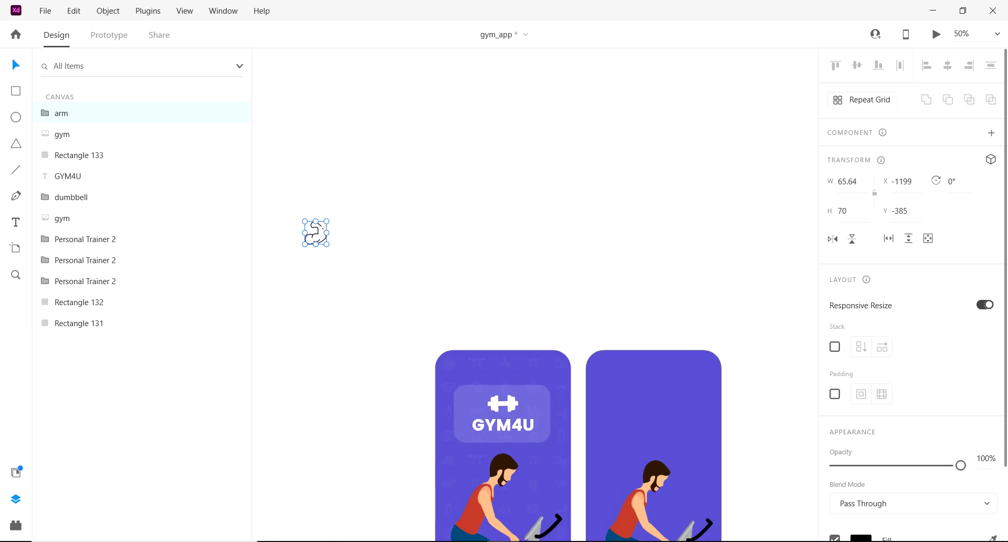
{"action": "key", "text": "shift+Down"}
{"action": "key", "text": "shift+Down"}
{"action": "key", "text": "shift+Down"}
{"action": "key", "text": "shift+Down"}
{"action": "key", "text": "shift+Down"}
{"action": "key", "text": "shift+Down"}
{"action": "key", "text": "shift+Down"}
{"action": "key", "text": "shift+Down"}
{"action": "key", "text": "shift+Down"}
{"action": "key", "text": "shift+Down"}
{"action": "key", "text": "shift+Down"}
{"action": "key", "text": "shift+Down"}
{"action": "key", "text": "shift+Down"}
{"action": "key", "text": "shift+Down"}
{"action": "key", "text": "shift+Down"}
{"action": "key", "text": "shift+Down"}
{"action": "key", "text": "shift+Down"}
{"action": "key", "text": "shift+Down"}
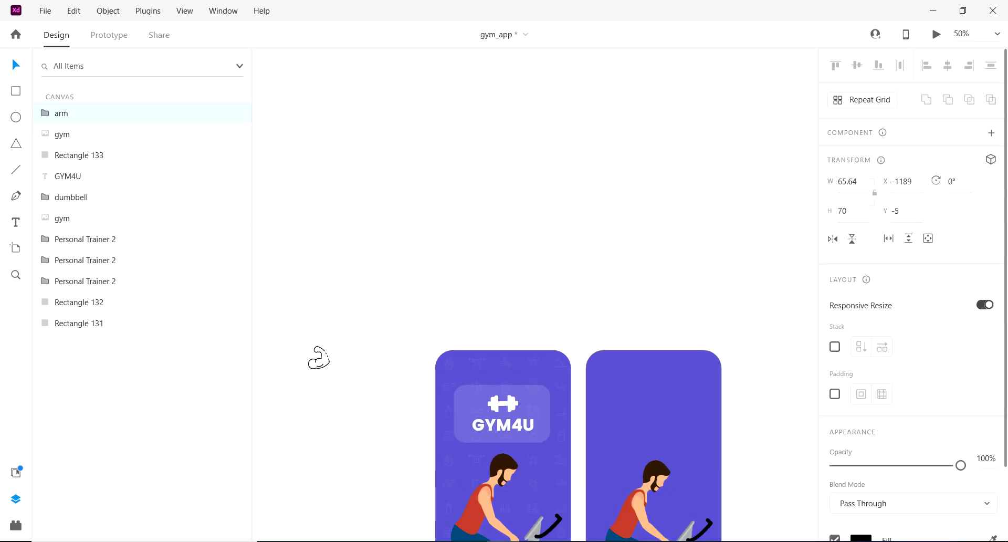
{"action": "key", "text": "shift+Right"}
{"action": "key", "text": "shift+Right"}
{"action": "key", "text": "shift+Right"}
{"action": "key", "text": "shift+Right"}
{"action": "key", "text": "shift+Right"}
{"action": "key", "text": "shift+Right"}
{"action": "key", "text": "shift+Right"}
{"action": "key", "text": "shift+Right"}
{"action": "key", "text": "shift+Right"}
{"action": "key", "text": "shift+Right"}
{"action": "key", "text": "shift+Right"}
{"action": "key", "text": "shift+Right"}
{"action": "key", "text": "shift+Right"}
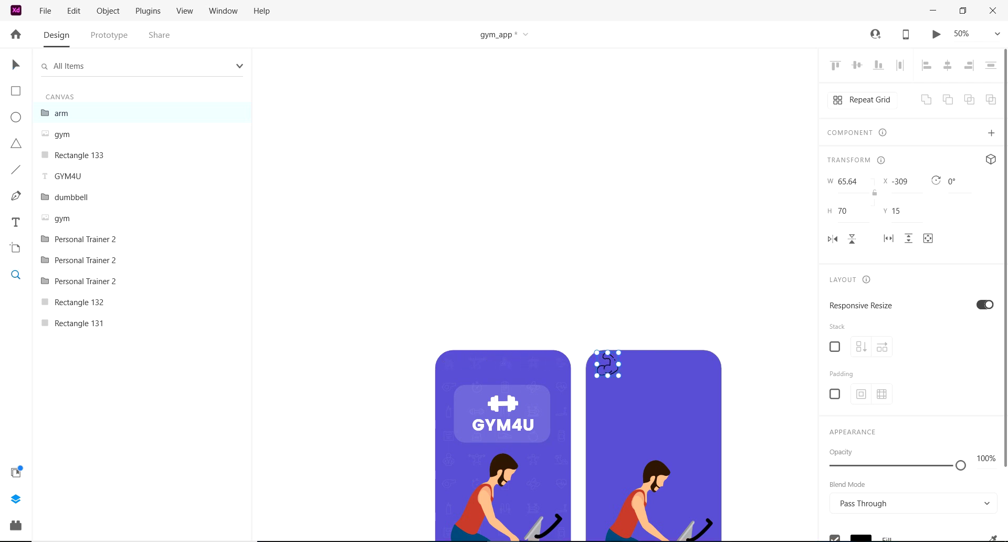
Step: Scale the arm icon down to about 22 by 24 and shift it left to about X -317
{"action": "left_click", "coordinate": [630, 388]}
{"action": "left_click", "coordinate": [629, 388]}
{"action": "left_click", "coordinate": [630, 387]}
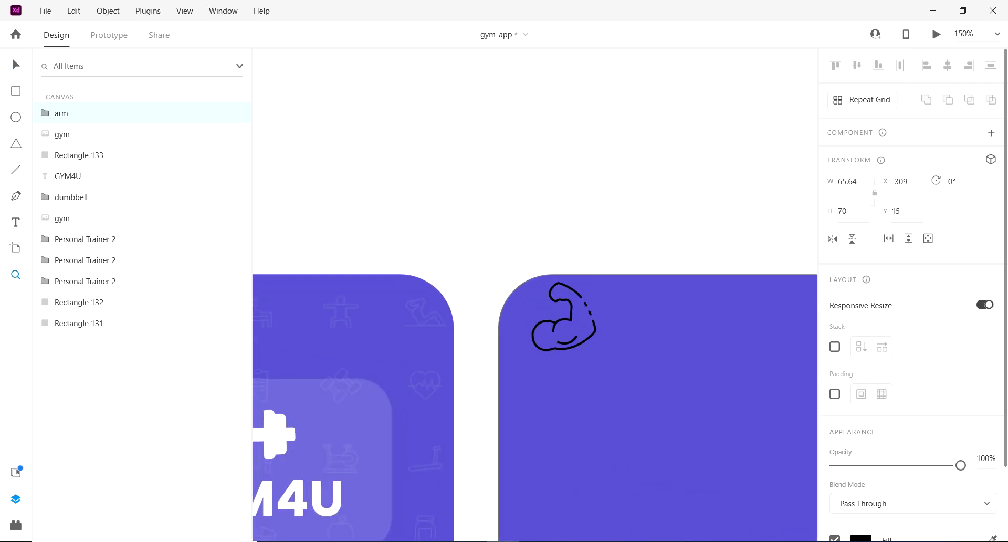
{"action": "left_click", "coordinate": [574, 331]}
{"action": "left_click", "coordinate": [574, 330]}
{"action": "key", "text": "v"}
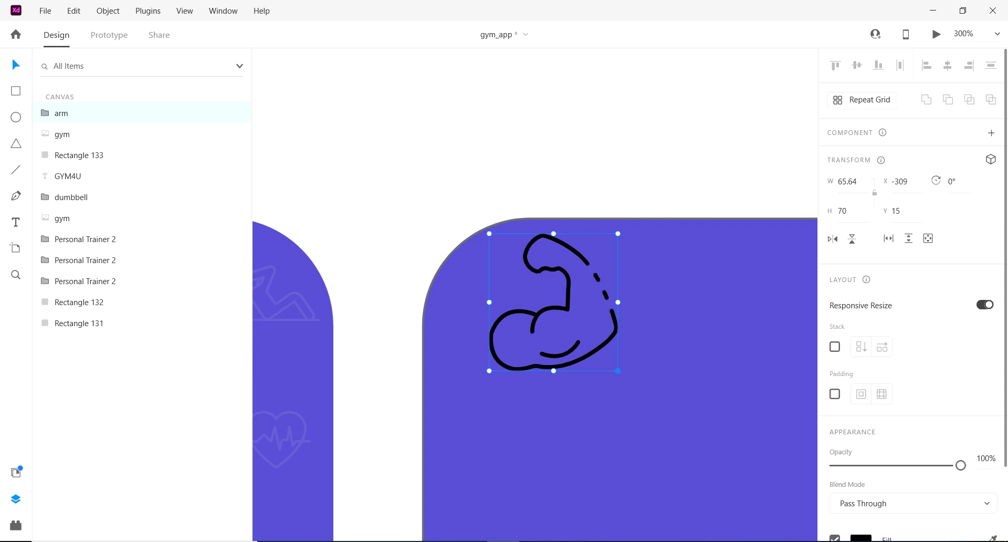
{"action": "left_click_drag", "start_coordinate": [618, 370], "coordinate": [575, 325]}
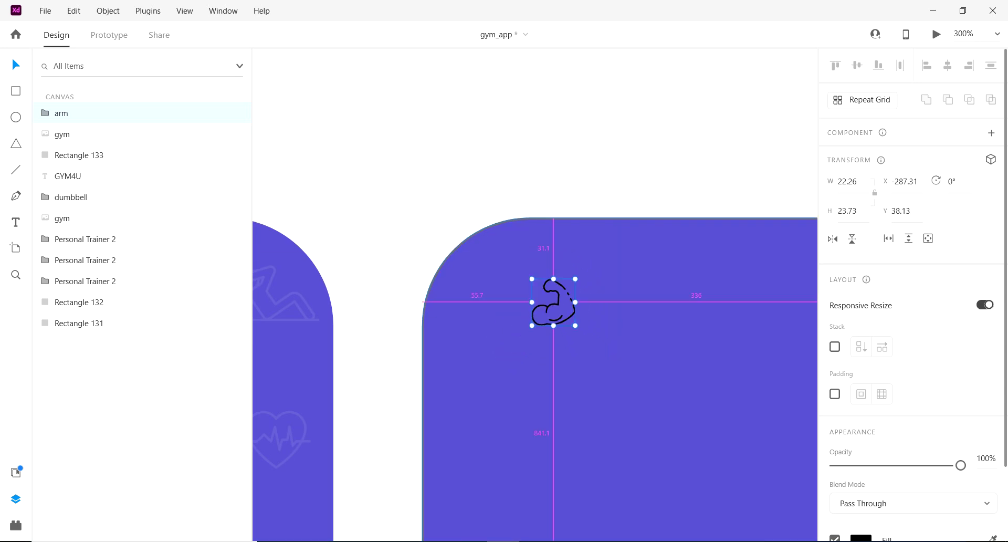
{"action": "key", "text": "shift+Left"}
{"action": "key", "text": "shift+Left"}
{"action": "key", "text": "shift+Left"}
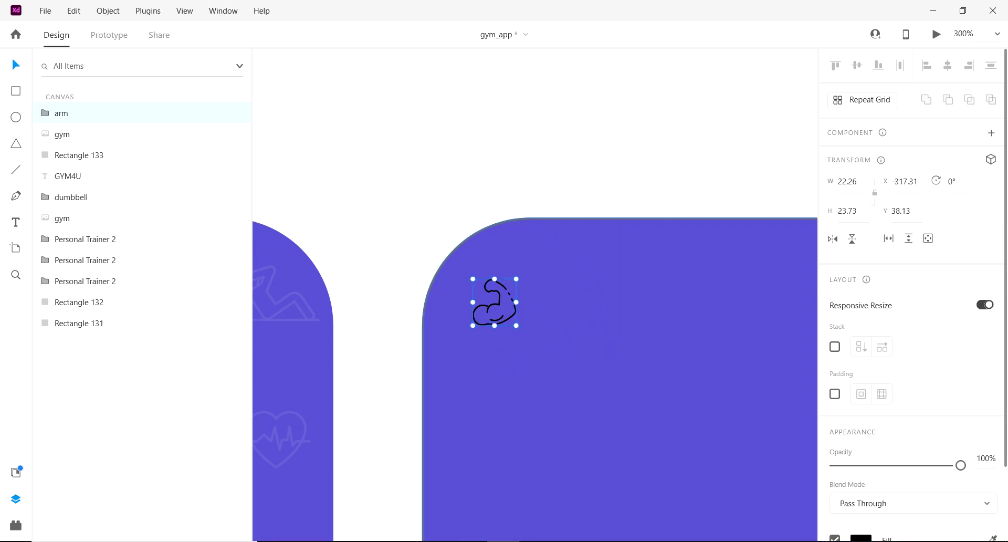
Step: Remove the border from the second screen's purple background rectangle and deselect it
{"action": "left_click", "coordinate": [530, 325]}
{"action": "left_click", "coordinate": [834, 508]}
{"action": "key", "text": "ctrl+minus"}
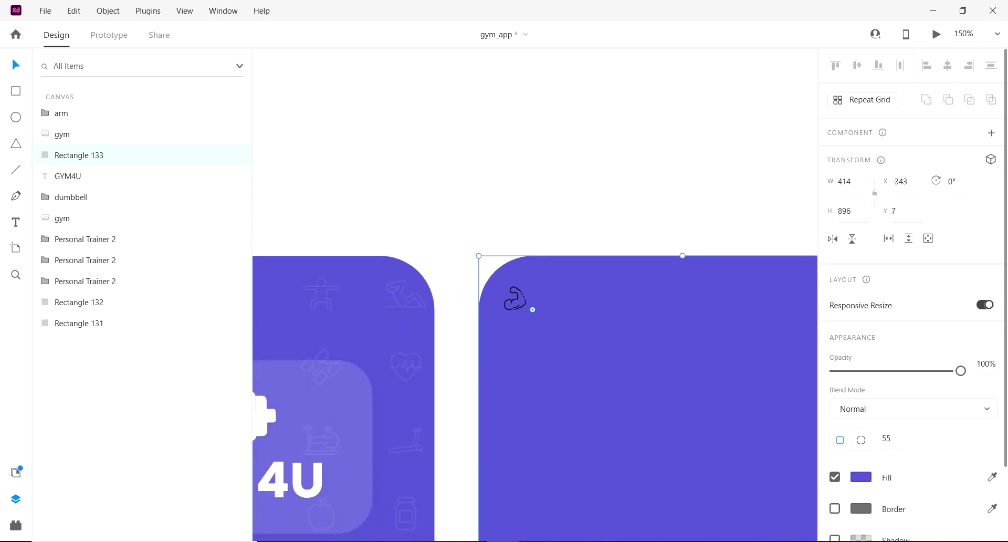
{"action": "key", "text": "Escape"}
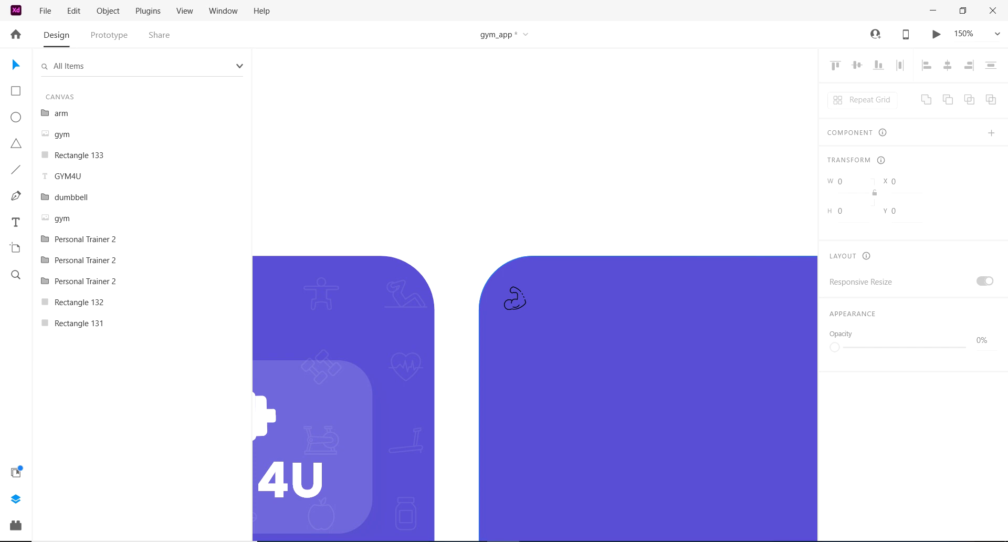
Step: Move the arm icon right to about X -287 and set its fill to white, #FFFFFF
{"action": "left_click", "coordinate": [521, 311]}
{"action": "left_click_drag", "start_coordinate": [515, 299], "coordinate": [544, 300]}
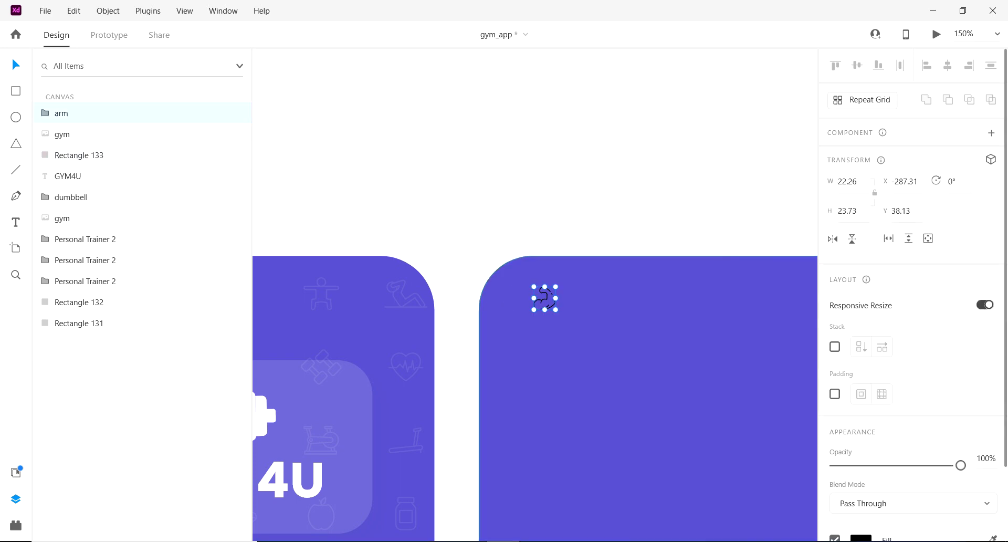
{"action": "scroll", "coordinate": [911, 315], "scroll_direction": "down", "scroll_amount": 2}
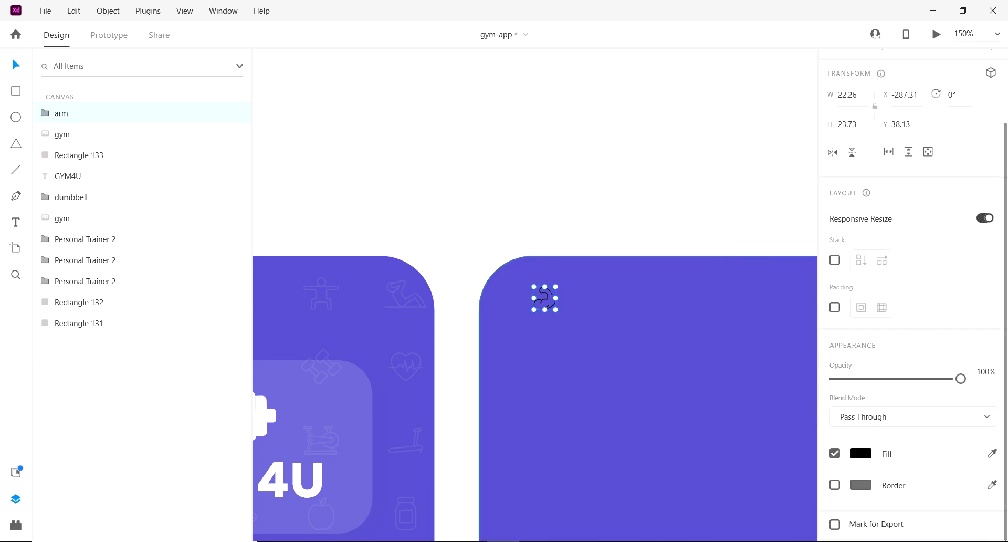
{"action": "left_click", "coordinate": [861, 454]}
{"action": "type", "text": "FFFFFF"}
{"action": "key", "text": "Return"}
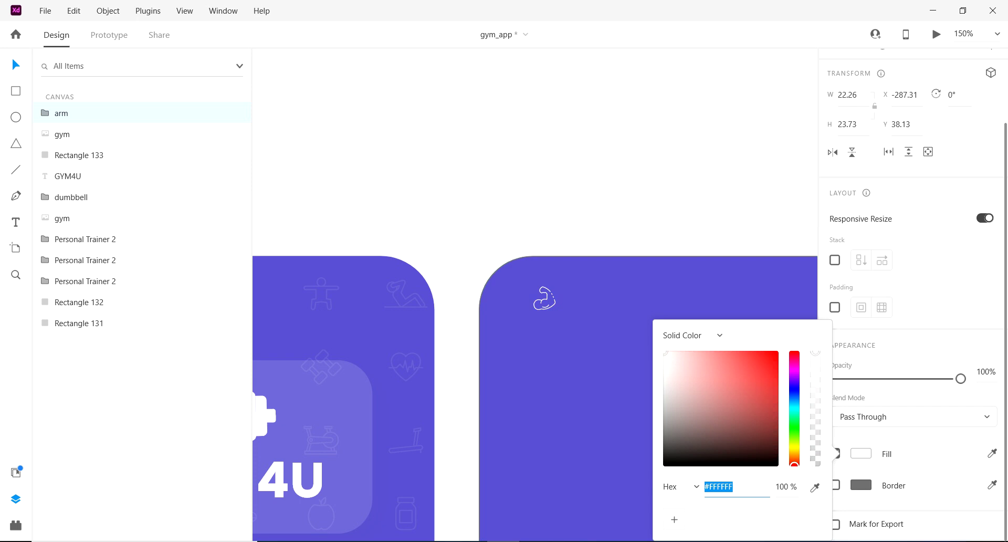
Step: Lower the arm icon's opacity to 20% and move it left to about X -315
{"action": "left_click", "coordinate": [961, 378]}
{"action": "left_click_drag", "start_coordinate": [961, 379], "coordinate": [864, 379]}
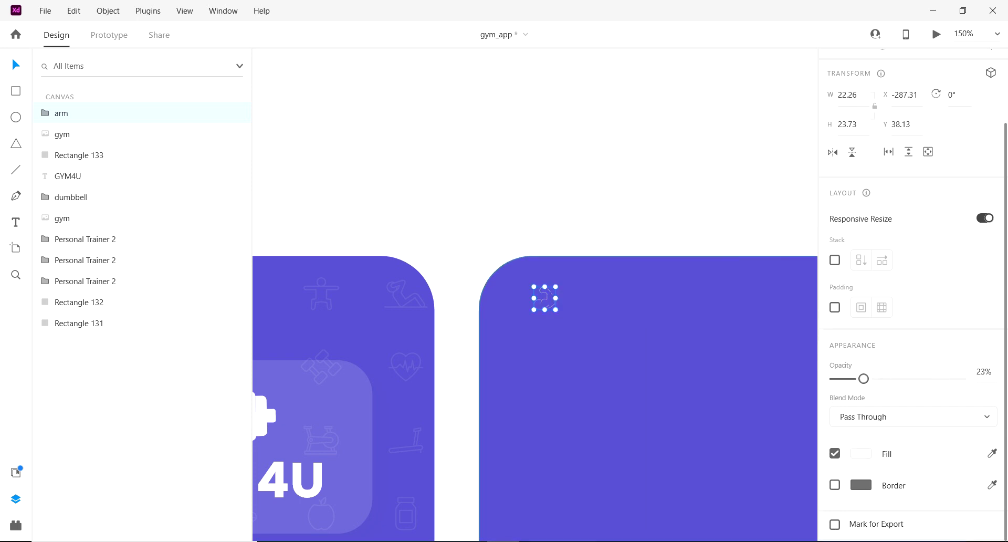
{"action": "left_click_drag", "start_coordinate": [864, 379], "coordinate": [861, 379]}
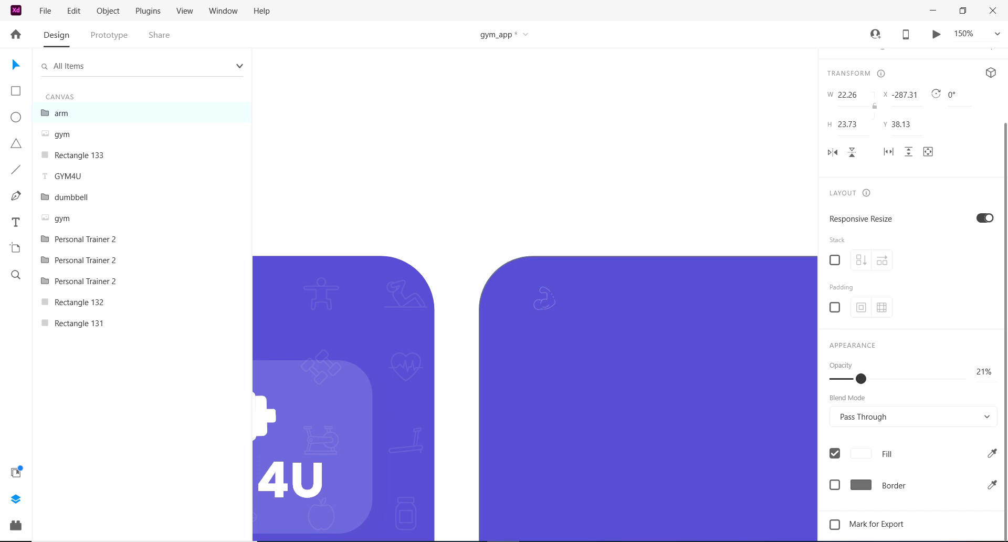
{"action": "key", "text": "shift+Left"}
{"action": "key", "text": "shift+Left"}
{"action": "key", "text": "shift+Left"}
{"action": "key", "text": "ctrl+minus"}
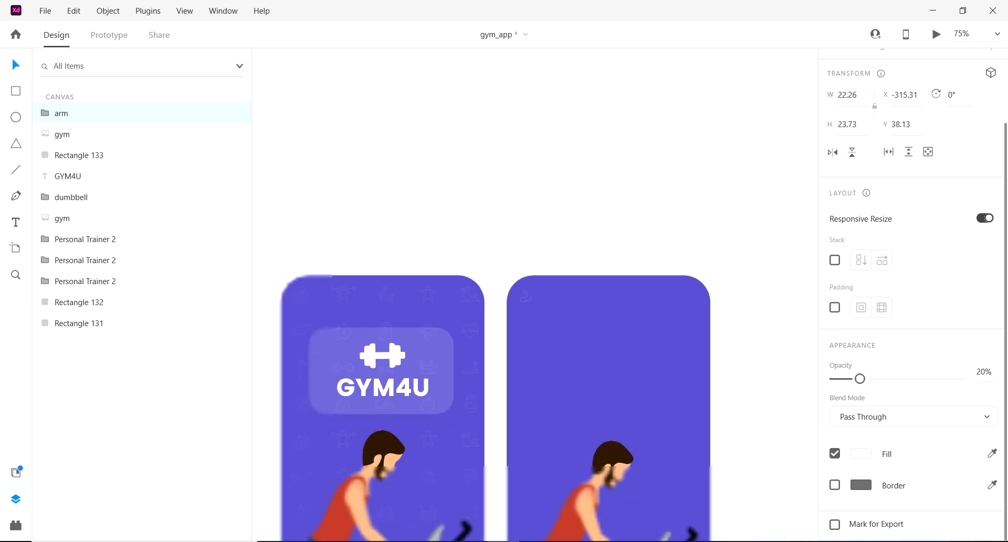
{"action": "scroll", "coordinate": [535, 326], "scroll_direction": "down", "scroll_amount": 1}
{"action": "key", "text": "z"}
{"action": "left_click", "coordinate": [342, 266]}
{"action": "key", "text": "v"}
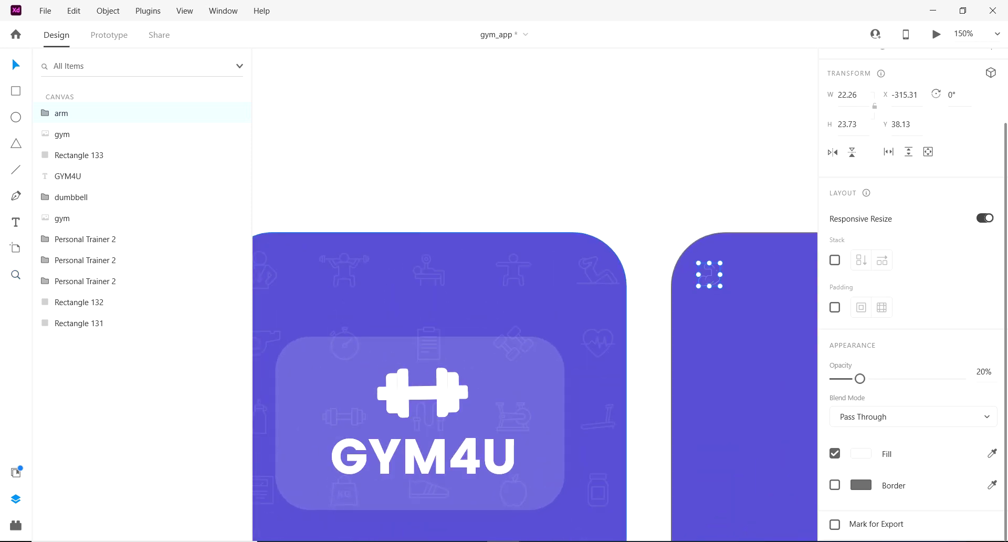
{"action": "left_click_drag", "start_coordinate": [536, 493], "coordinate": [426, 450]}
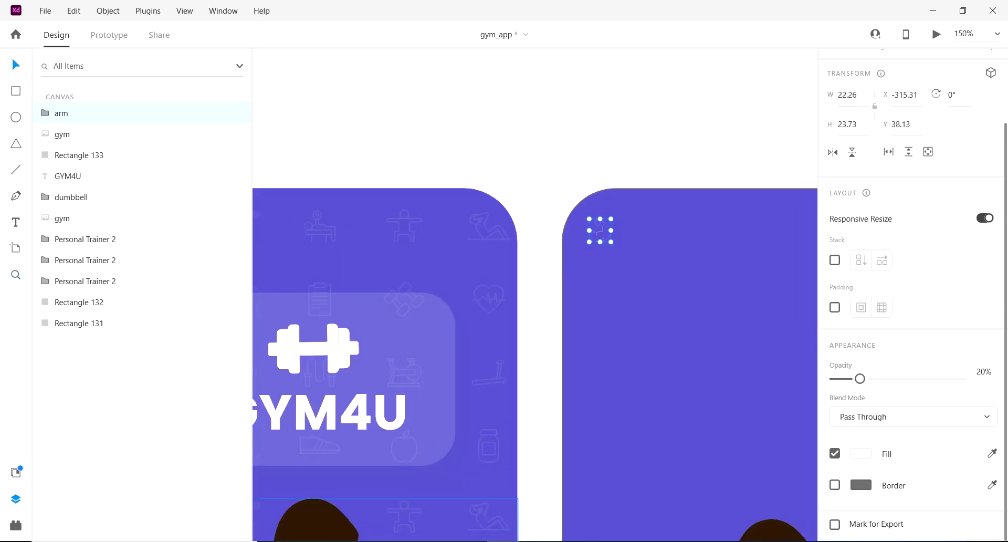
Step: Switch to Chrome and sign in to Flaticon from the arm icon's page with a Google account
{"action": "left_click", "coordinate": [406, 541]}
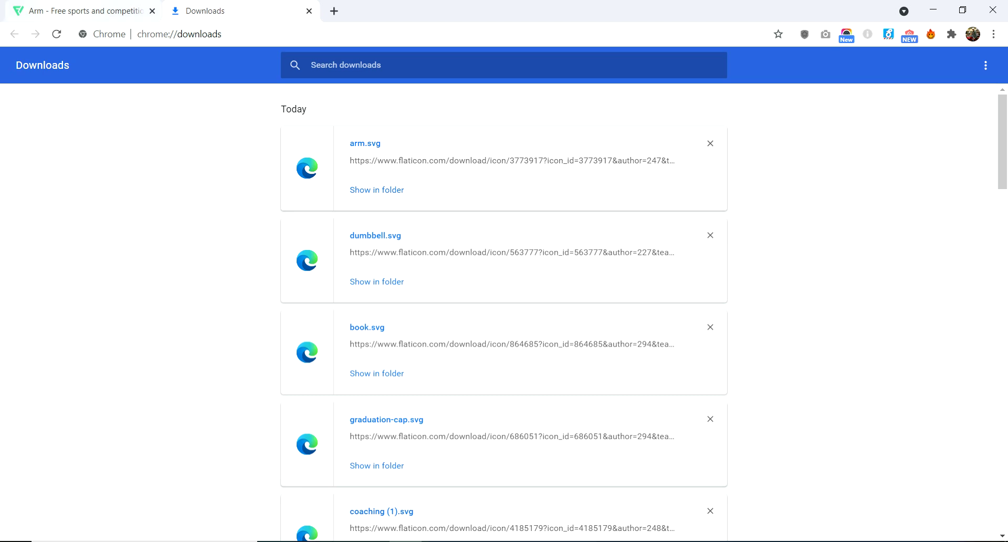
{"action": "left_click", "coordinate": [84, 11]}
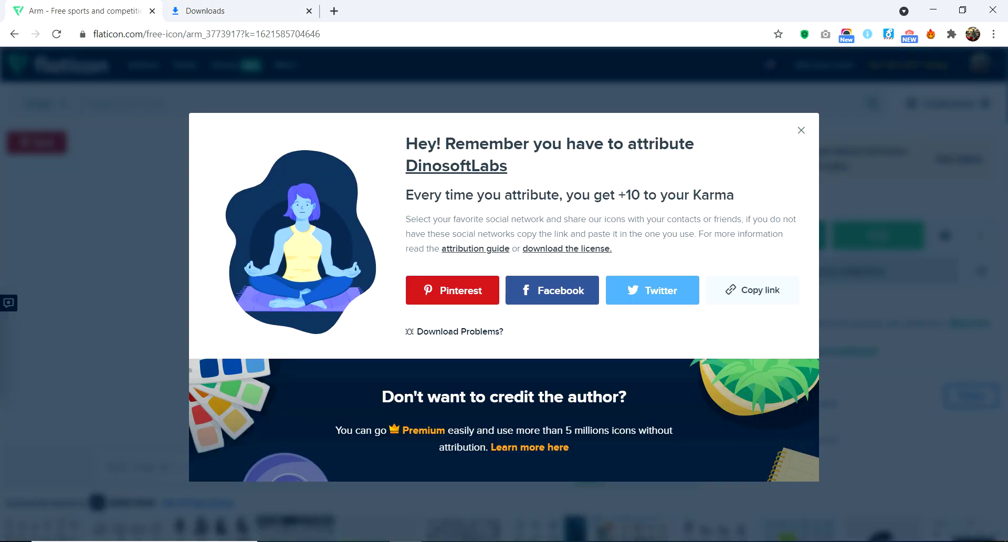
{"action": "key", "text": "Escape"}
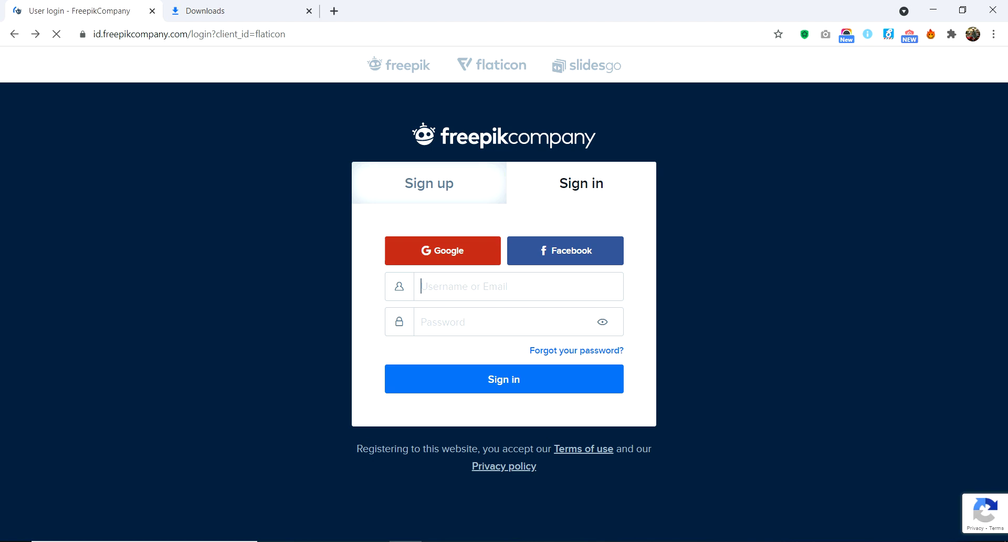
{"action": "left_click", "coordinate": [443, 250]}
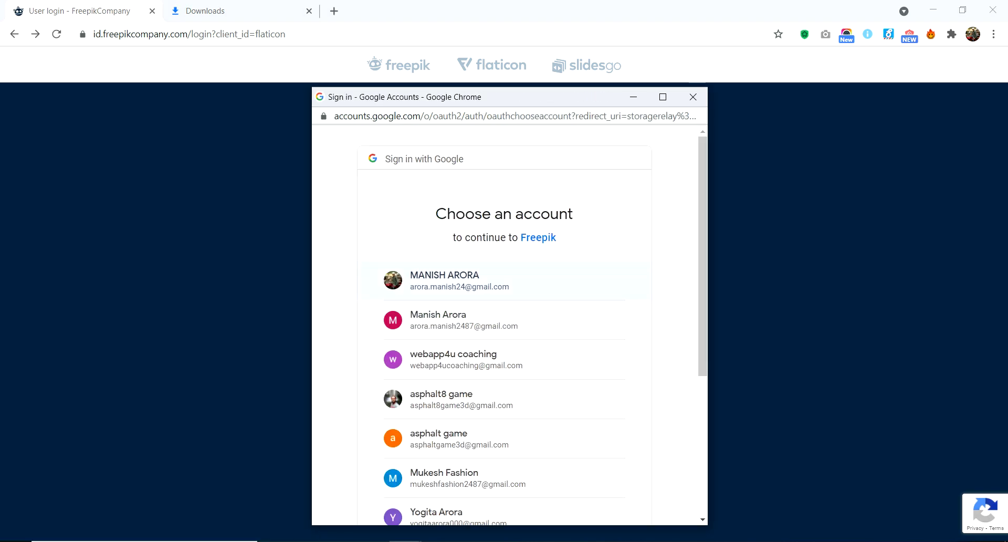
{"action": "left_click", "coordinate": [459, 281]}
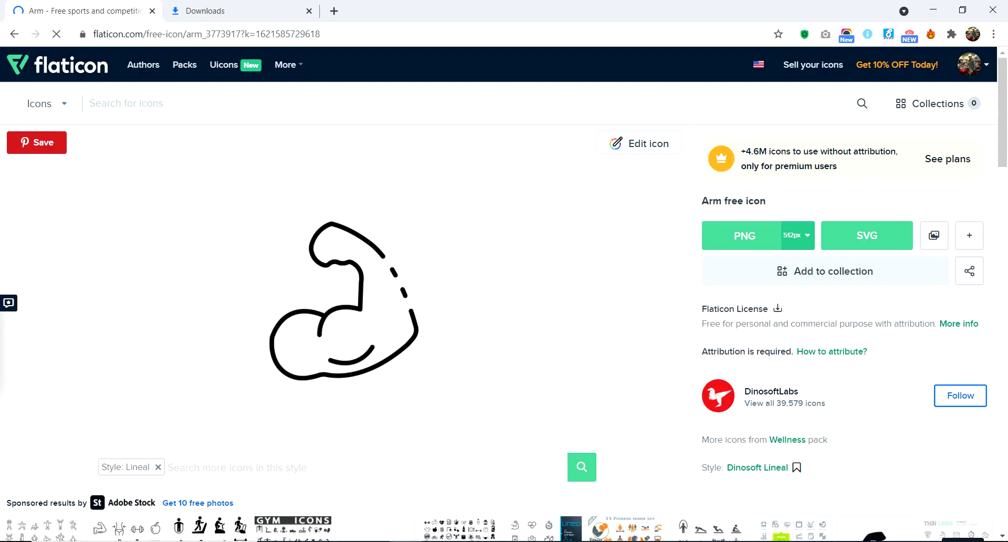
Step: Search Flaticon for "gym" icons and bring up the results
{"action": "type", "text": "gym"}
{"action": "key", "text": "Return"}
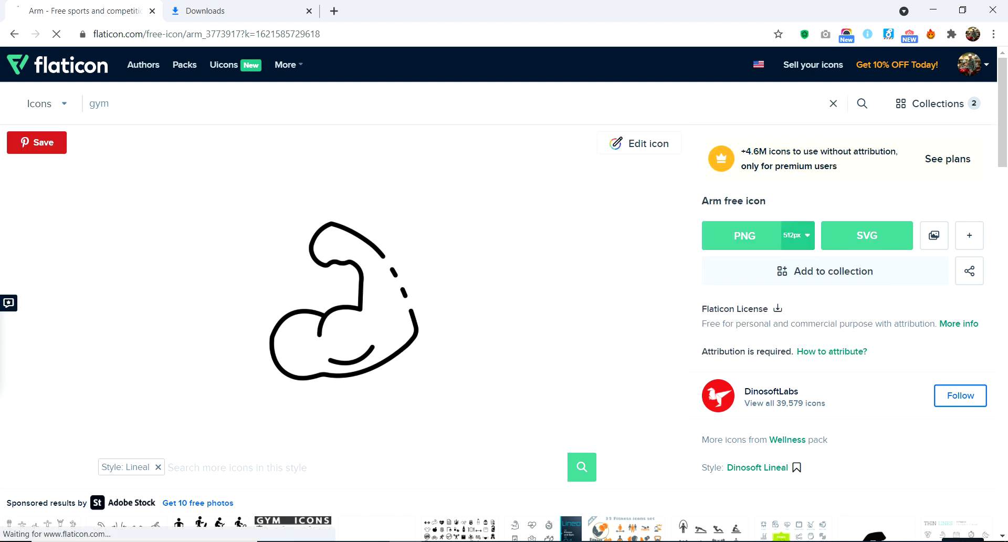
{"action": "scroll", "coordinate": [504, 294], "scroll_direction": "down", "scroll_amount": 3}
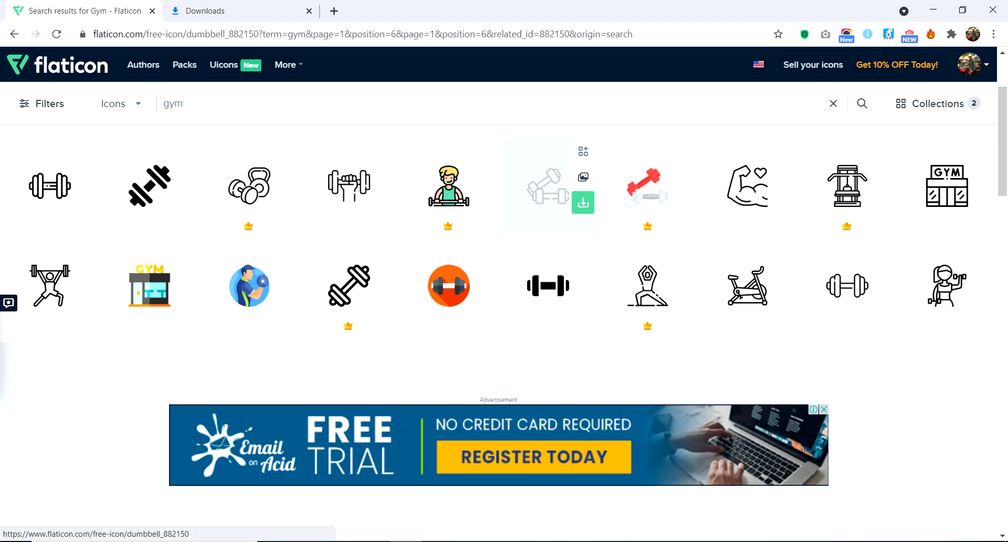
Step: Download the outlined icon of two stacked dumbbells as a free SVG with attribution
{"action": "left_click", "coordinate": [548, 186]}
{"action": "left_click", "coordinate": [819, 164]}
{"action": "left_click", "coordinate": [693, 263]}
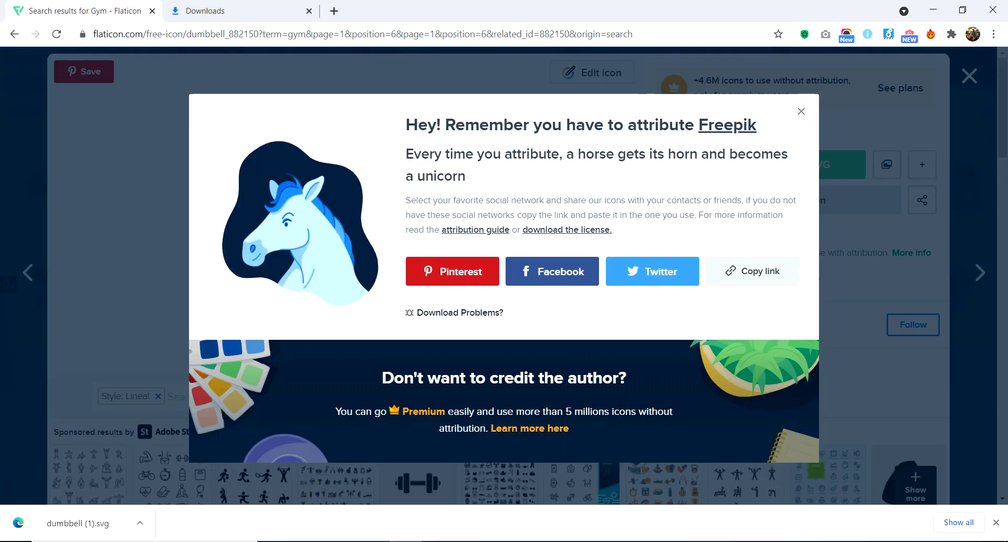
Step: Show the downloaded dumbbell (1).svg in its Downloads folder
{"action": "key", "text": "ctrl+j"}
{"action": "left_click", "coordinate": [376, 189]}
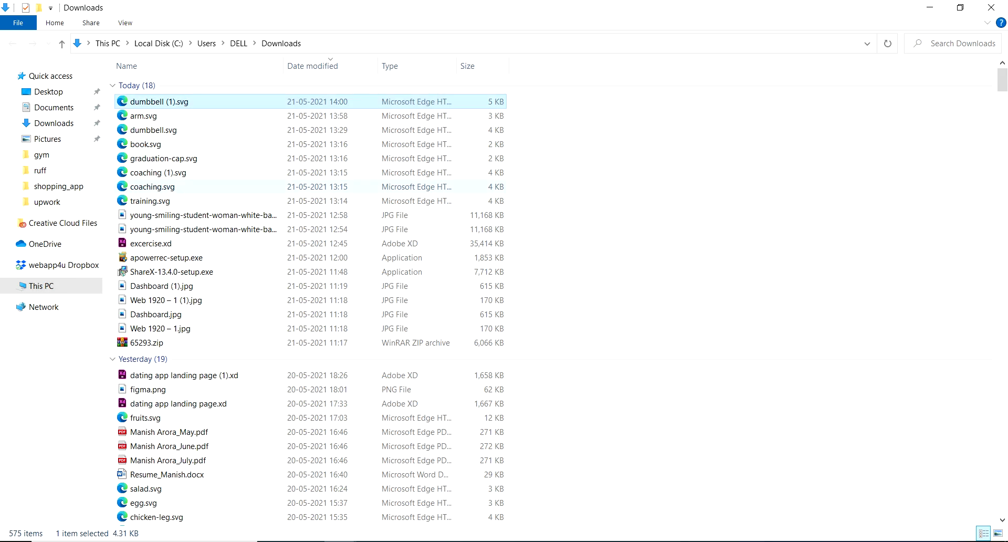
{"action": "left_click", "coordinate": [473, 43]}
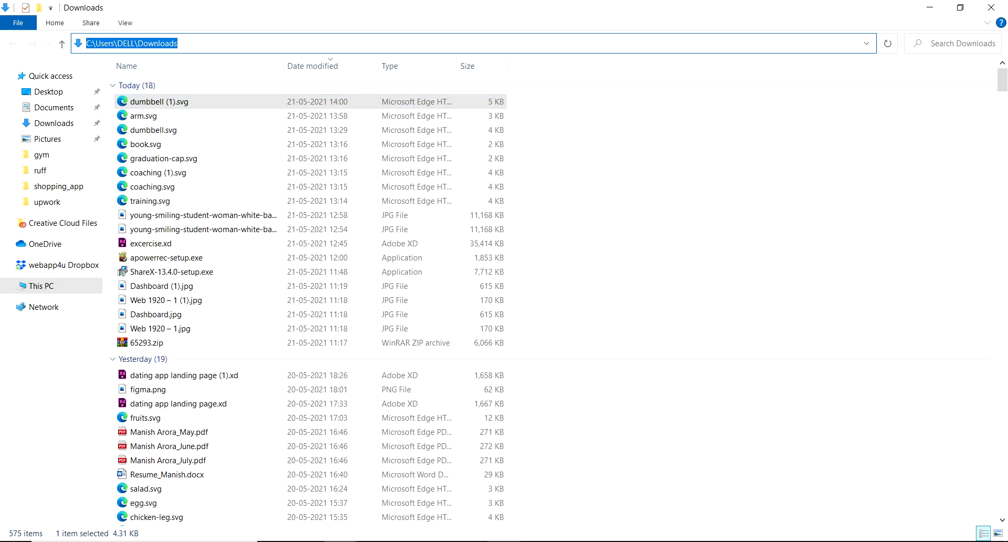
Step: Switch back to Adobe XD and import dumbbell (1).svg from the Downloads folder onto the canvas
{"action": "left_click", "coordinate": [503, 541]}
{"action": "key", "text": "ctrl+minus"}
{"action": "key", "text": "ctrl+minus"}
{"action": "left_click", "coordinate": [963, 10]}
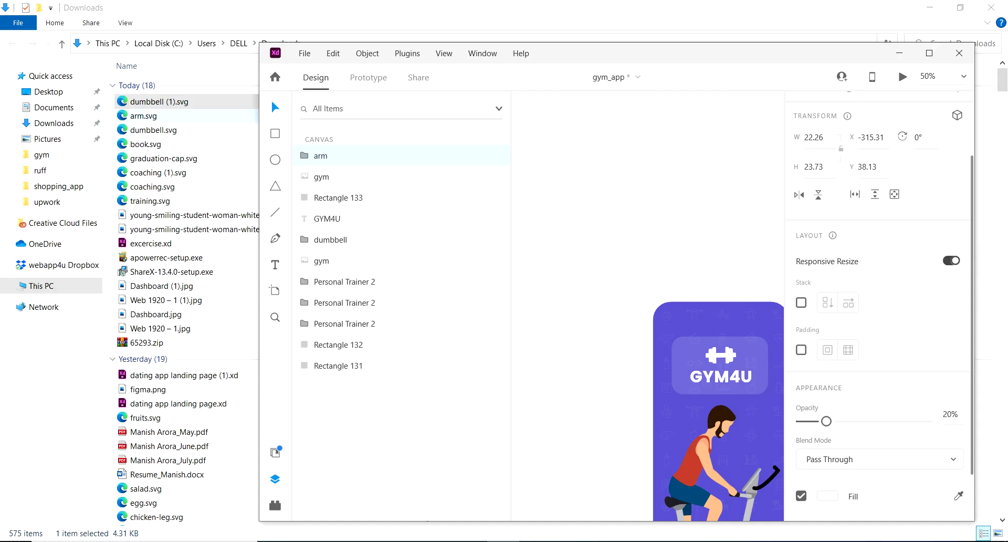
{"action": "left_click_drag", "start_coordinate": [158, 101], "coordinate": [726, 216]}
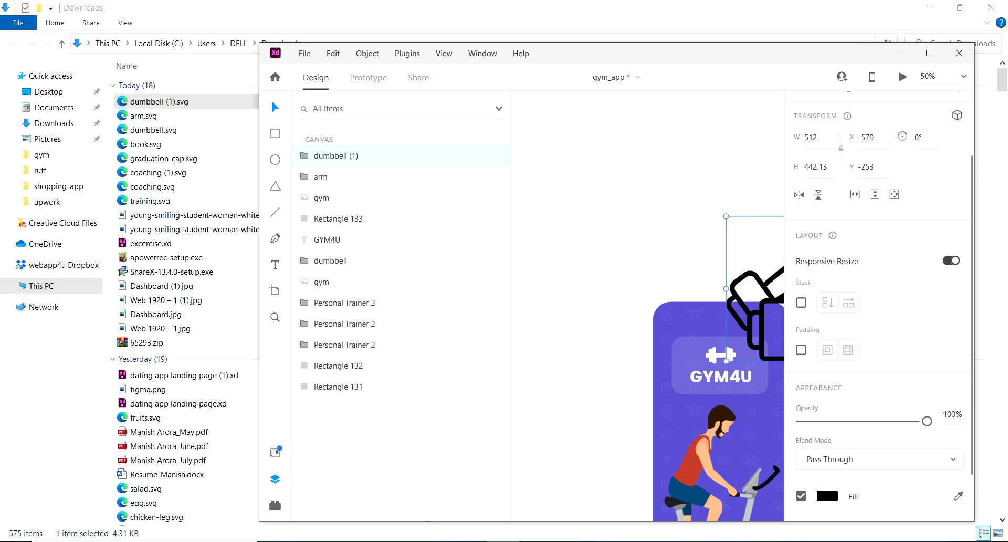
{"action": "left_click", "coordinate": [930, 53]}
Step: Scale the imported dumbbell icon down proportionally about its centre to about 38 by 33
{"action": "key", "text": "z"}
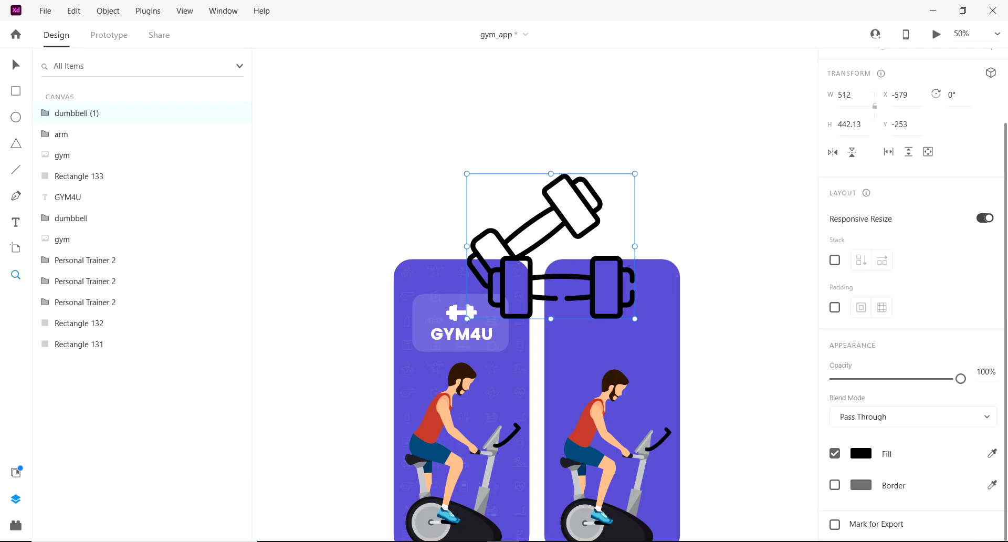
{"action": "left_click", "coordinate": [705, 299]}
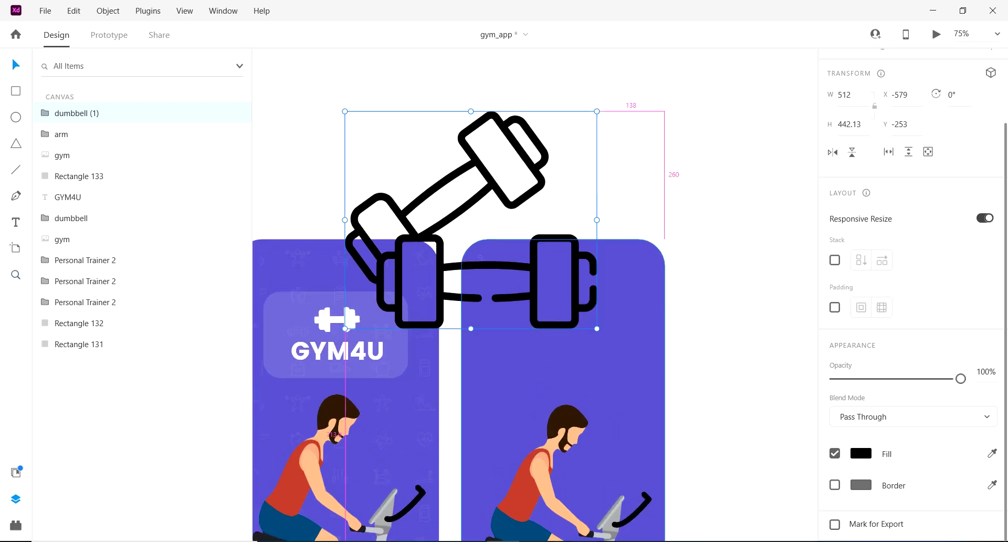
{"action": "left_click_drag", "start_coordinate": [597, 328], "coordinate": [480, 228]}
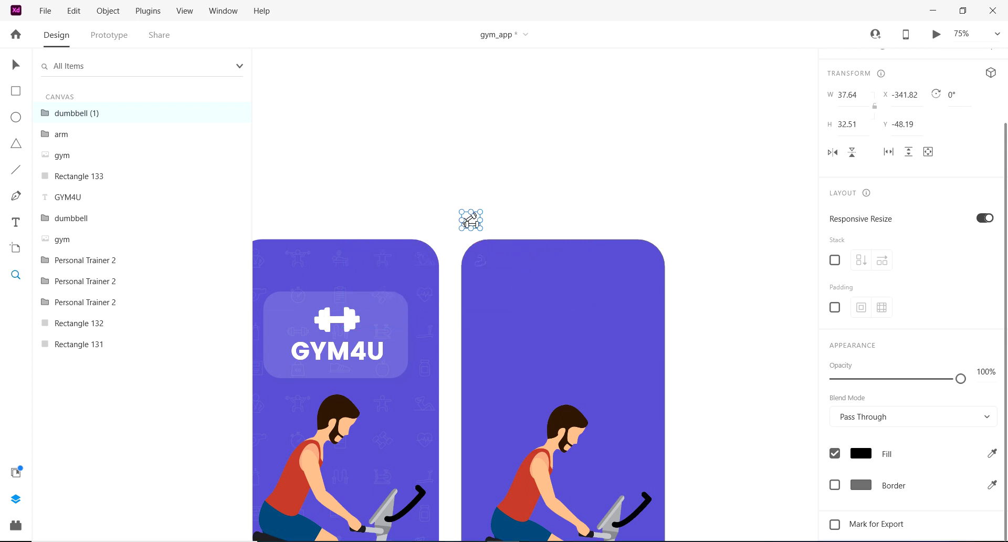
Step: Move the dumbbell icon beside the arm icon on the second screen and shrink it to about 27 by 24
{"action": "scroll", "coordinate": [582, 279], "scroll_direction": "up", "scroll_amount": 2}
{"action": "left_click_drag", "start_coordinate": [360, 161], "coordinate": [409, 261]}
{"action": "key", "text": "shift+Up"}
{"action": "key", "text": "shift+Up"}
{"action": "key", "text": "shift+Right"}
{"action": "key", "text": "shift+Right"}
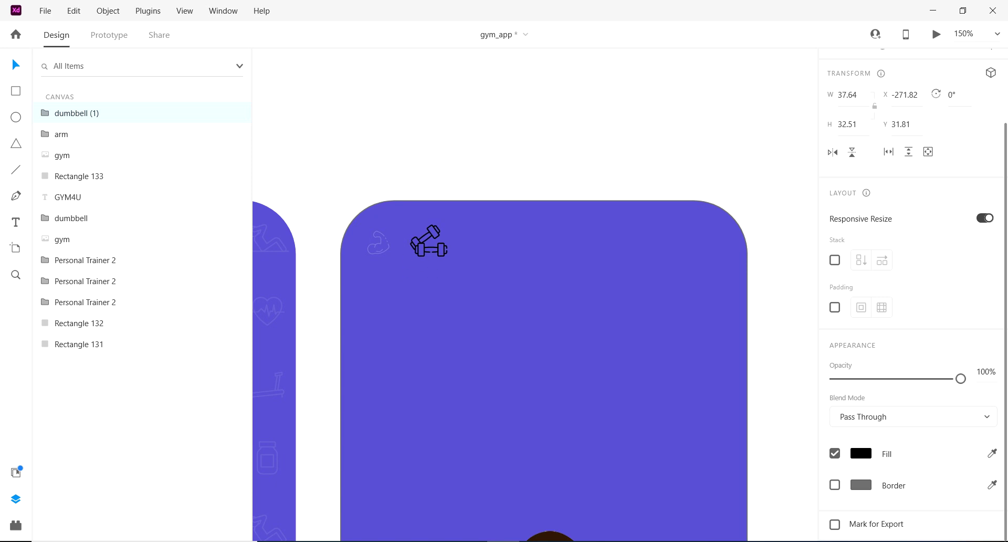
{"action": "scroll", "coordinate": [446, 223], "scroll_direction": "up", "scroll_amount": 4}
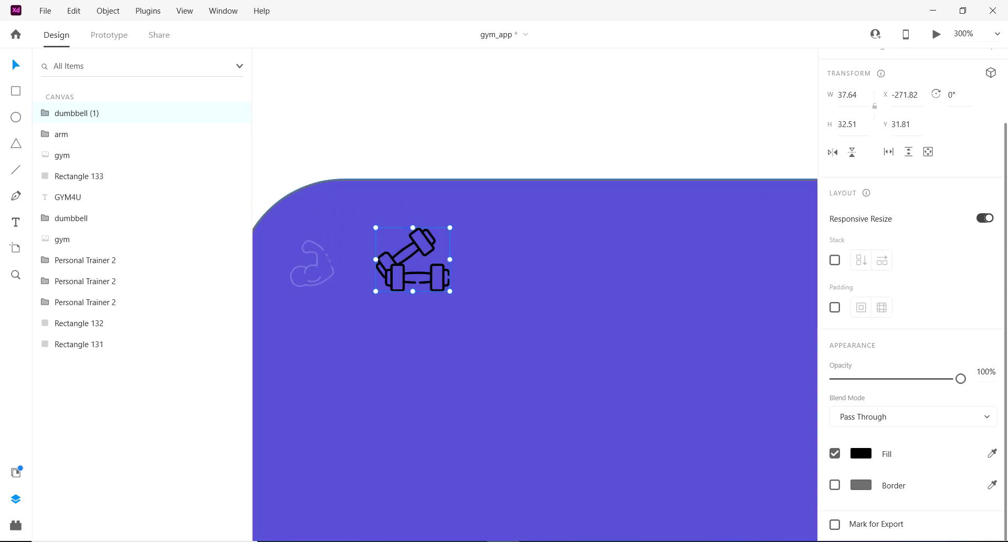
{"action": "left_click_drag", "start_coordinate": [450, 291], "coordinate": [440, 282]}
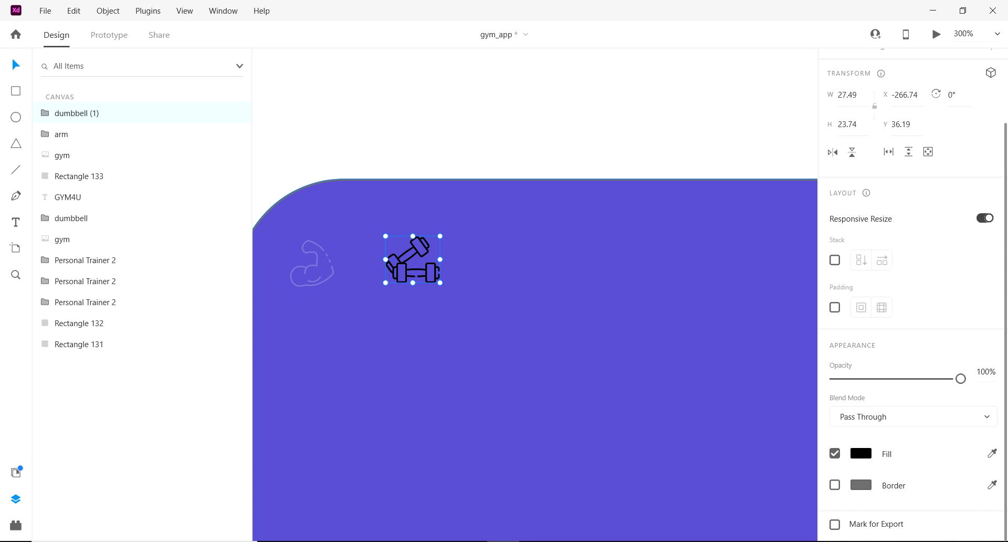
Step: Set the dumbbell icon's fill to white and lower its opacity to 20%
{"action": "left_click", "coordinate": [861, 453]}
{"action": "left_click_drag", "start_coordinate": [677, 370], "coordinate": [663, 350]}
{"action": "left_click_drag", "start_coordinate": [960, 379], "coordinate": [869, 379]}
{"action": "key", "text": "2"}
{"action": "key", "text": "5"}
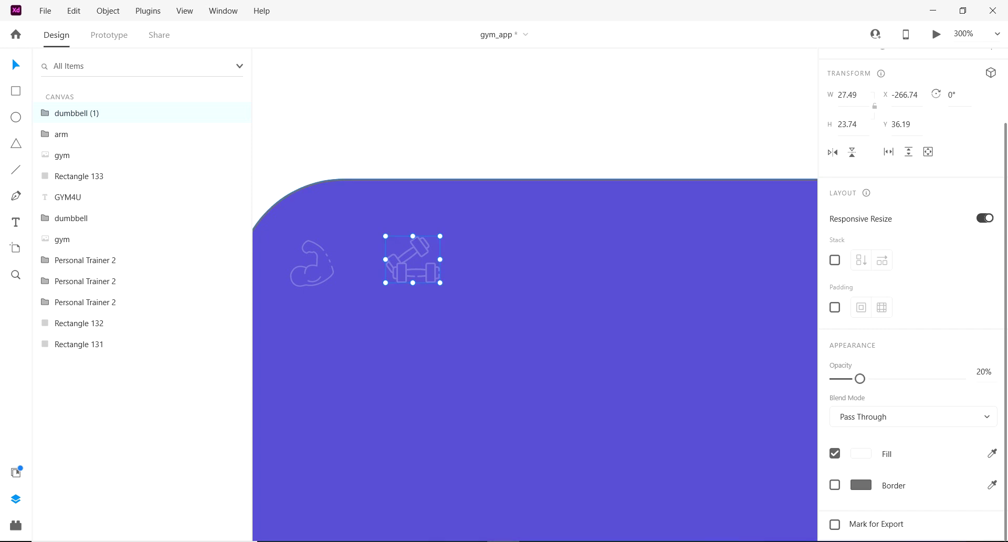
Step: Duplicate the arm and dumbbell icons together and move the copied pair right to about X -215
{"action": "left_click", "coordinate": [313, 269], "text": "shift"}
{"action": "key", "text": "ctrl+d"}
{"action": "key", "text": "shift+Right"}
{"action": "key", "text": "shift+Right"}
{"action": "key", "text": "shift+Right"}
{"action": "key", "text": "shift+Right"}
{"action": "key", "text": "shift+Right"}
{"action": "key", "text": "shift+Right"}
{"action": "key", "text": "shift+Right"}
{"action": "key", "text": "shift+Right"}
{"action": "key", "text": "shift+Right"}
{"action": "key", "text": "shift+Right"}
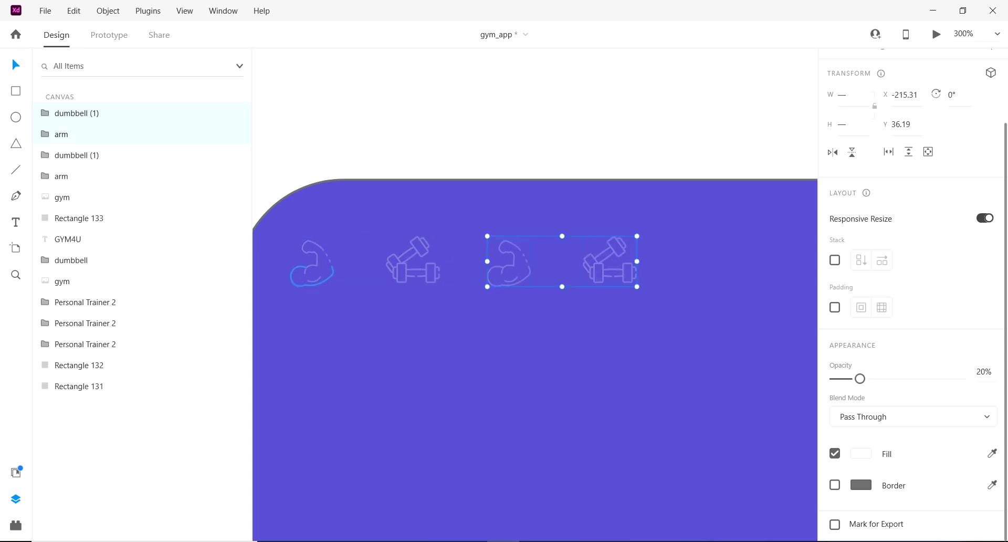
Step: Duplicate the copied icon pair again and move the third pair right to about X -125
{"action": "key", "text": "ctrl+d"}
{"action": "key", "text": "shift+Right"}
{"action": "key", "text": "shift+Right"}
{"action": "key", "text": "shift+Right"}
{"action": "key", "text": "shift+Right"}
{"action": "key", "text": "shift+Right"}
{"action": "key", "text": "shift+Right"}
{"action": "key", "text": "shift+Right"}
{"action": "key", "text": "shift+Right"}
{"action": "key", "text": "shift+Right"}
Step: Adjust the third arm-and-dumbbell pair's spacing by nudging it right to about X -108
{"action": "key", "text": "ctrl+0"}
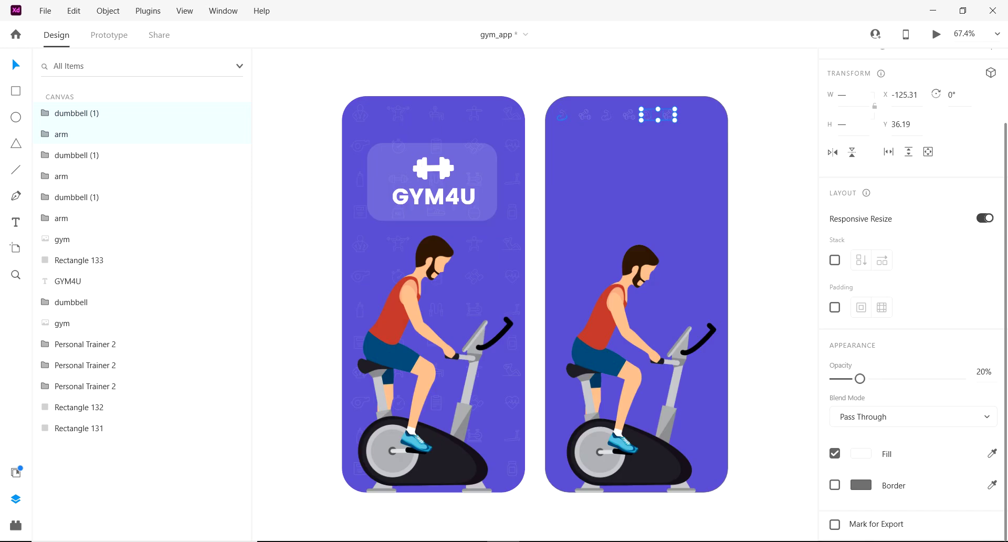
{"action": "key", "text": "ctrl+1"}
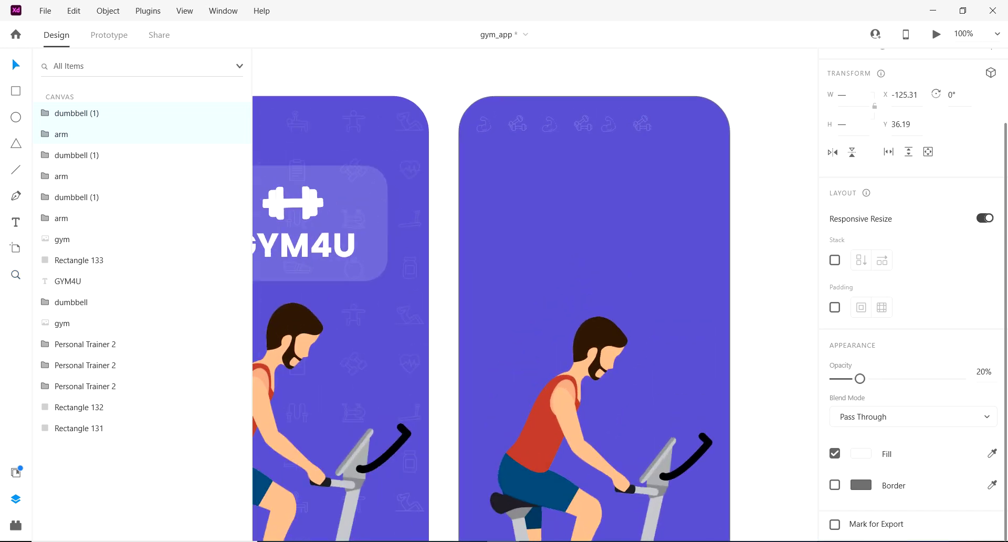
{"action": "key", "text": "shift+Right"}
{"action": "key", "text": "shift+Right"}
{"action": "key", "text": "shift+Left"}
{"action": "key", "text": "shift+Left"}
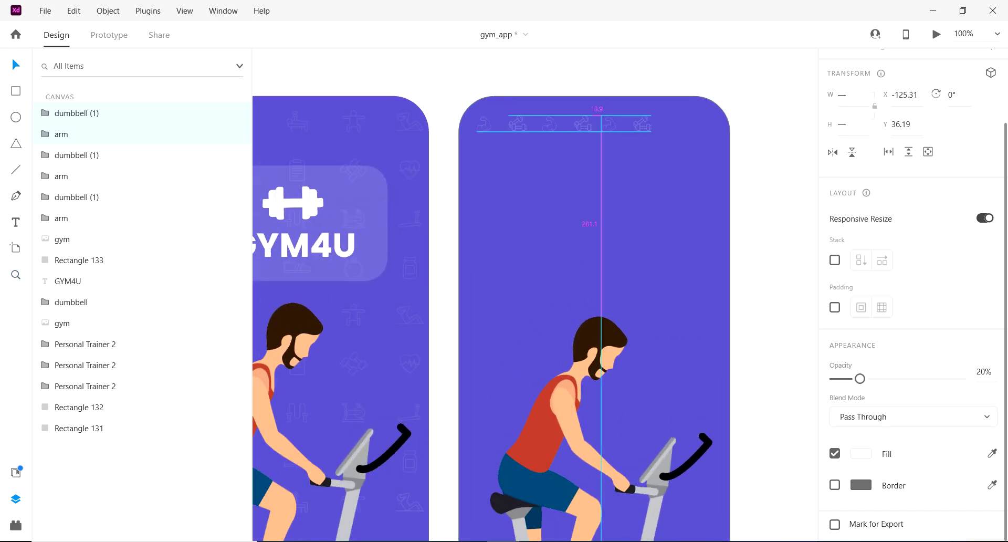
{"action": "key", "text": "Escape"}
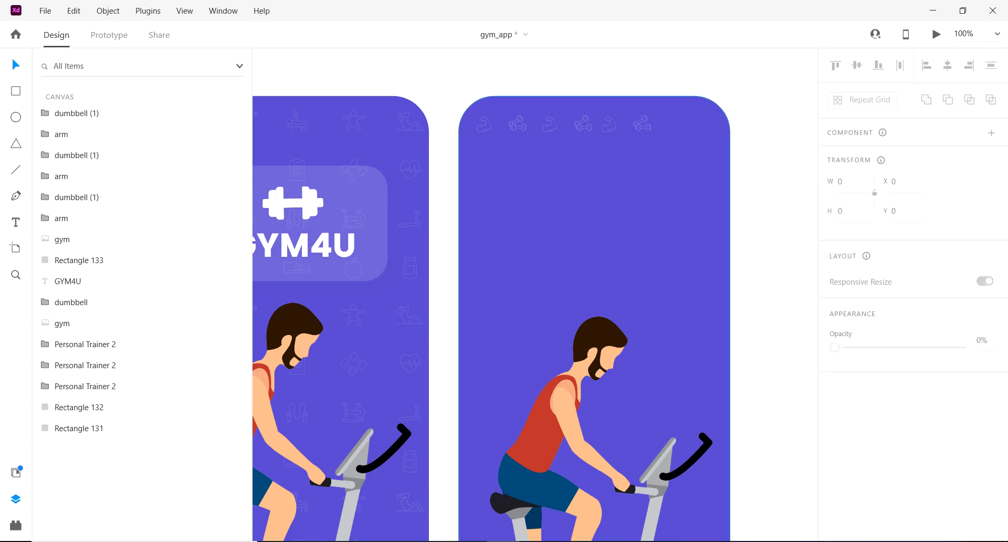
{"action": "key", "text": "ctrl+z"}
{"action": "key", "text": "shift+Left"}
{"action": "key", "text": "shift+Left"}
{"action": "key", "text": "shift+Right"}
{"action": "key", "text": "Right"}
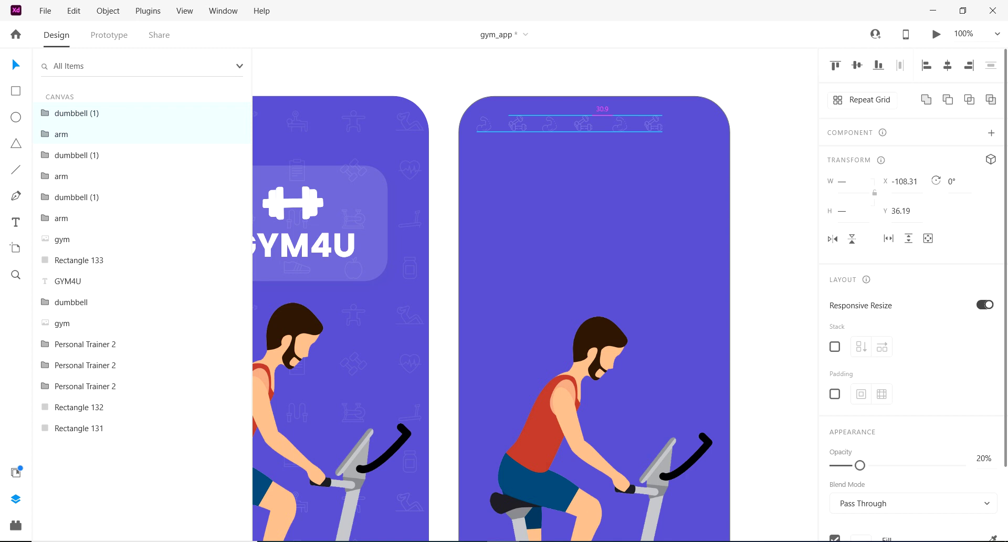
Step: Duplicate the third arm-and-dumbbell pair and move the fourth pair right to about X 2
{"action": "key", "text": "ctrl+d"}
{"action": "key", "text": "shift+Right"}
{"action": "key", "text": "shift+Right"}
{"action": "key", "text": "shift+Right"}
{"action": "key", "text": "shift+Right"}
{"action": "key", "text": "shift+Right"}
{"action": "key", "text": "shift+Right"}
{"action": "key", "text": "shift+Right"}
{"action": "key", "text": "shift+Right"}
{"action": "key", "text": "shift+Right"}
{"action": "key", "text": "shift+Right"}
{"action": "key", "text": "shift+Right"}
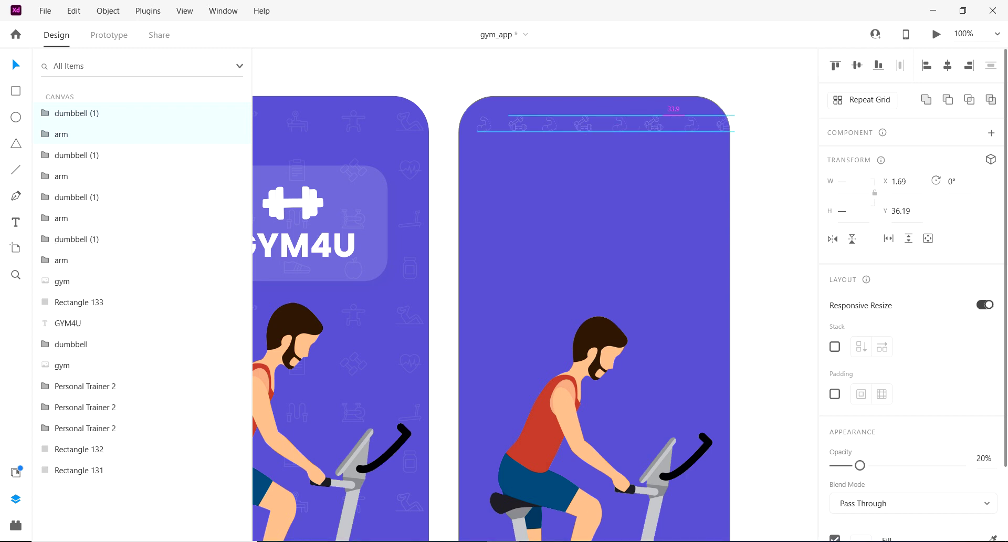
Step: Delete the last dumbbell icon that overlaps the second screen's right edge
{"action": "key", "text": "Escape"}
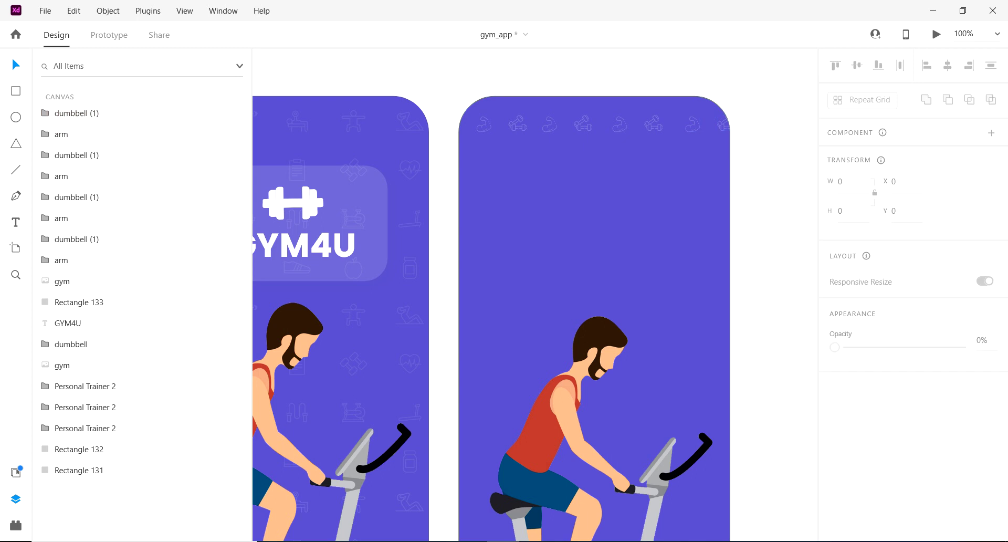
{"action": "left_click", "coordinate": [726, 123]}
{"action": "key", "text": "Delete"}
{"action": "scroll", "coordinate": [486, 145], "scroll_direction": "up", "scroll_amount": 3}
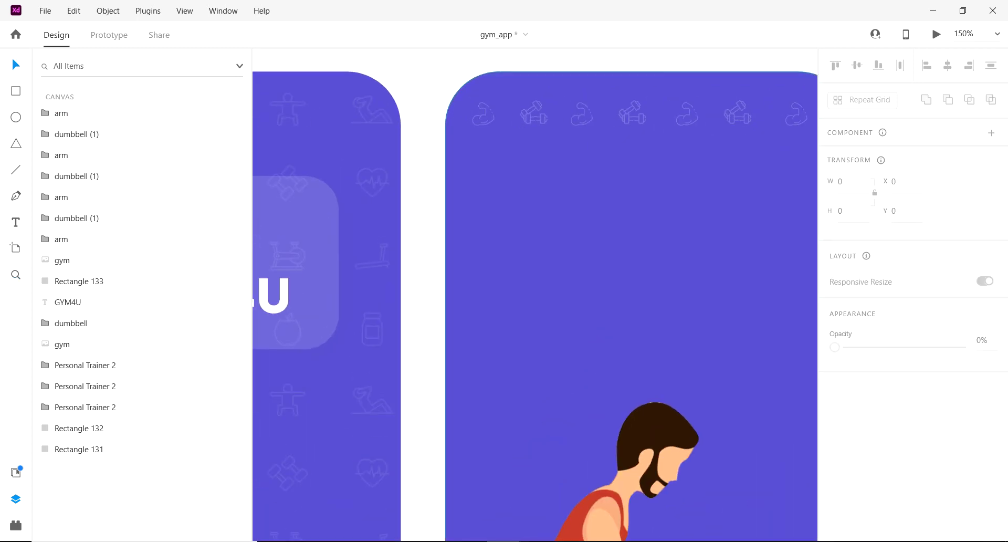
{"action": "left_click", "coordinate": [483, 114]}
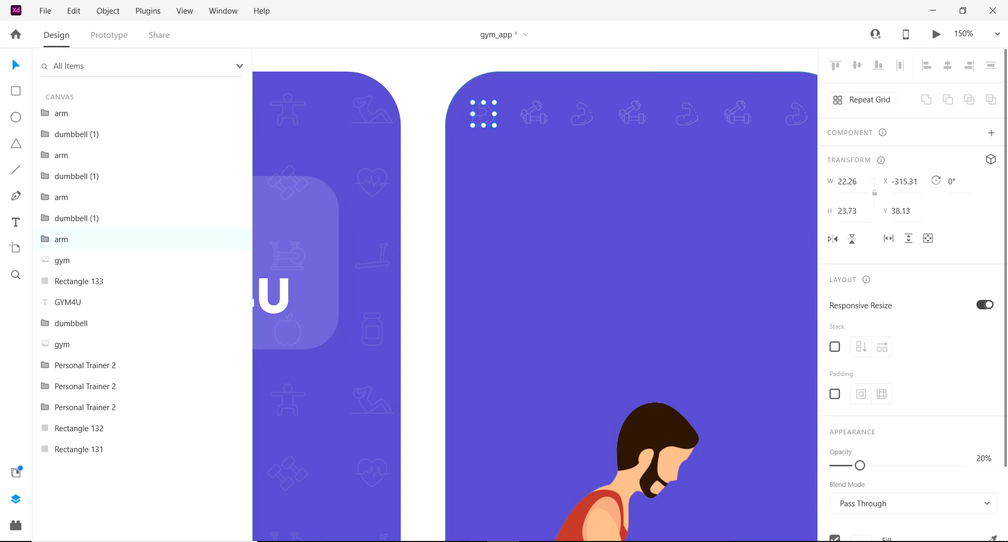
{"action": "left_click", "coordinate": [534, 112], "text": "shift"}
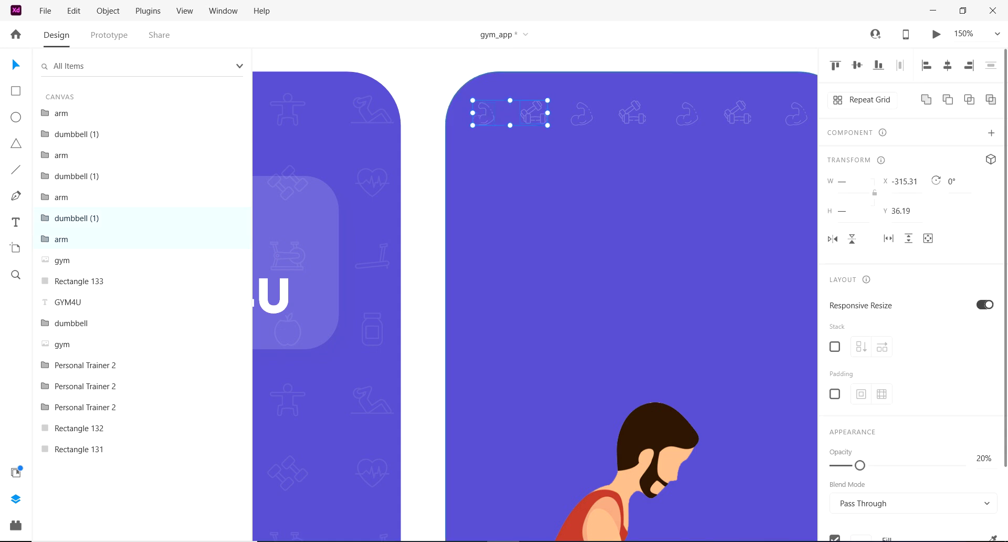
{"action": "left_click", "coordinate": [581, 112], "text": "shift"}
{"action": "left_click", "coordinate": [632, 112], "text": "shift"}
{"action": "left_click", "coordinate": [687, 112], "text": "shift"}
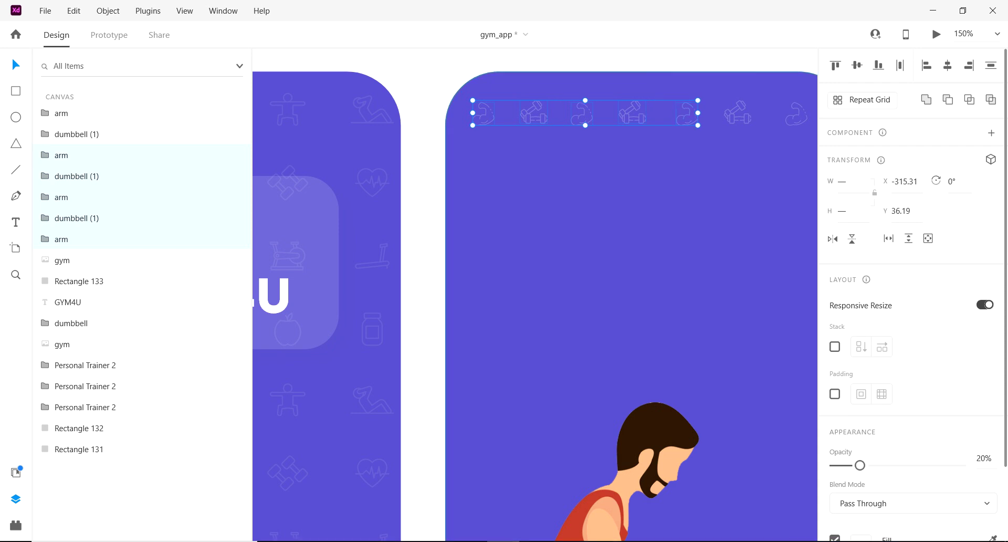
{"action": "left_click", "coordinate": [737, 113], "text": "shift"}
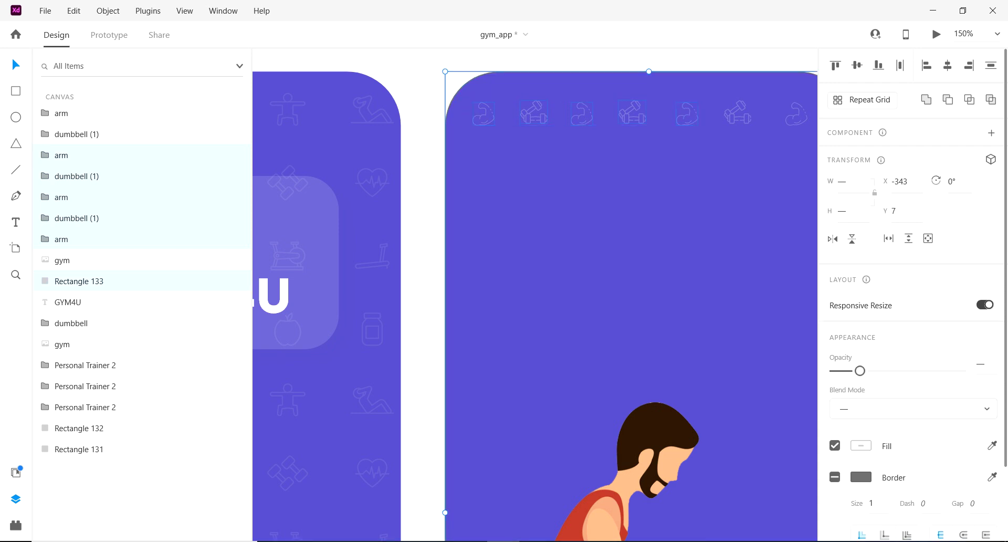
{"action": "key", "text": "ctrl+z"}
{"action": "key", "text": "ctrl+shift+z"}
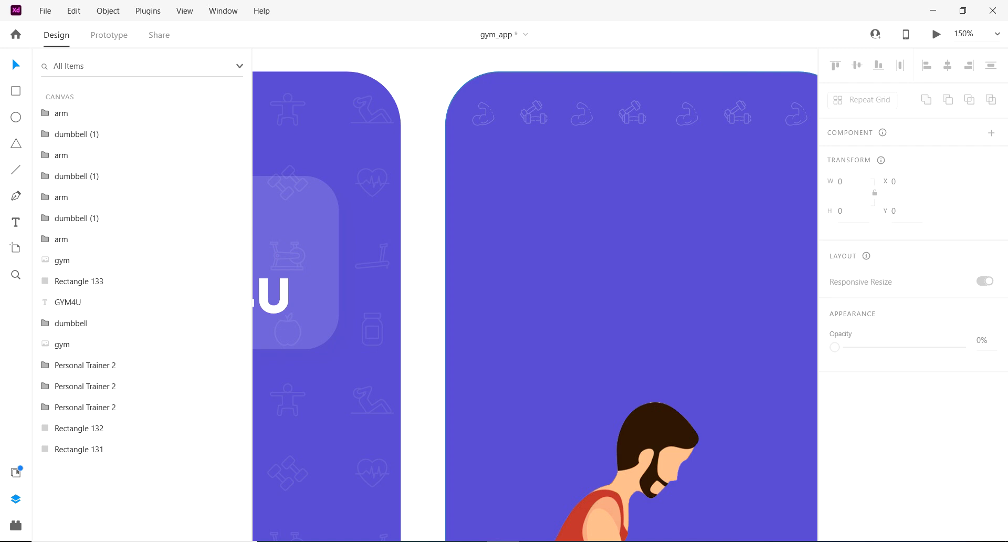
Step: Lock the second screen's purple background rectangle so it cannot be moved
{"action": "left_click", "coordinate": [630, 220]}
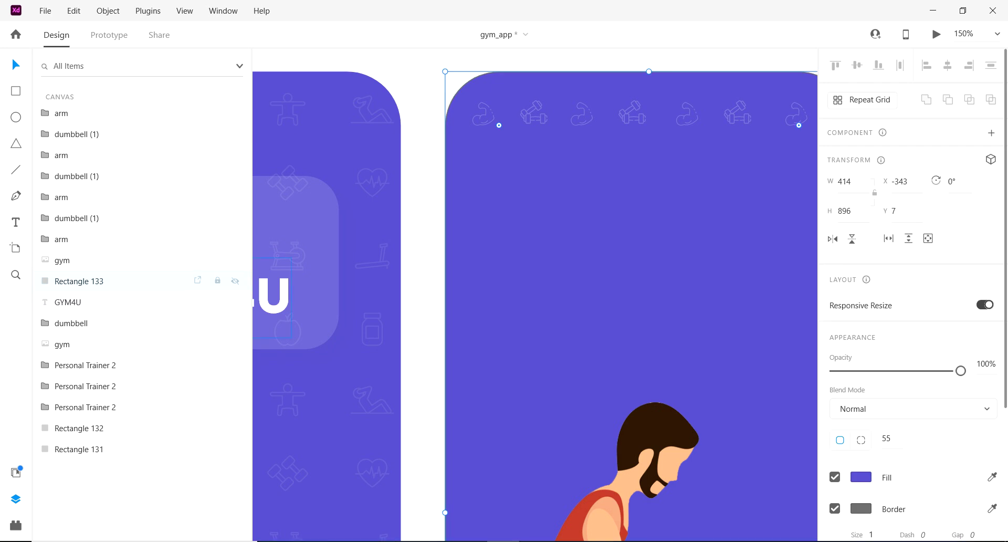
{"action": "key", "text": "ctrl+l"}
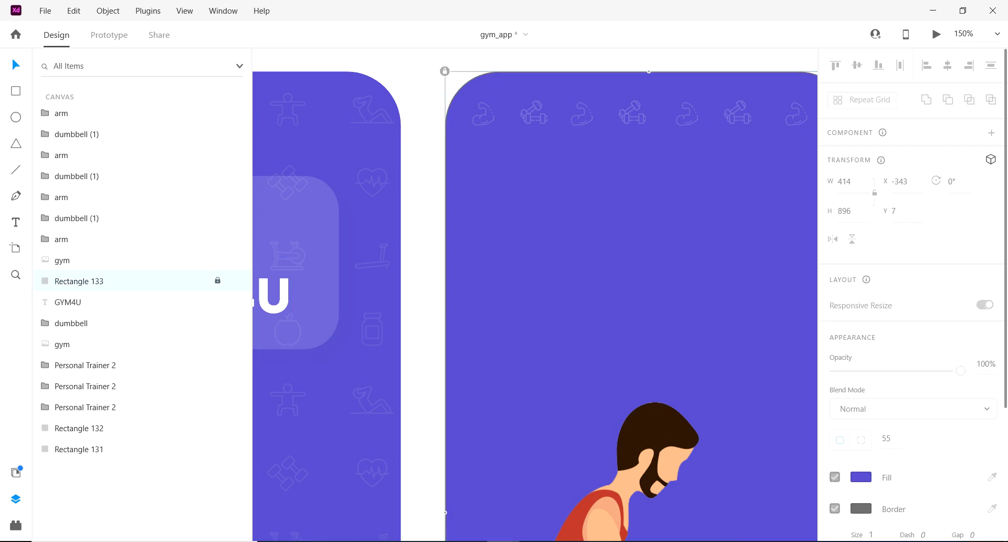
{"action": "key", "text": "Escape"}
Step: Duplicate the row of arm and dumbbell icons and move the copy down to Y 76.19
{"action": "key", "text": "ctrl+minus"}
{"action": "left_click_drag", "start_coordinate": [484, 147], "coordinate": [731, 185]}
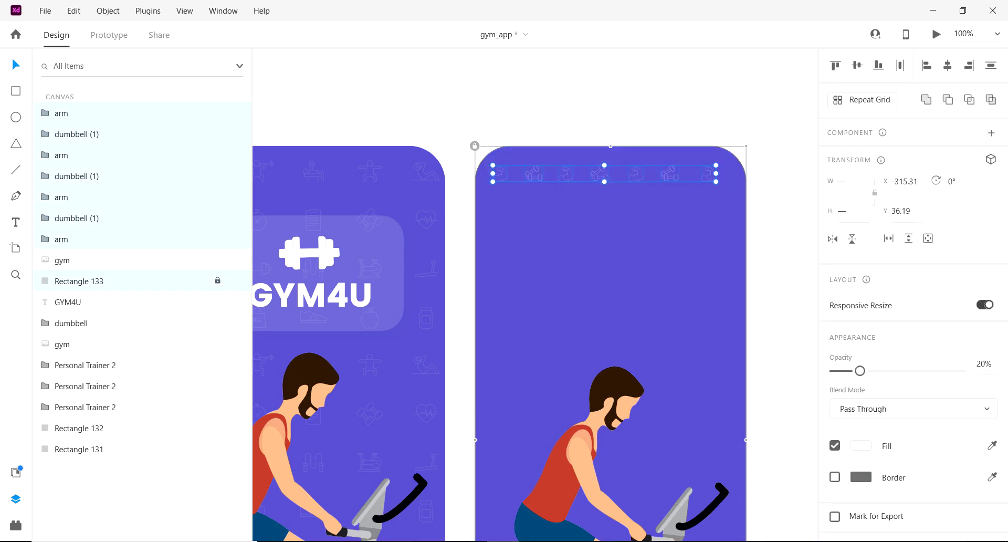
{"action": "key", "text": "ctrl+d"}
{"action": "key", "text": "shift+Down"}
{"action": "key", "text": "shift+Down"}
{"action": "key", "text": "shift+Down"}
{"action": "key", "text": "shift+Down"}
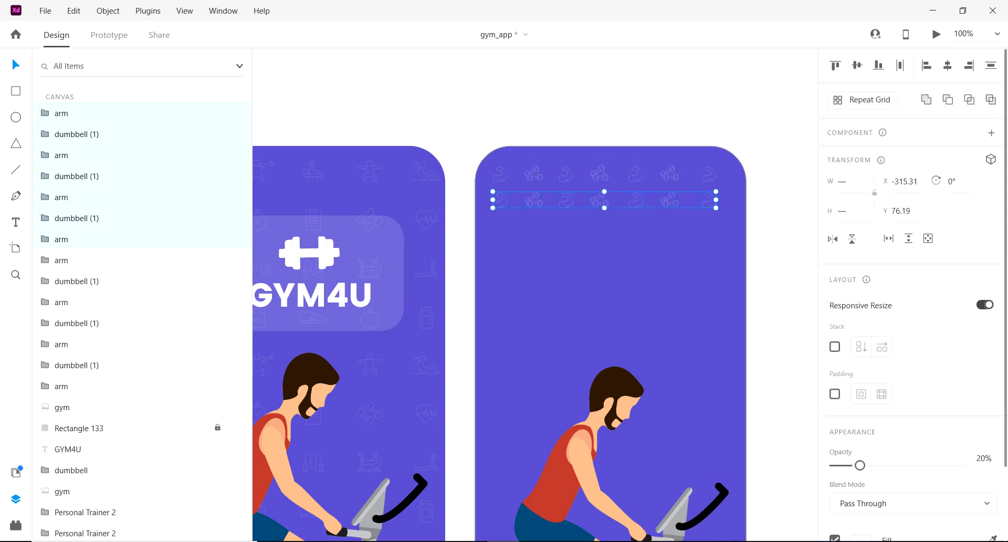
Step: Lower the opacity of the second icon row to 10% and the first icon row to 11%
{"action": "key", "text": "1"}
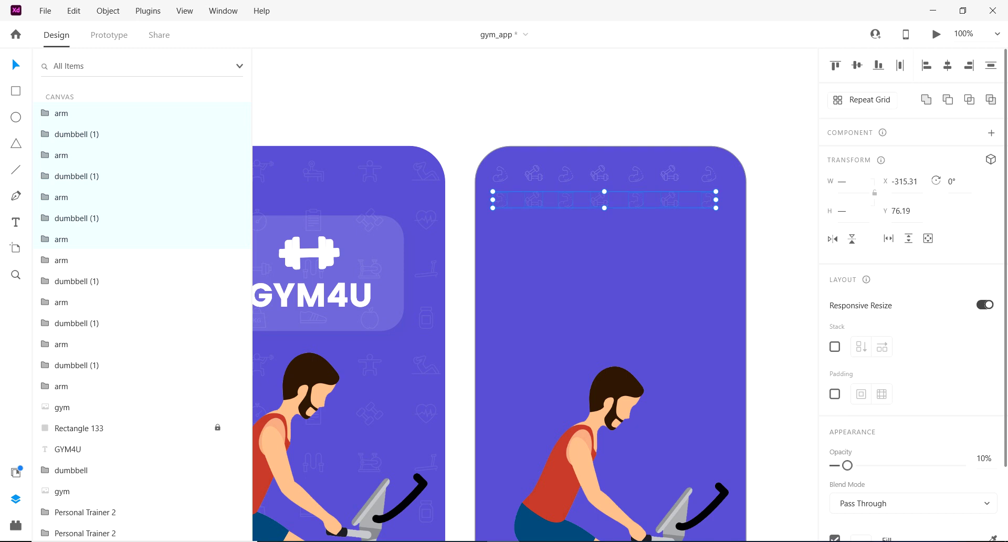
{"action": "key", "text": "Escape"}
{"action": "mouse_move", "coordinate": [490, 136]}
{"action": "left_mouse_down"}
{"action": "mouse_move", "coordinate": [692, 164]}
{"action": "mouse_move", "coordinate": [718, 181]}
{"action": "left_mouse_up"}
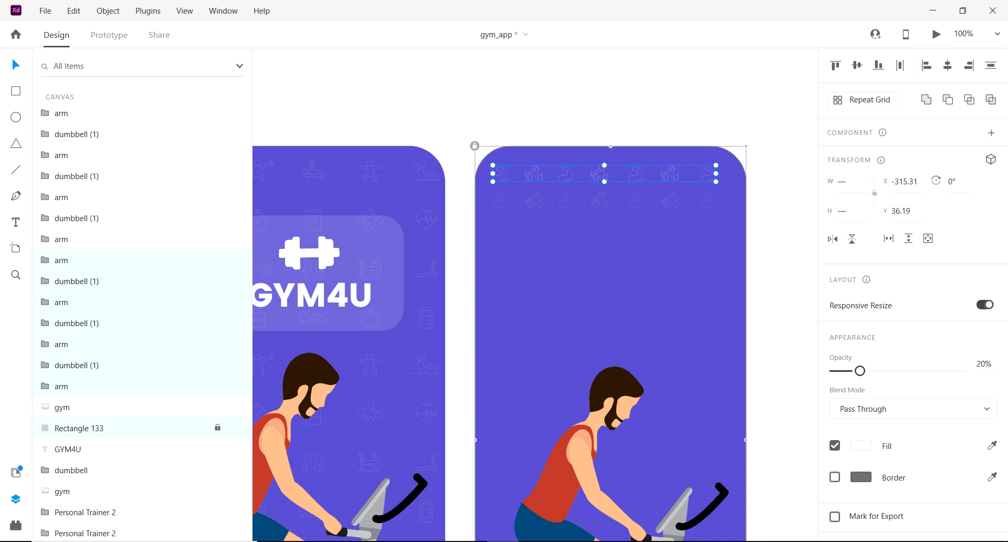
{"action": "key", "text": "1"}
{"action": "key", "text": "7"}
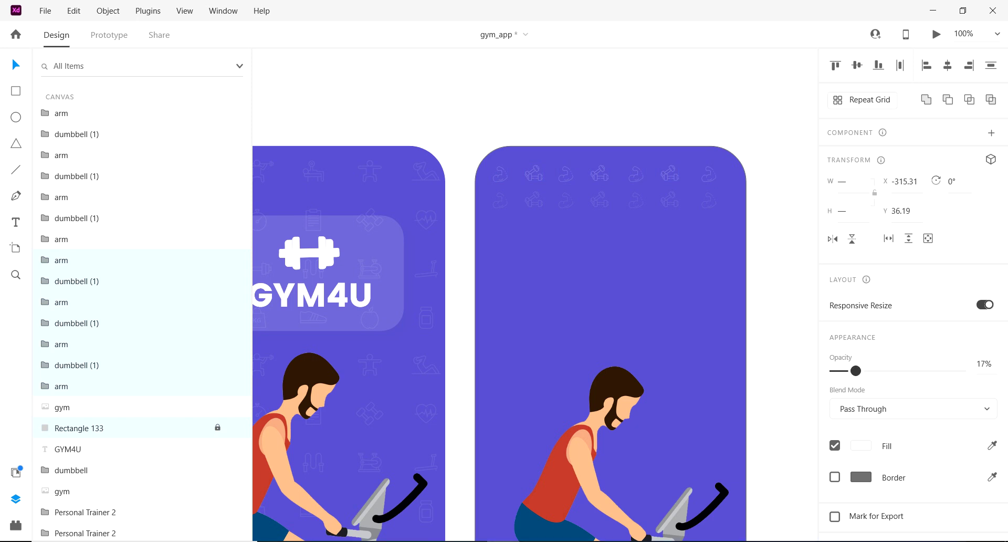
{"action": "key", "text": "1"}
{"action": "key", "text": "6"}
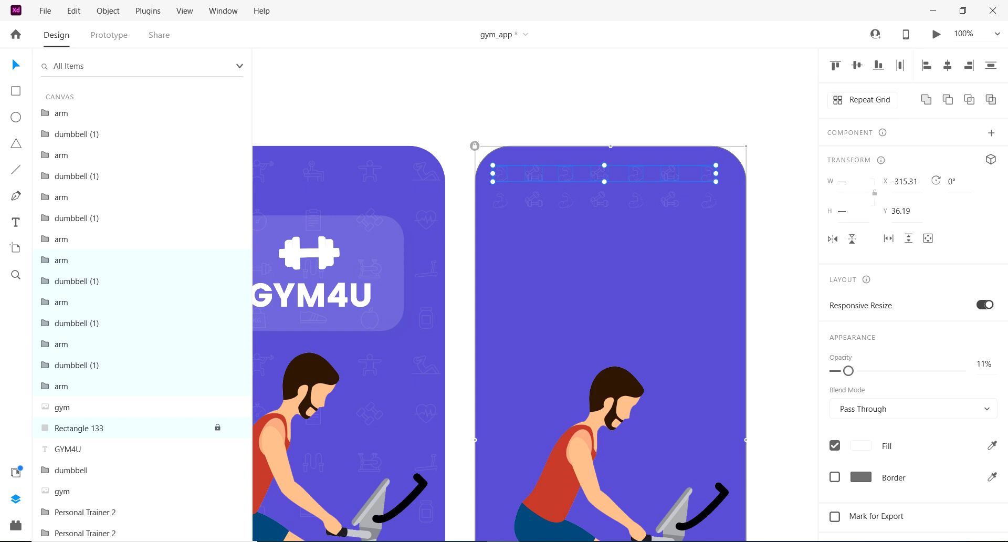
{"action": "left_click", "coordinate": [484, 143]}
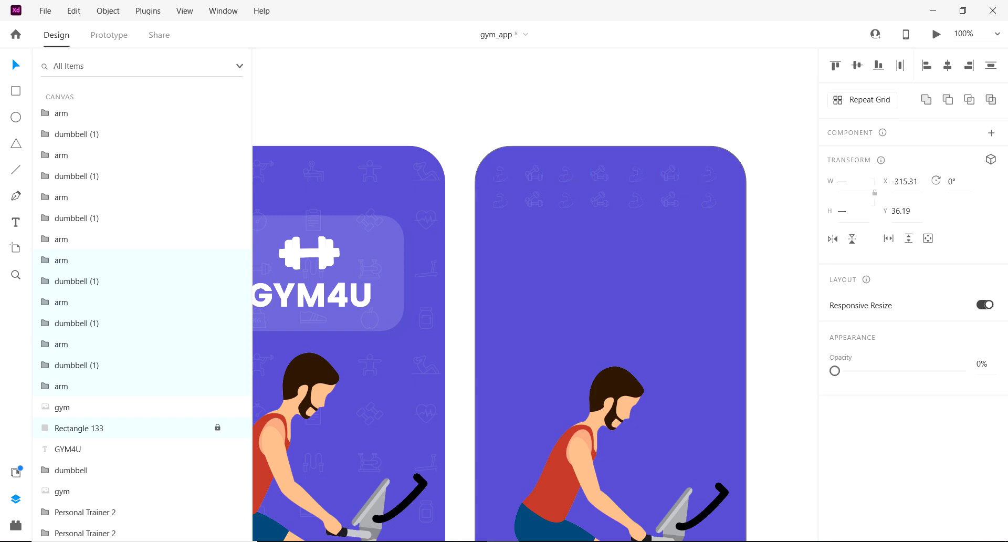
Step: Duplicate both icon rows together and move the copied block down to Y 116.19
{"action": "left_click_drag", "start_coordinate": [484, 143], "coordinate": [726, 214]}
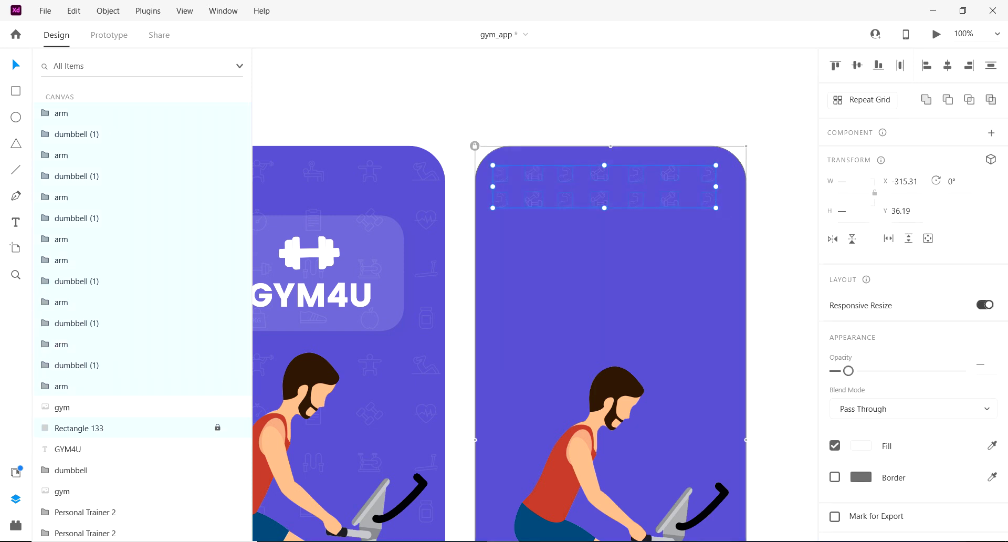
{"action": "key", "text": "shift+Down"}
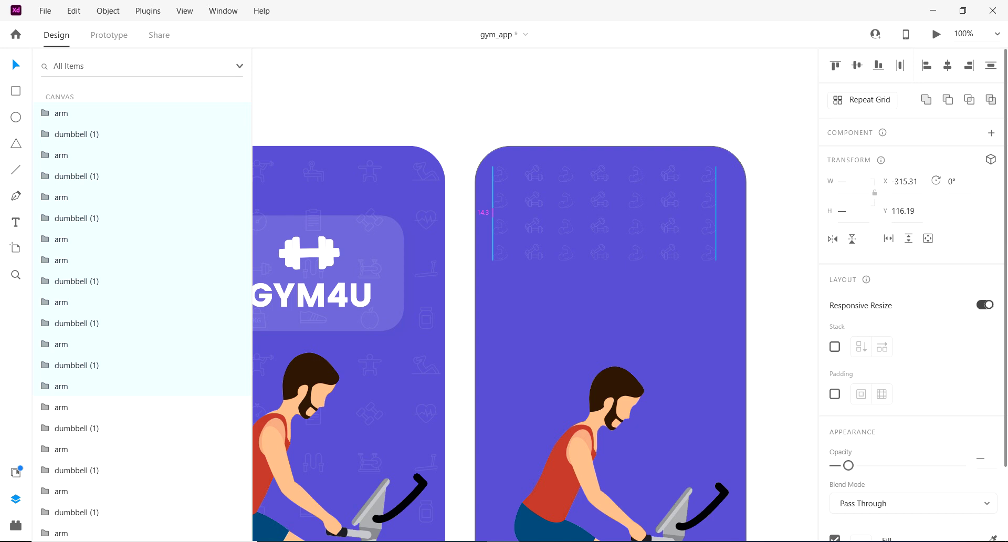
{"action": "key", "text": "shift+Down"}
{"action": "key", "text": "shift+Down"}
{"action": "key", "text": "shift+Down"}
{"action": "key", "text": "shift+Down"}
{"action": "key", "text": "shift+Down"}
{"action": "key", "text": "shift+Down"}
{"action": "key", "text": "shift+Down"}
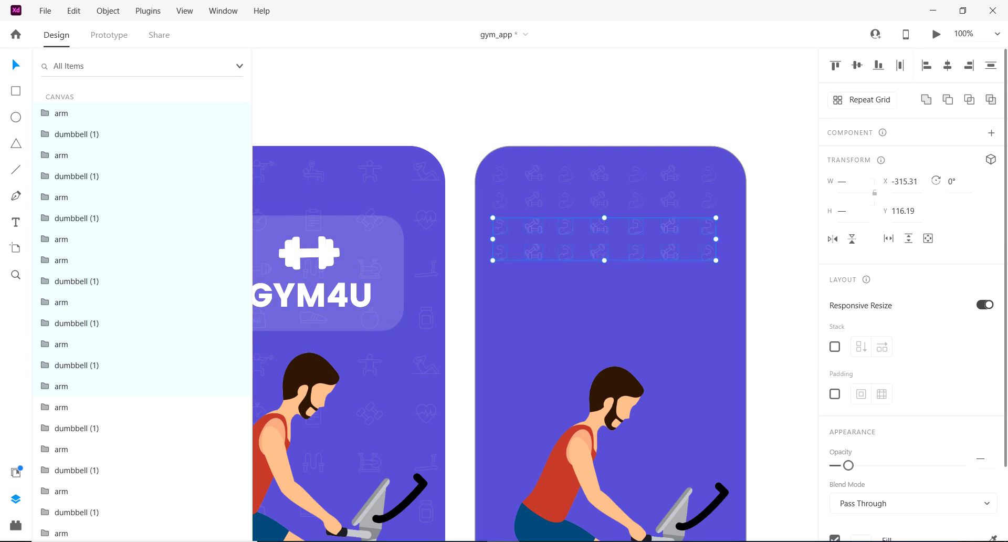
Step: Duplicate the two-row icon block twice more, placing the copies at about Y 206 and Y 296
{"action": "key", "text": "shift+Down"}
{"action": "key", "text": "shift+Down"}
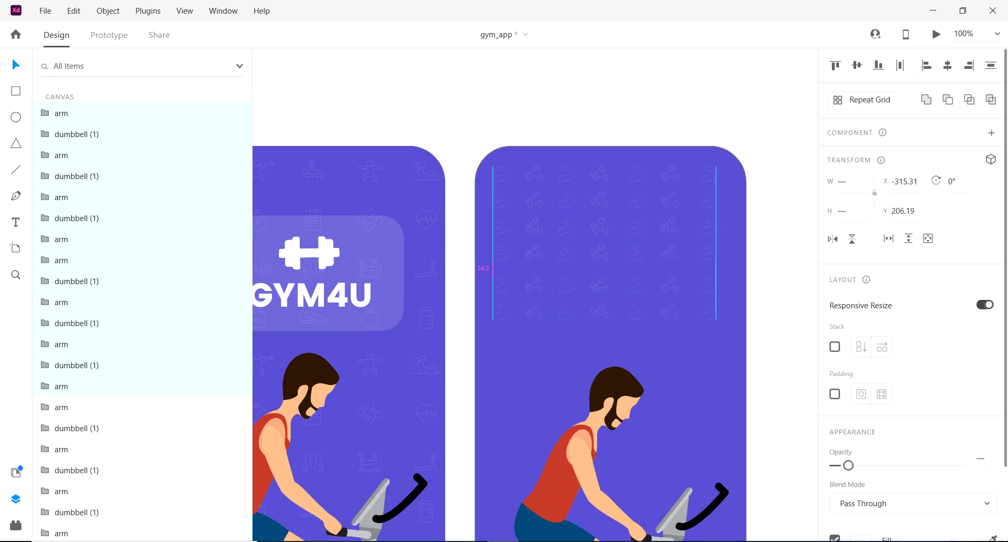
{"action": "key", "text": "shift+Down"}
{"action": "key", "text": "shift+Down"}
{"action": "key", "text": "shift+Down"}
{"action": "key", "text": "shift+Down"}
{"action": "key", "text": "shift+Down"}
{"action": "key", "text": "shift+Down"}
{"action": "key", "text": "shift+Down"}
{"action": "key", "text": "shift+Down"}
{"action": "key", "text": "shift+Down"}
{"action": "key", "text": "shift+Down"}
{"action": "key", "text": "shift+Down"}
{"action": "key", "text": "shift+Down"}
{"action": "key", "text": "shift+Down"}
{"action": "key", "text": "ctrl+minus"}
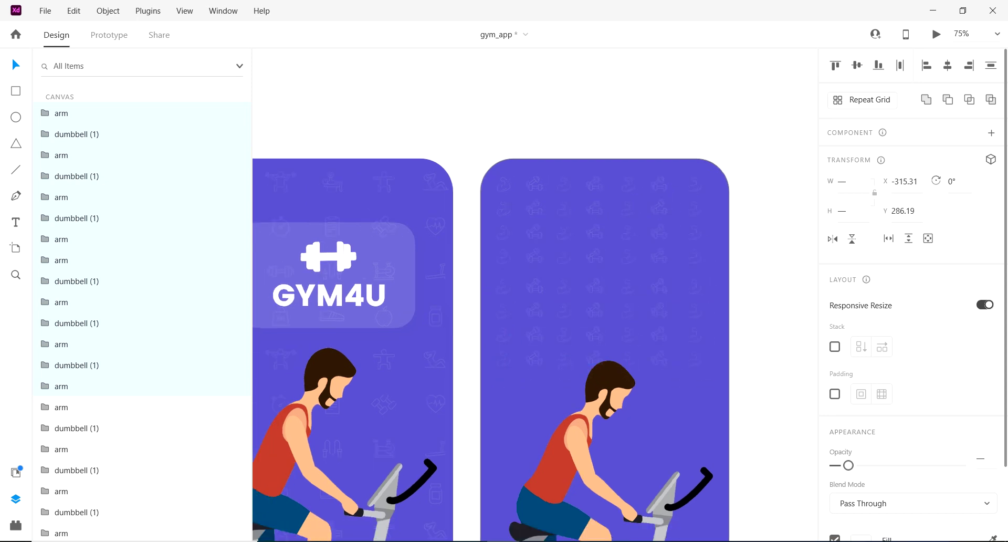
{"action": "key", "text": "shift+Down"}
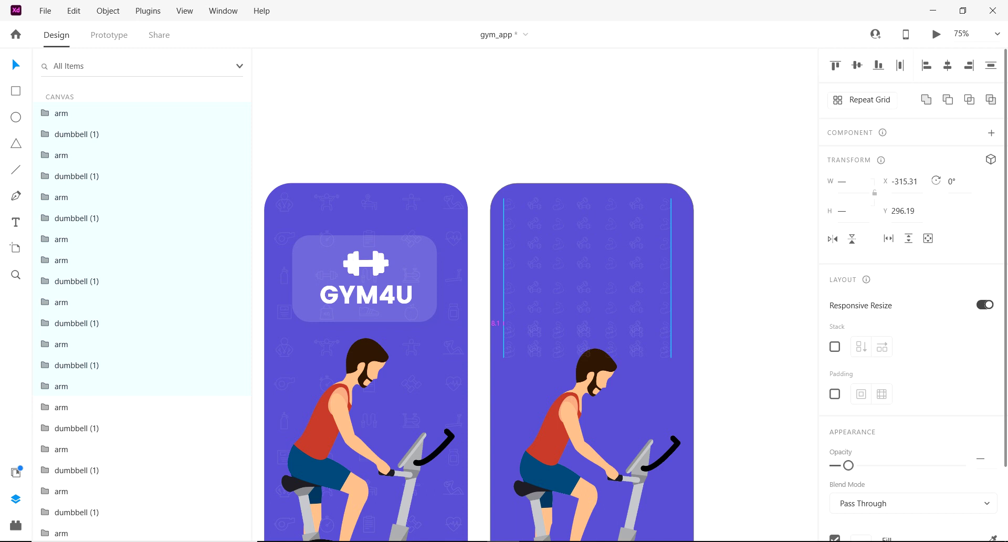
Step: Keep duplicating the two-row icon block down the second screen until the newest copy is at Y 466.19
{"action": "key", "text": "shift+Down"}
{"action": "key", "text": "shift+Down"}
{"action": "key", "text": "shift+Down"}
{"action": "key", "text": "shift+Down"}
{"action": "key", "text": "shift+Down"}
{"action": "key", "text": "shift+Down"}
{"action": "key", "text": "shift+Down"}
{"action": "key", "text": "shift+Down"}
{"action": "key", "text": "shift+Down"}
{"action": "key", "text": "shift+Down"}
{"action": "key", "text": "shift+Down"}
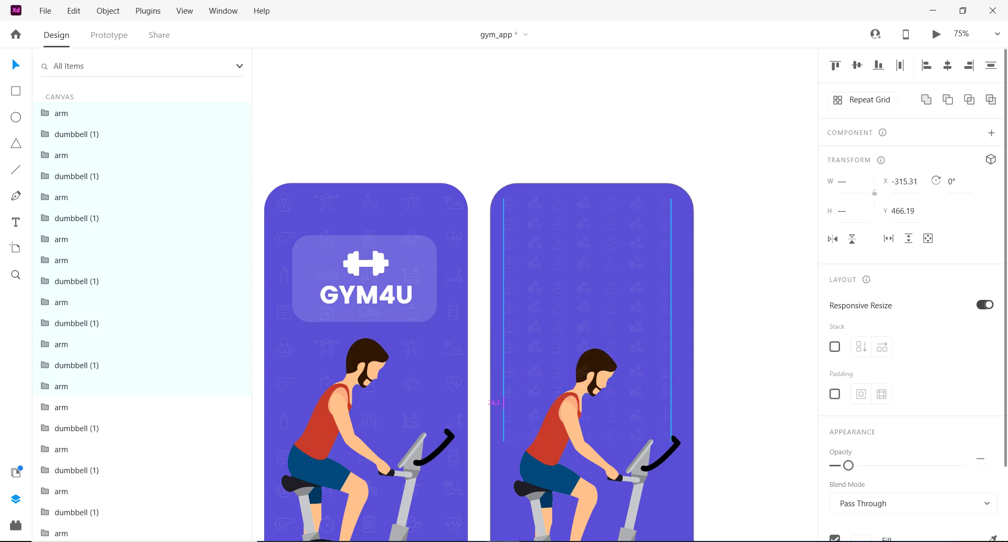
Step: Duplicate the two-row icon block again and move the copy down to Y 556.19
{"action": "key", "text": "shift+Down"}
{"action": "key", "text": "shift+Down"}
{"action": "key", "text": "shift+Down"}
{"action": "key", "text": "shift+Down"}
{"action": "key", "text": "shift+Down"}
{"action": "key", "text": "shift+Down"}
{"action": "key", "text": "shift+Down"}
{"action": "key", "text": "shift+Down"}
{"action": "key", "text": "shift+Down"}
{"action": "key", "text": "shift+Down"}
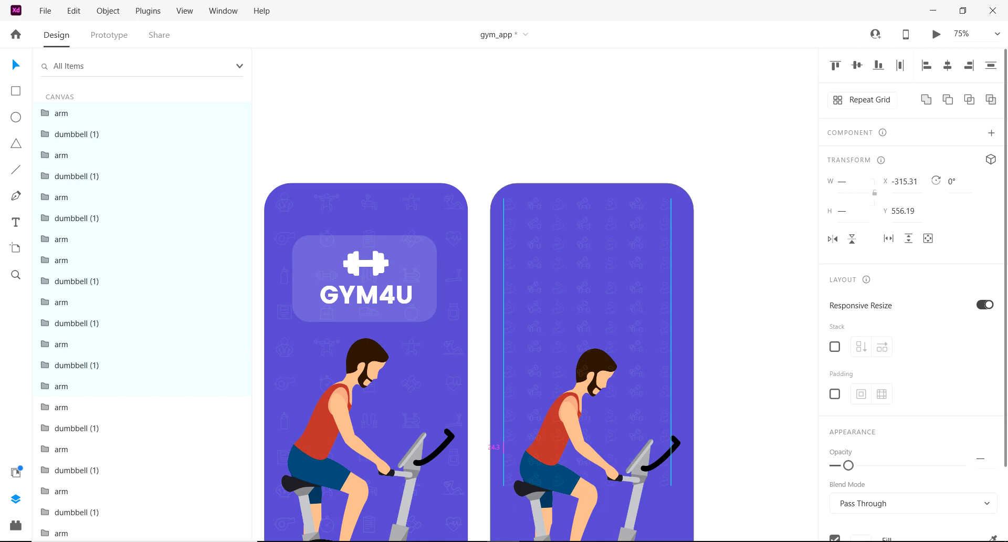
Step: Duplicate the icon block down to Y 637.19 and add another copy below it near the second screen's lower edge
{"action": "scroll", "coordinate": [472, 315], "scroll_direction": "down", "scroll_amount": 4}
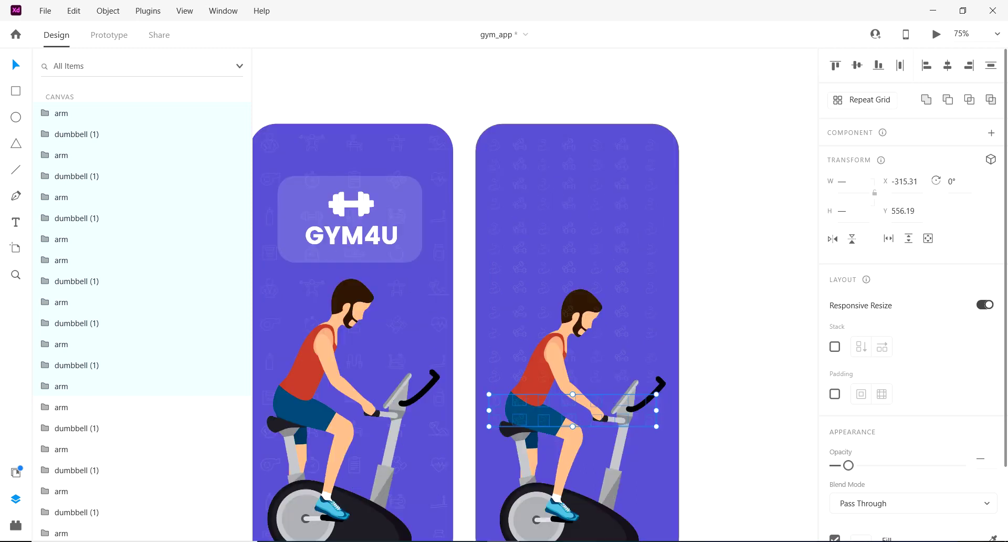
{"action": "key", "text": "shift+Down"}
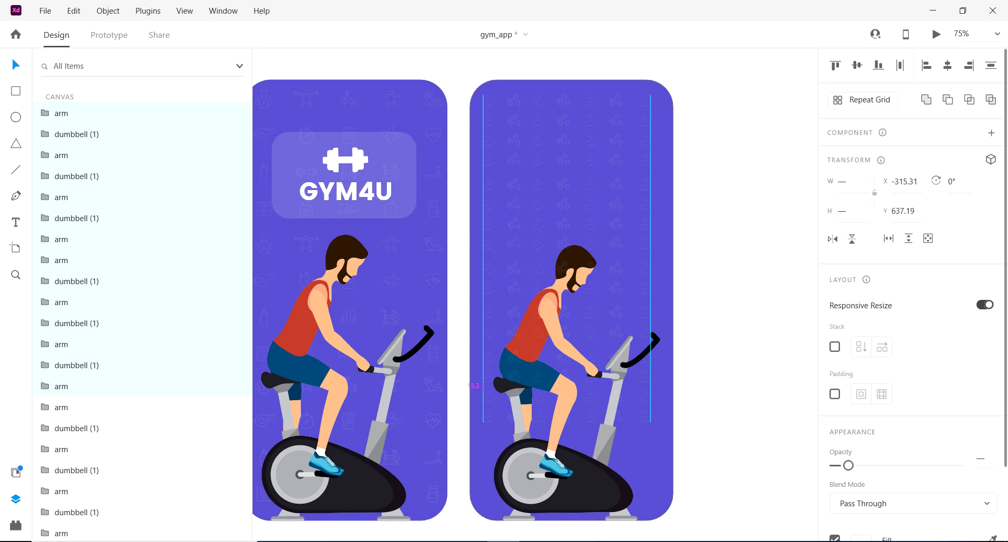
{"action": "key", "text": "shift+Down"}
{"action": "key", "text": "Down"}
{"action": "key", "text": "shift+Down"}
{"action": "key", "text": "shift+Down"}
{"action": "key", "text": "shift+Down"}
{"action": "key", "text": "shift+Down"}
{"action": "key", "text": "shift+Down"}
{"action": "key", "text": "shift+Down"}
{"action": "key", "text": "shift+Down"}
{"action": "key", "text": "Escape"}
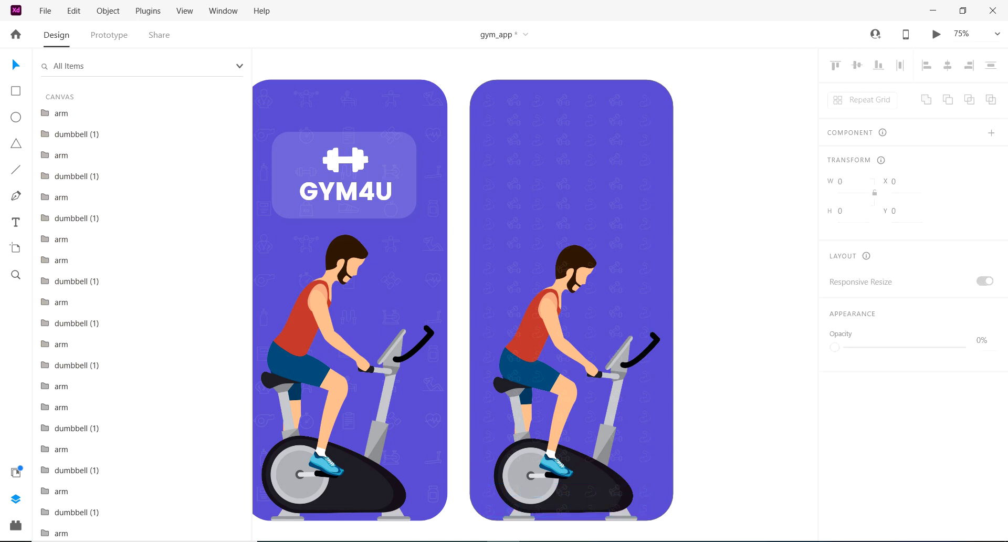
Step: Draw a white logo panel rectangle of about 281 × 165 above the second cyclist and lower its opacity to 13%
{"action": "key", "text": "r"}
{"action": "mouse_move", "coordinate": [507, 132]}
{"action": "left_mouse_down"}
{"action": "mouse_move", "coordinate": [562, 180]}
{"action": "mouse_move", "coordinate": [645, 212]}
{"action": "left_mouse_up"}
{"action": "left_click_drag", "start_coordinate": [961, 370], "coordinate": [865, 370]}
{"action": "key", "text": "v"}
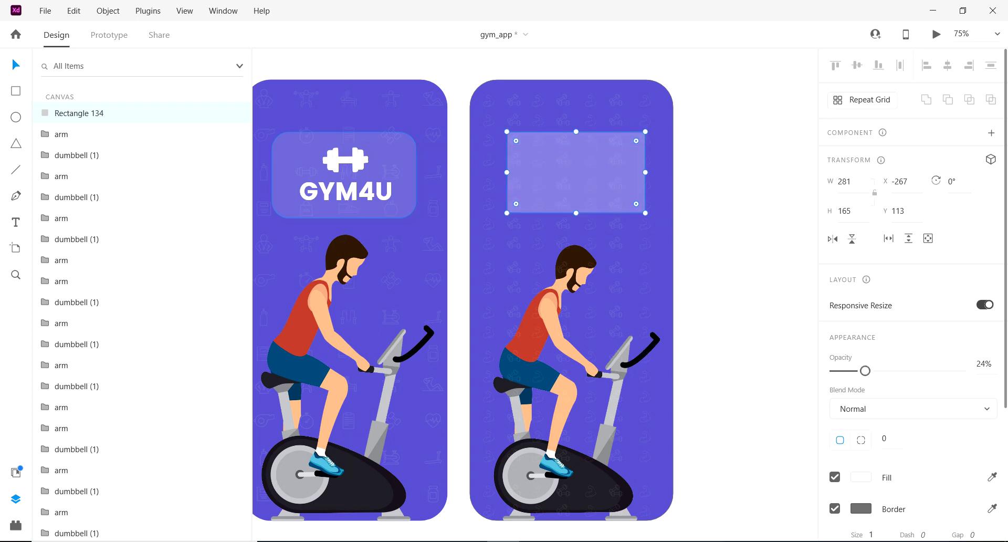
{"action": "left_click", "coordinate": [349, 177]}
{"action": "left_click", "coordinate": [576, 172]}
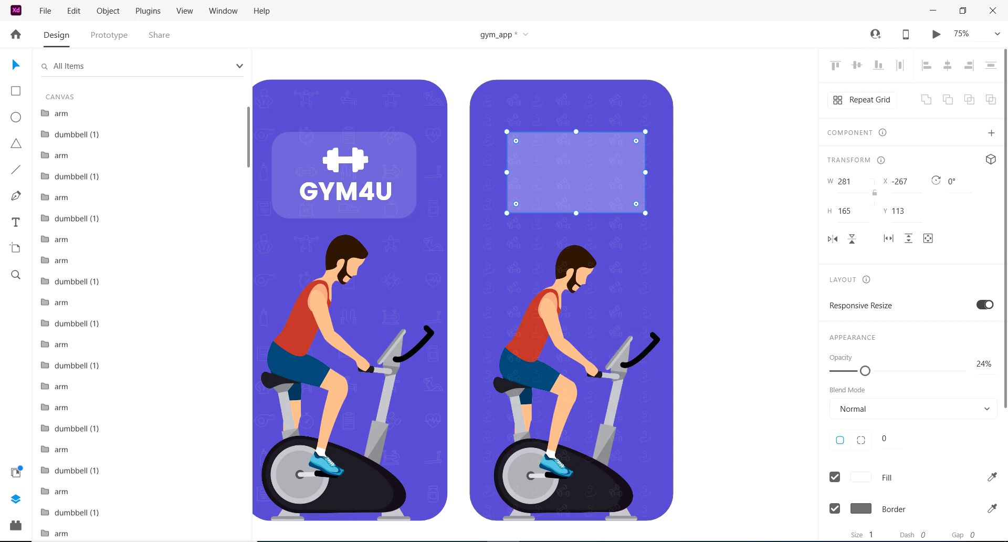
{"action": "mouse_move", "coordinate": [864, 371]}
{"action": "left_mouse_down"}
{"action": "mouse_move", "coordinate": [843, 371]}
{"action": "mouse_move", "coordinate": [852, 371]}
{"action": "left_mouse_up"}
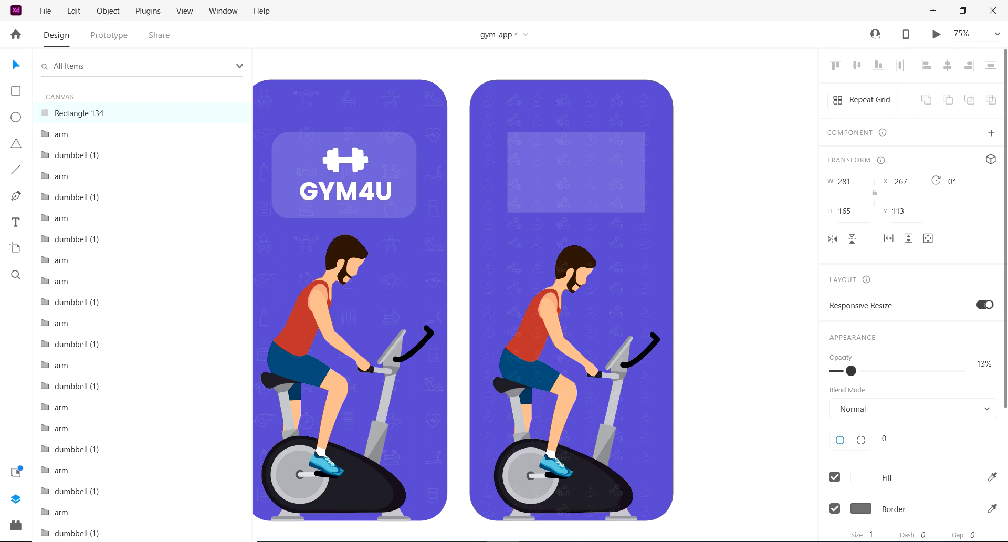
Step: Move the logo panel to X -277 and set its corner radius to 35, matching the first screen's panel
{"action": "left_click_drag", "start_coordinate": [576, 172], "coordinate": [571, 172]}
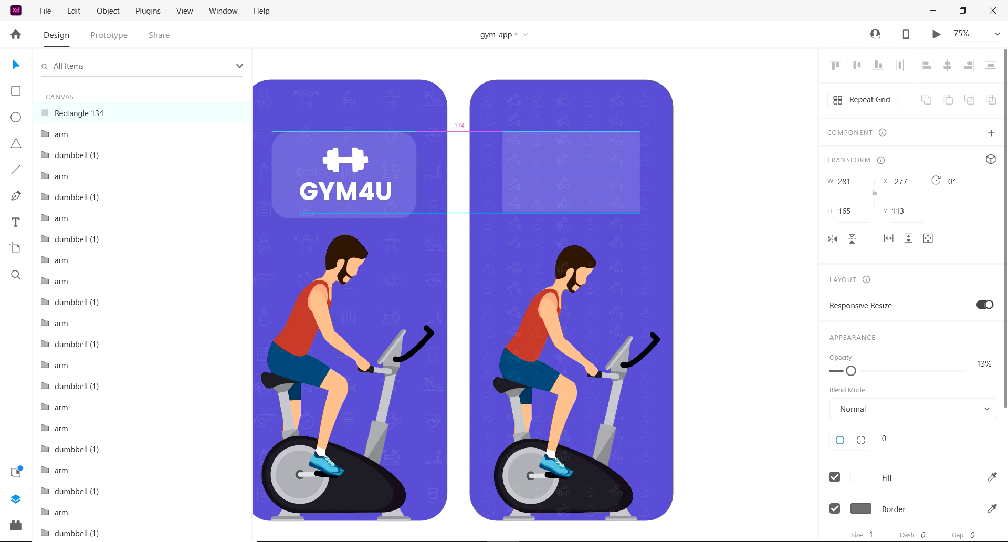
{"action": "key", "text": "Escape"}
{"action": "left_click", "coordinate": [396, 167]}
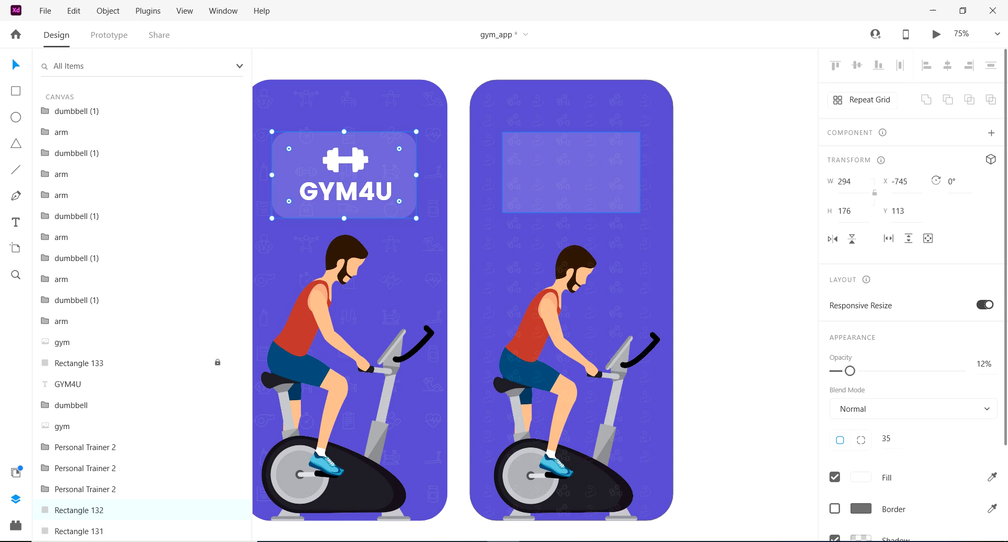
{"action": "left_click", "coordinate": [571, 173]}
{"action": "left_click", "coordinate": [886, 439]}
{"action": "type", "text": "35"}
{"action": "key", "text": "Return"}
{"action": "key", "text": "shift+Down"}
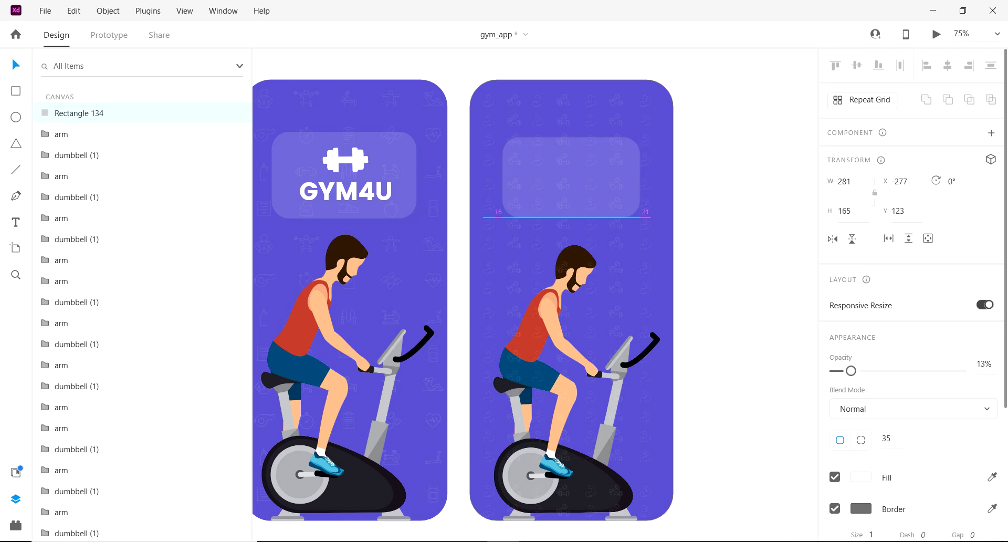
Step: Add the title GYM4U over the second screen's logo panel in Poppins Bold, size 50
{"action": "key", "text": "t"}
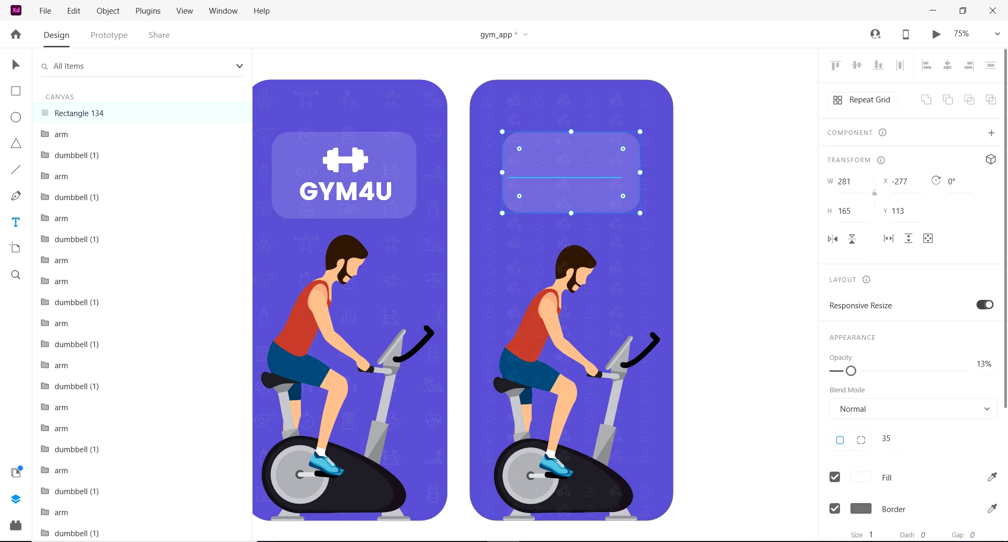
{"action": "left_click", "coordinate": [511, 173]}
{"action": "type", "text": "GYM"}
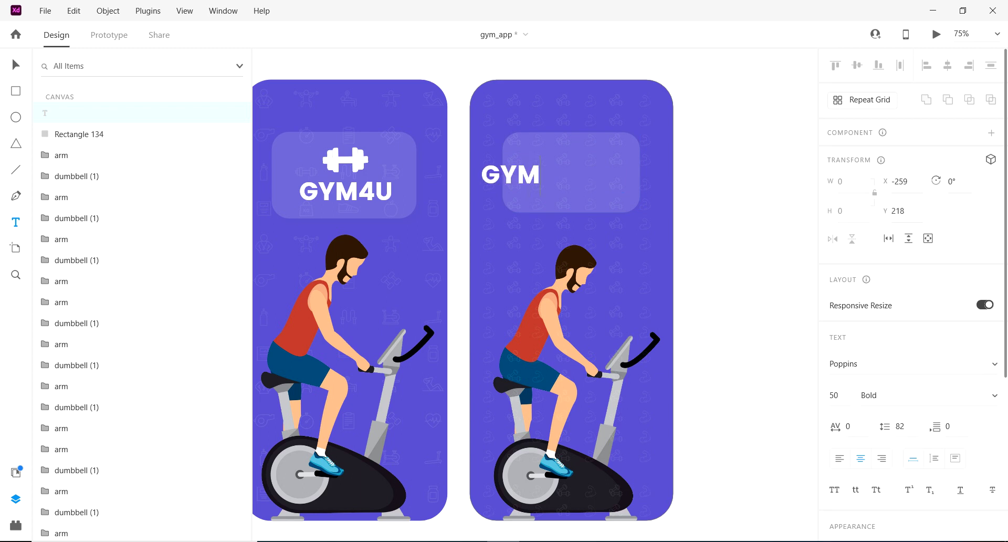
{"action": "type", "text": "4U"}
{"action": "key", "text": "Escape"}
Step: Move the new GYM4U title into the logo panel at about X -224, Y 182
{"action": "key", "text": "shift+Right"}
{"action": "key", "text": "shift+Right"}
{"action": "key", "text": "shift+Right"}
{"action": "key", "text": "shift+Right"}
{"action": "key", "text": "shift+Right"}
{"action": "key", "text": "shift+Right"}
{"action": "key", "text": "shift+Right"}
{"action": "key", "text": "shift+Right"}
{"action": "key", "text": "shift+Right"}
{"action": "key", "text": "shift+Right"}
{"action": "key", "text": "shift+Right"}
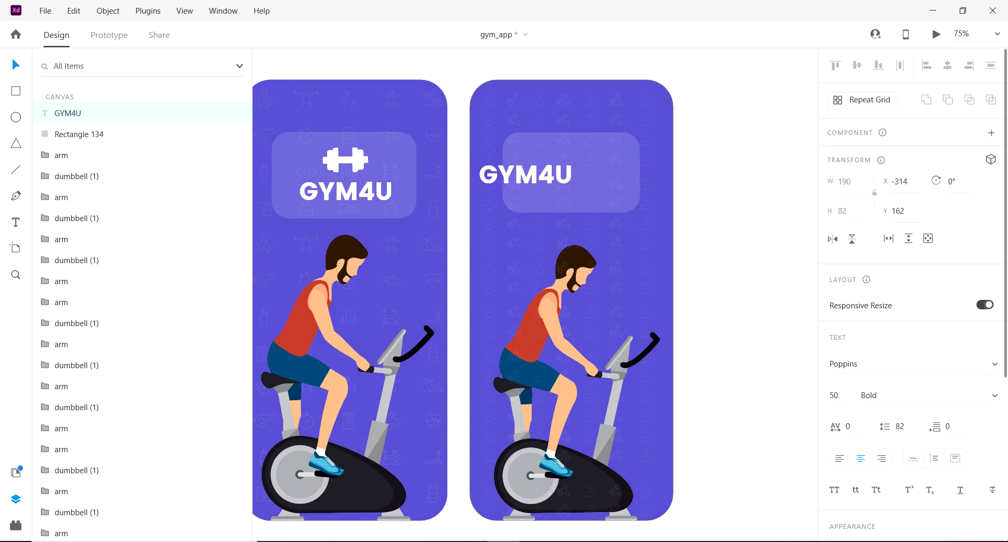
{"action": "left_click_drag", "start_coordinate": [565, 174], "coordinate": [575, 184]}
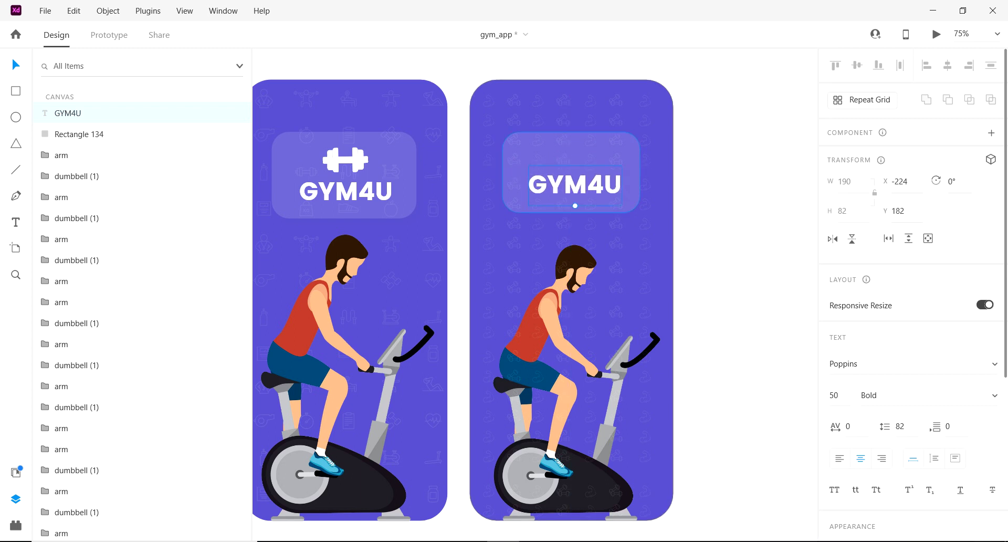
Step: Move the logo panel down to Y 133 and draw a guide rectangle of about 776 × 66 across both screens
{"action": "left_click", "coordinate": [577, 151]}
{"action": "key", "text": "shift+Down"}
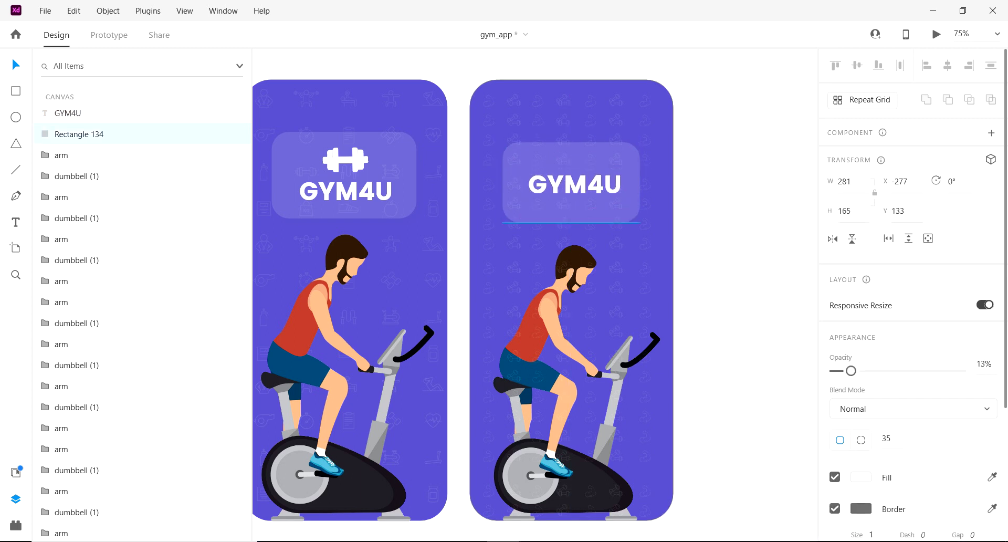
{"action": "key", "text": "r"}
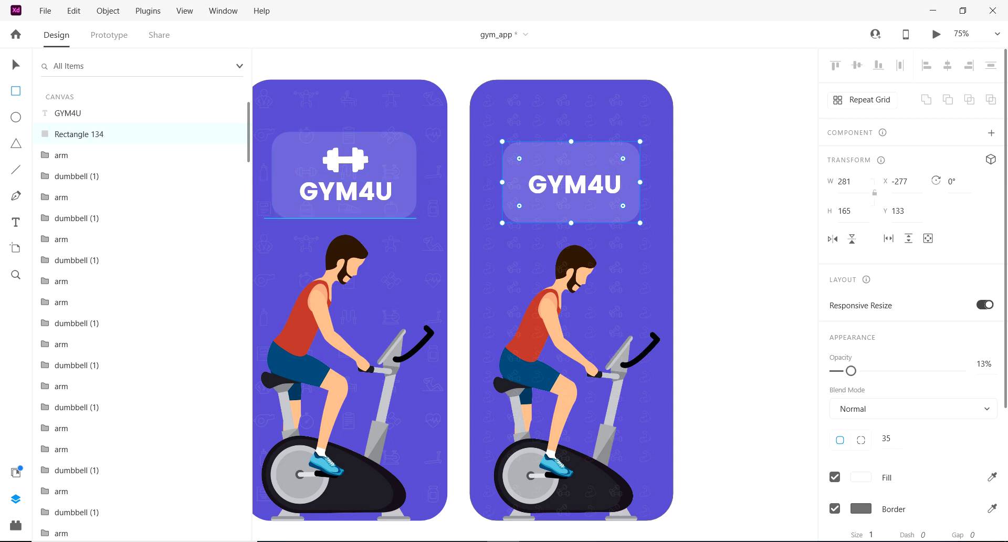
{"action": "mouse_move", "coordinate": [278, 217]}
{"action": "left_mouse_down"}
{"action": "mouse_move", "coordinate": [483, 254]}
{"action": "mouse_move", "coordinate": [660, 249]}
{"action": "left_mouse_up"}
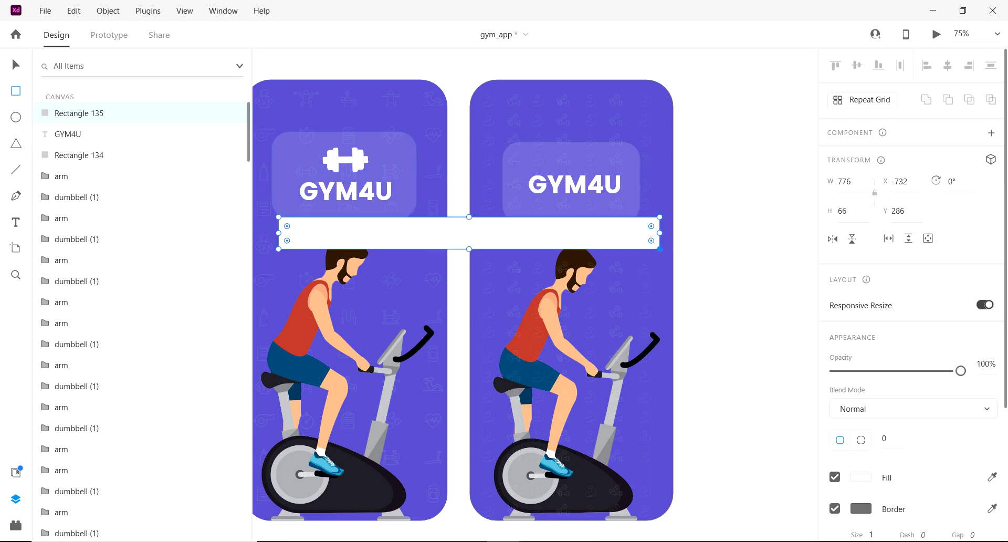
Step: Move the second screen's GYM4U title down to Y 205, just above the guide rectangle
{"action": "left_click", "coordinate": [582, 186]}
{"action": "key", "text": "shift+Down"}
{"action": "key", "text": "shift+Down"}
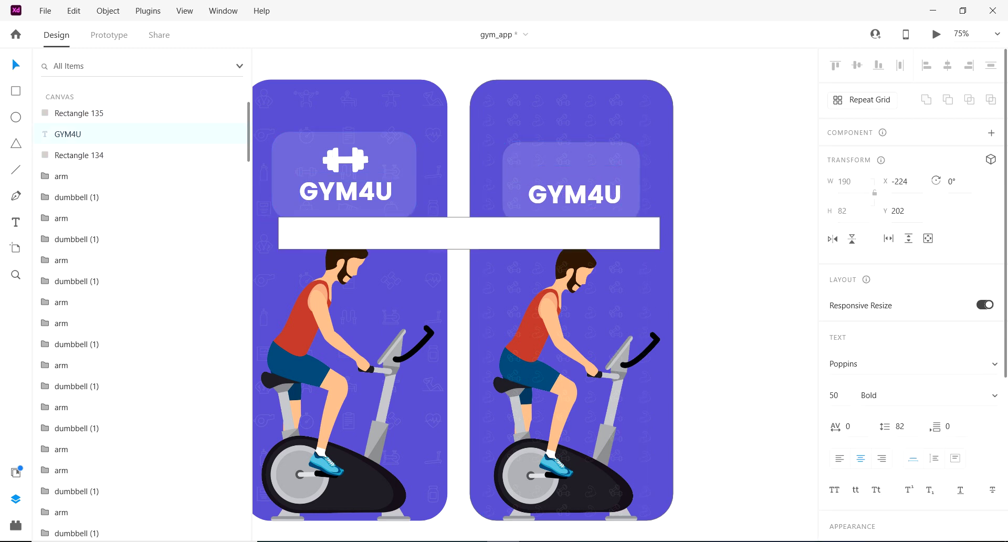
{"action": "key", "text": "Down"}
{"action": "key", "text": "Down"}
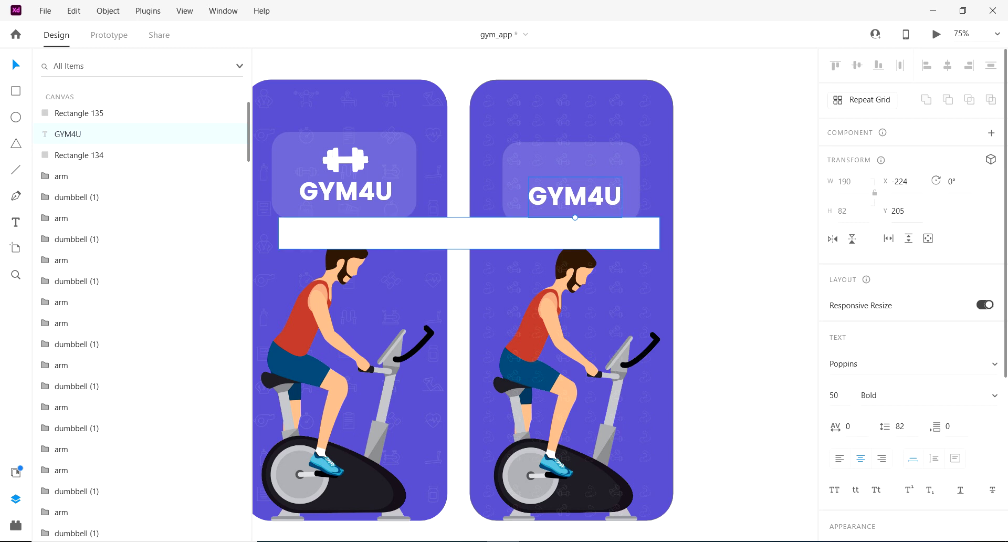
Step: Move the white guide rectangle up to Y 148, just above the GYM4U titles on both screens
{"action": "left_click", "coordinate": [582, 232]}
{"action": "key", "text": "shift+Up"}
{"action": "key", "text": "shift+Up"}
{"action": "key", "text": "shift+Up"}
{"action": "key", "text": "shift+Up"}
{"action": "key", "text": "shift+Up"}
{"action": "key", "text": "shift+Up"}
{"action": "key", "text": "shift+Up"}
{"action": "key", "text": "shift+Up"}
{"action": "key", "text": "shift+Up"}
{"action": "key", "text": "shift+Up"}
{"action": "key", "text": "shift+Up"}
{"action": "key", "text": "shift+Up"}
{"action": "key", "text": "shift+Up"}
{"action": "key", "text": "shift+Up"}
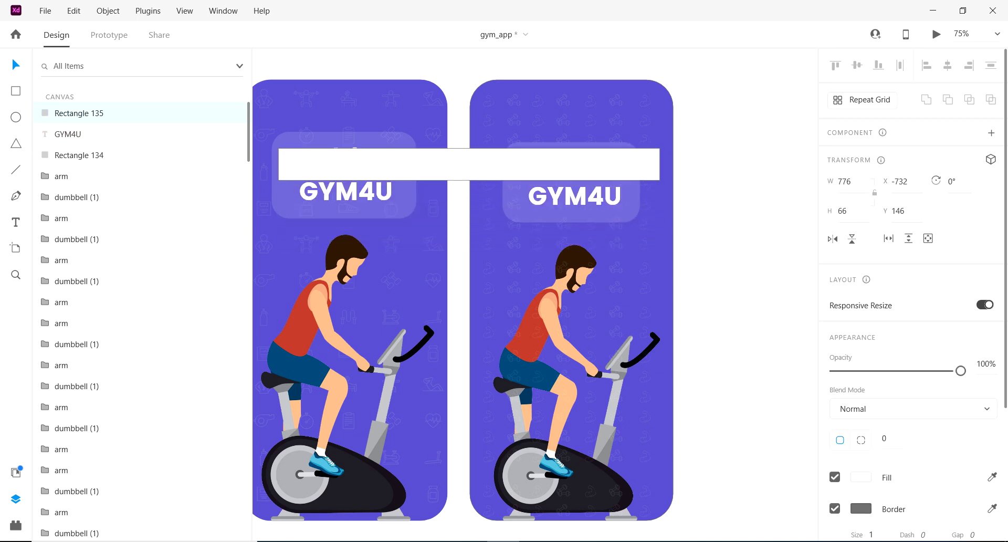
{"action": "key", "text": "Down"}
{"action": "key", "text": "Down"}
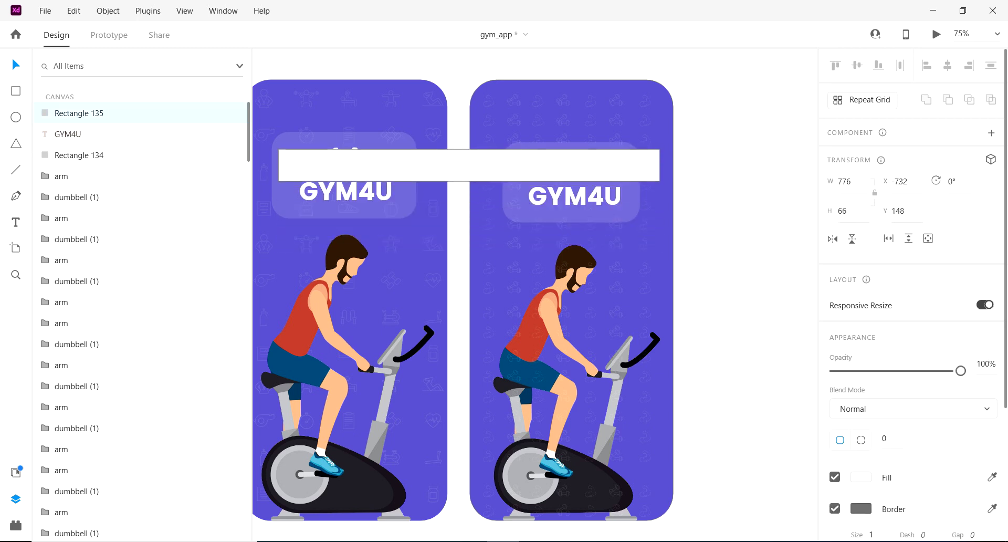
Step: Move the second screen's GYM4U title up to Y 196, level with the first screen's title, and delete the guide rectangle
{"action": "left_click", "coordinate": [575, 197]}
{"action": "key", "text": "shift+Up"}
{"action": "key", "text": "Down"}
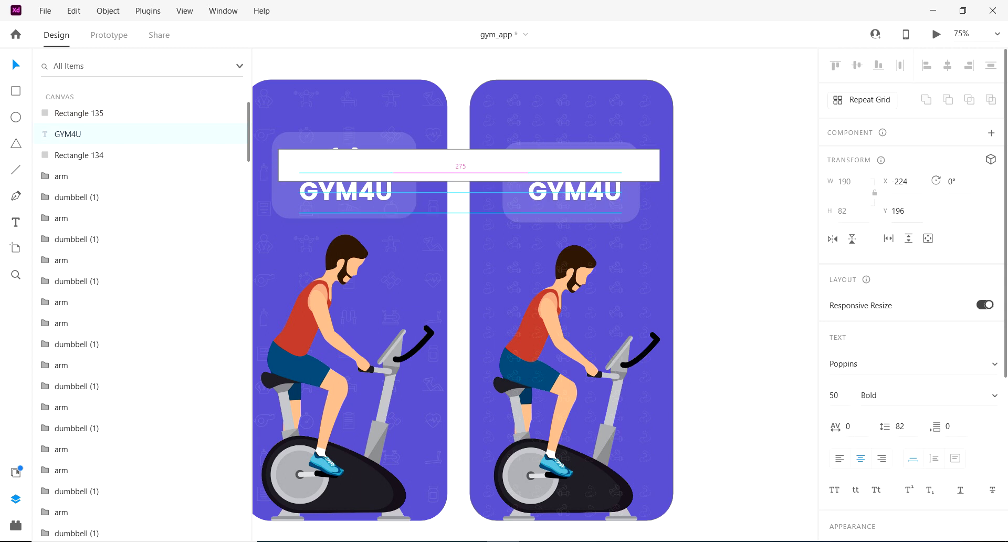
{"action": "left_click", "coordinate": [575, 165]}
{"action": "key", "text": "Delete"}
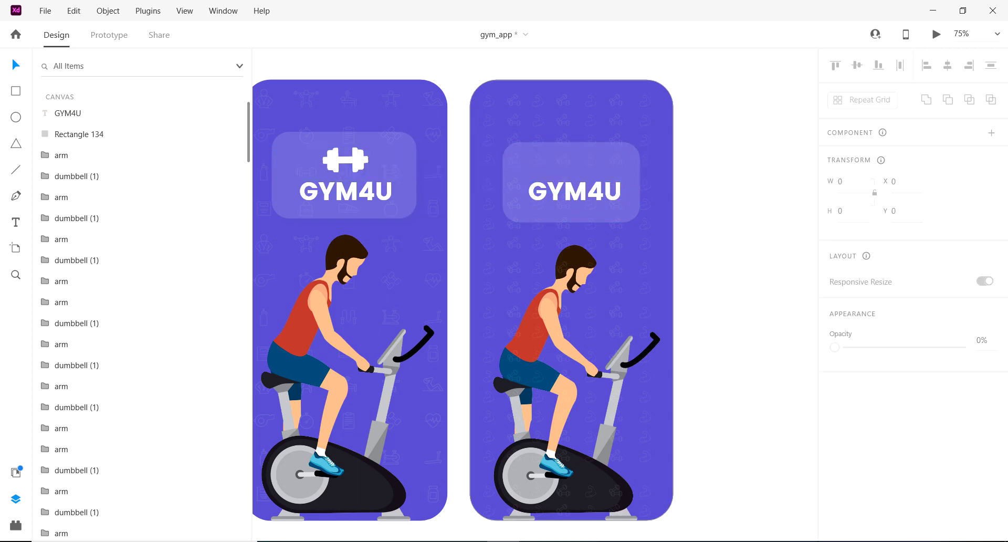
Step: Switch to Chrome, open the folder containing dumbbell.svg from the downloads list, and preview the file
{"action": "mouse_move", "coordinate": [406, 541]}
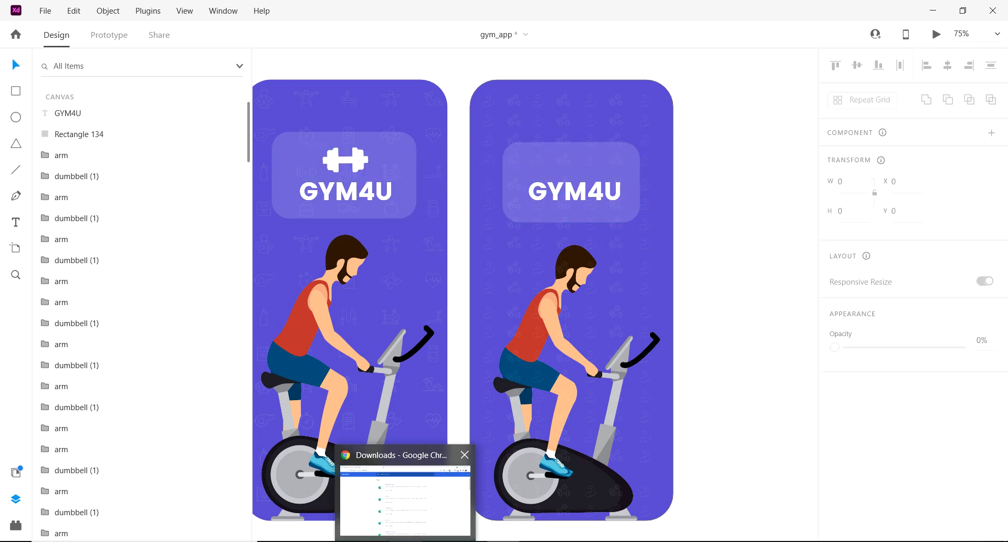
{"action": "left_click", "coordinate": [406, 499]}
{"action": "left_click", "coordinate": [85, 11]}
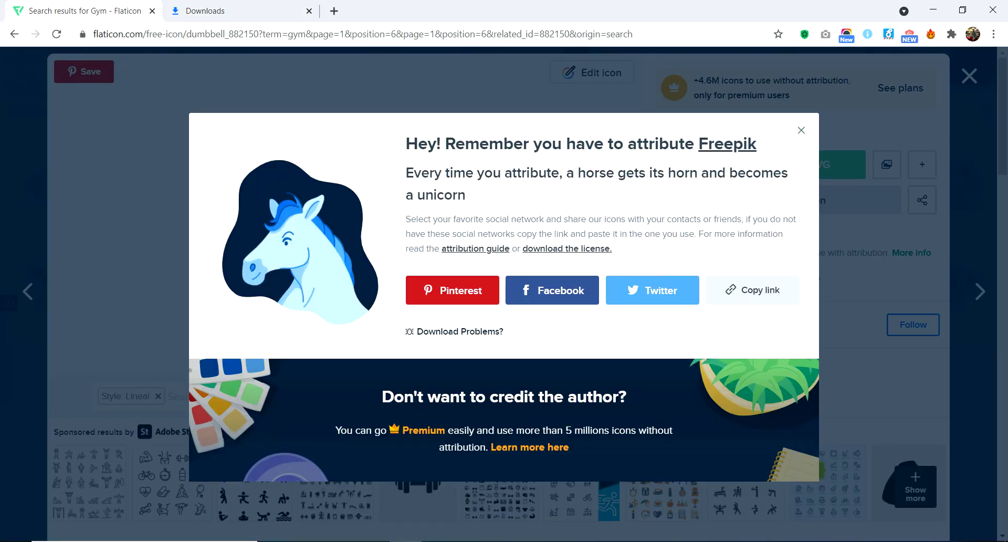
{"action": "key", "text": "ctrl+2"}
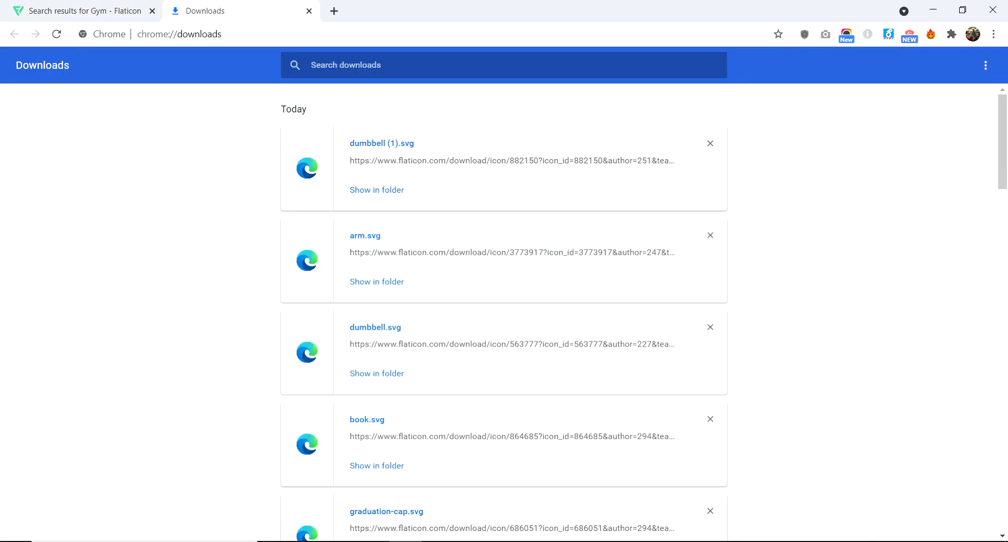
{"action": "left_click", "coordinate": [377, 373]}
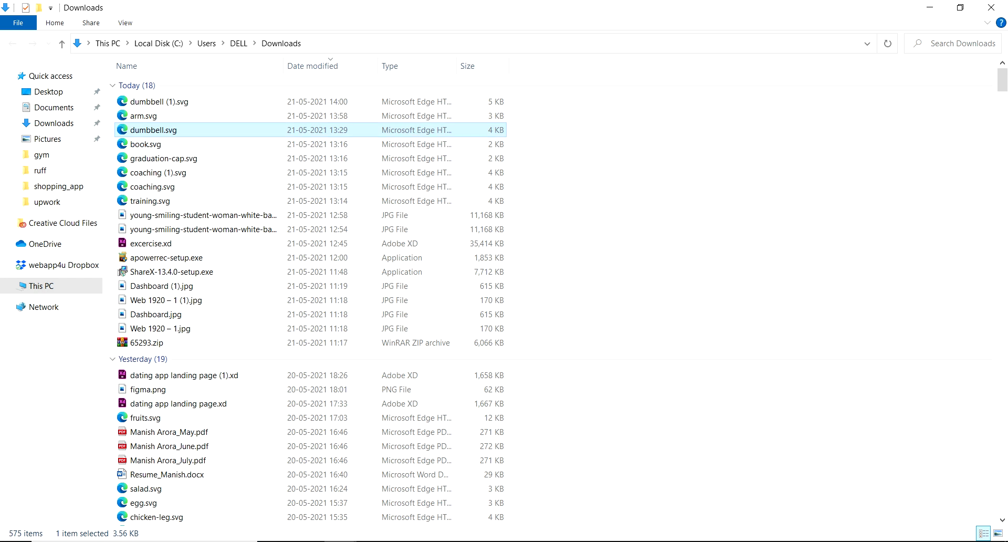
{"action": "key", "text": "Return"}
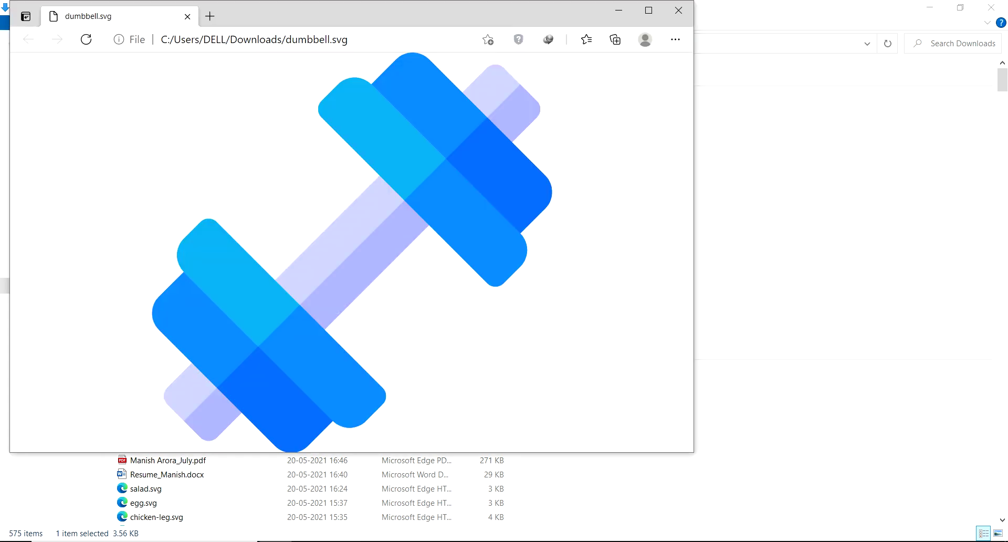
{"action": "left_click", "coordinate": [679, 11]}
{"action": "left_click", "coordinate": [619, 44]}
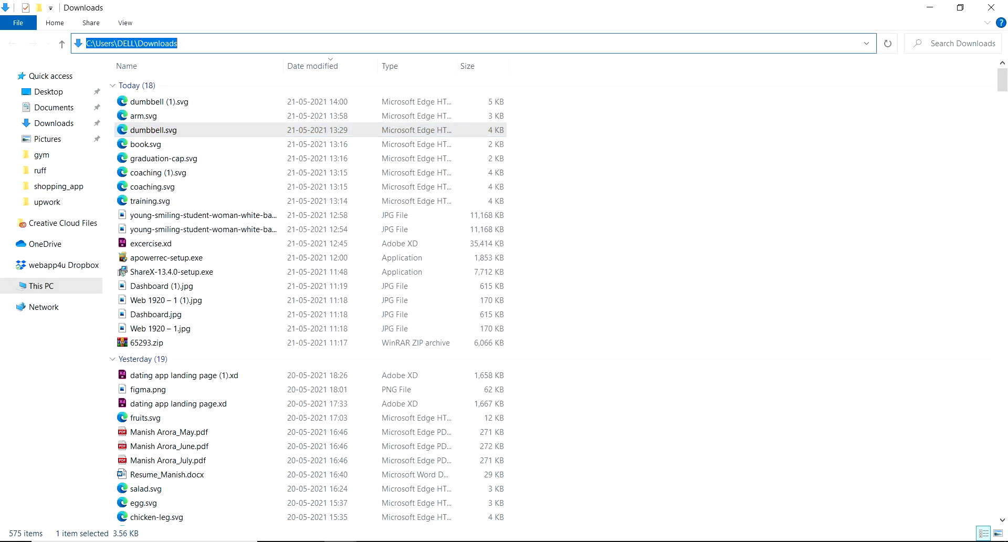
Step: Switch back to Adobe XD and import dumbbell.svg from the Downloads folder onto the second screen
{"action": "key", "text": "alt+Tab"}
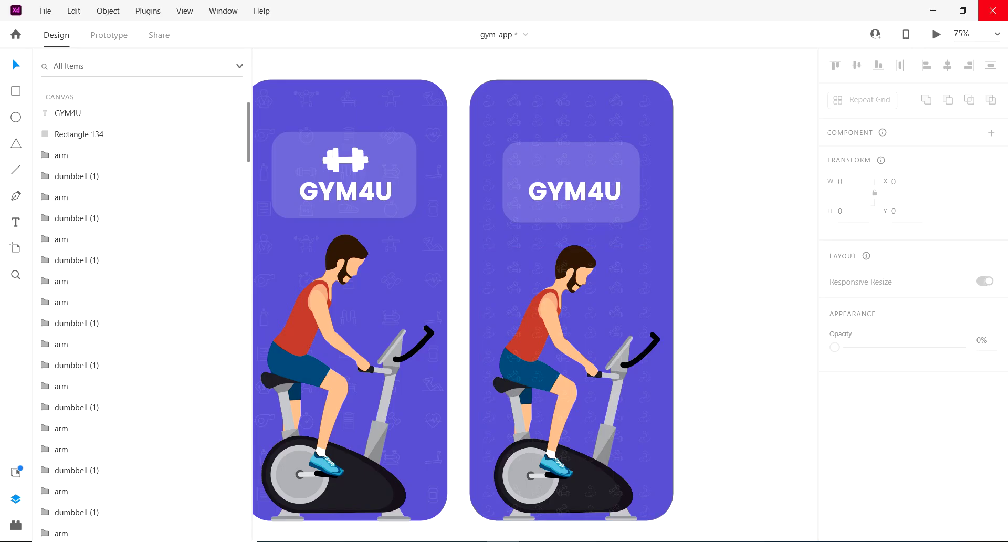
{"action": "left_click", "coordinate": [963, 11]}
{"action": "left_click_drag", "start_coordinate": [154, 130], "coordinate": [714, 102]}
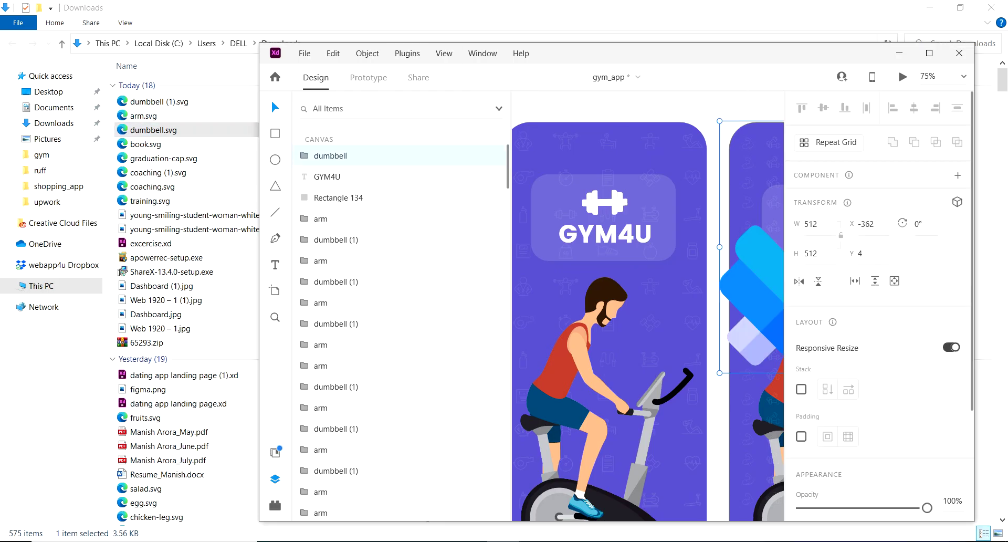
{"action": "key", "text": "super+Up"}
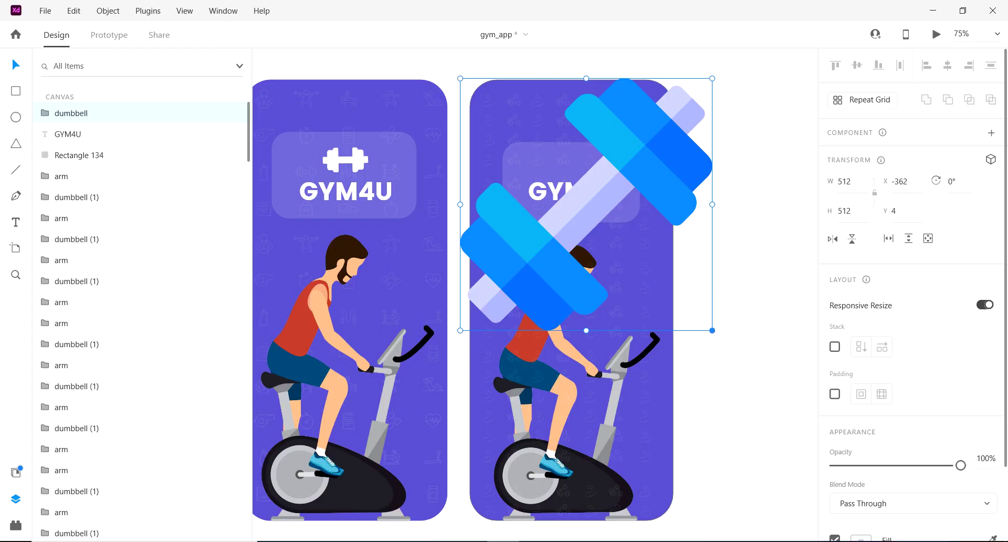
Step: Scale the imported dumbbell icon down to 80 × 80 and move it above the second screen's title
{"action": "left_click_drag", "start_coordinate": [712, 330], "coordinate": [605, 223]}
{"action": "scroll", "coordinate": [616, 161], "scroll_direction": "up", "scroll_amount": 5}
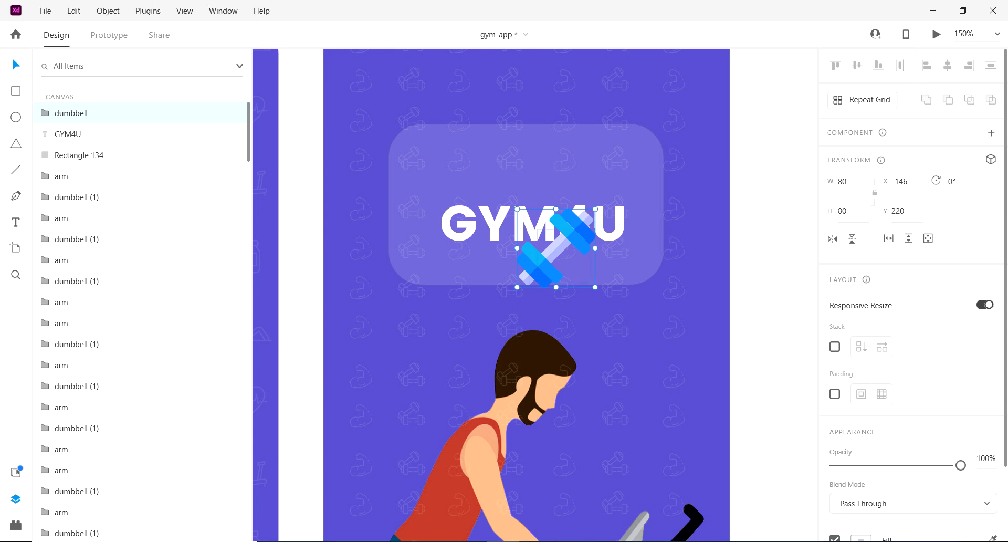
{"action": "left_click_drag", "start_coordinate": [556, 247], "coordinate": [520, 159]}
Step: Rotate the dumbbell icon 45° so it lies horizontal and position it at X -186.57, Y 127.43 above the title
{"action": "left_click_drag", "start_coordinate": [564, 116], "coordinate": [581, 159]}
{"action": "key", "text": "shift+Down"}
{"action": "key", "text": "shift+Right"}
{"action": "key", "text": "shift+Right"}
{"action": "key", "text": "Left"}
{"action": "key", "text": "Left"}
{"action": "key", "text": "Left"}
{"action": "key", "text": "Left"}
{"action": "key", "text": "Left"}
{"action": "key", "text": "Left"}
{"action": "key", "text": "i"}
{"action": "left_click", "coordinate": [564, 180]}
{"action": "key", "text": "ctrl+z"}
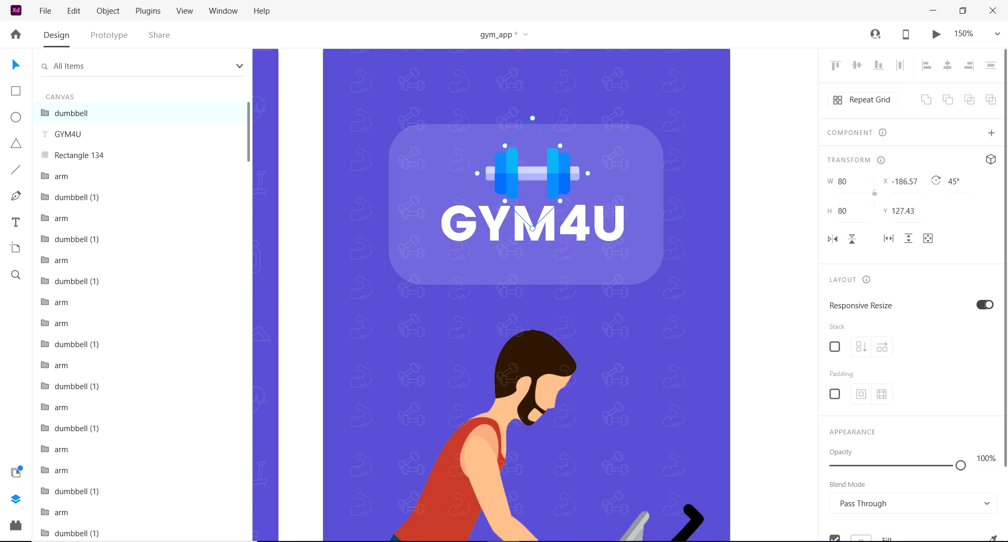
Step: Set the dumbbell icon's fill colour to white, #FFFFFF
{"action": "scroll", "coordinate": [911, 294], "scroll_direction": "down", "scroll_amount": 3}
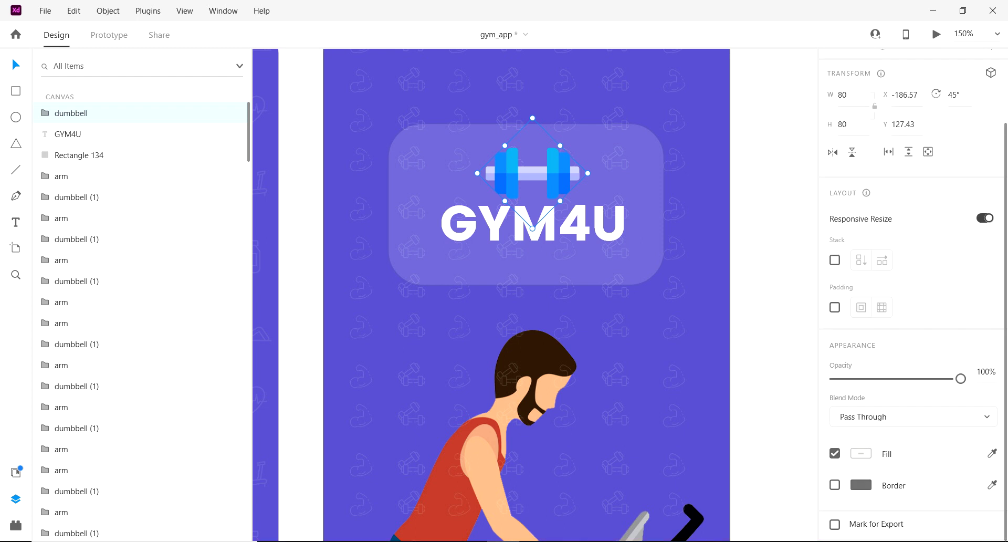
{"action": "left_click", "coordinate": [861, 454]}
{"action": "type", "text": "fff"}
{"action": "key", "text": "Return"}
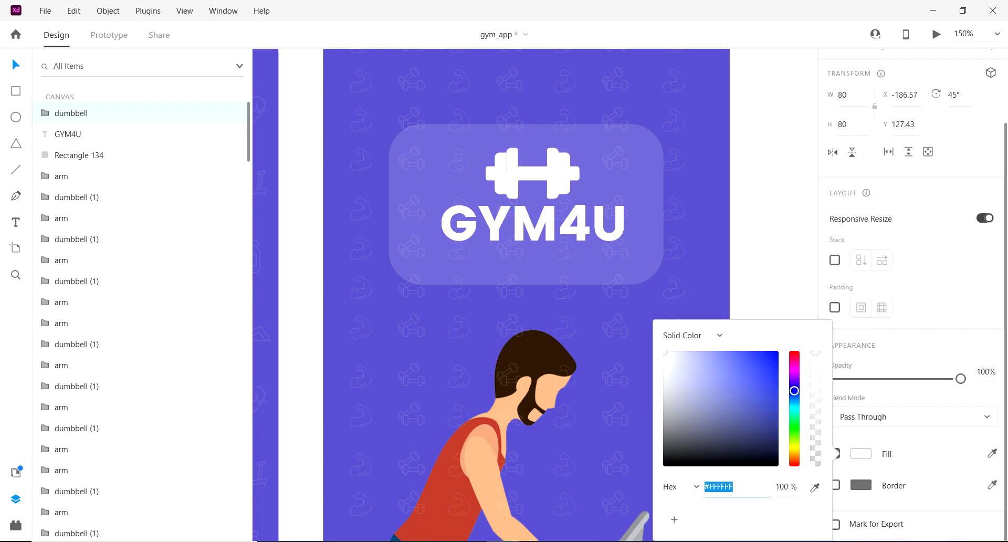
Step: Move the second screen's GYM4U title down to Y 204 to widen the gap below the dumbbell icon
{"action": "left_click", "coordinate": [534, 238]}
{"action": "key", "text": "Down"}
{"action": "key", "text": "Down"}
{"action": "key", "text": "Down"}
{"action": "key", "text": "Down"}
{"action": "key", "text": "Down"}
{"action": "key", "text": "Down"}
{"action": "key", "text": "Down"}
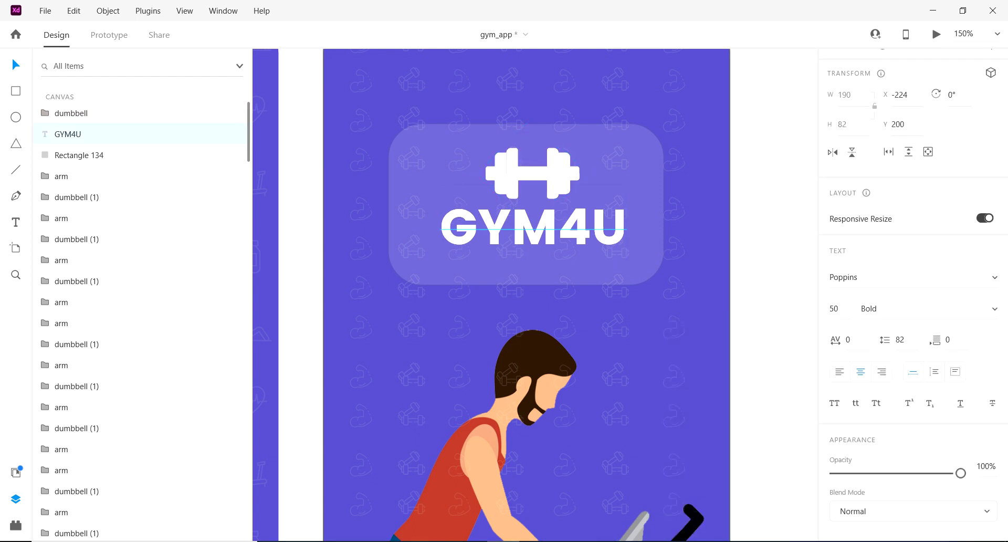
{"action": "key", "text": "Down"}
{"action": "key", "text": "ctrl+minus"}
{"action": "key", "text": "ctrl+minus"}
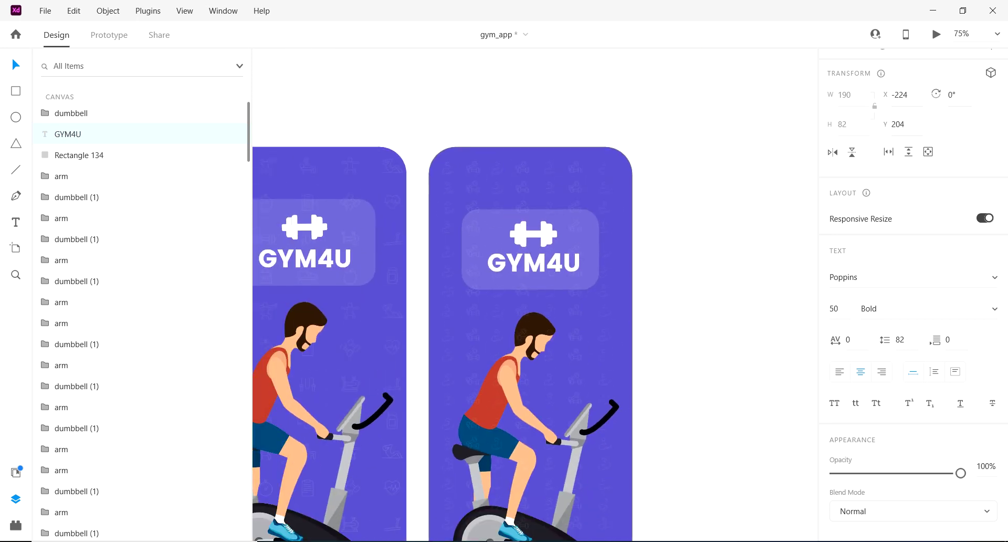
Step: Draw a guide rectangle of about 589 × 104 across both screens and raise the second dumbbell icon level with the first
{"action": "left_click_drag", "start_coordinate": [575, 162], "coordinate": [285, 212]}
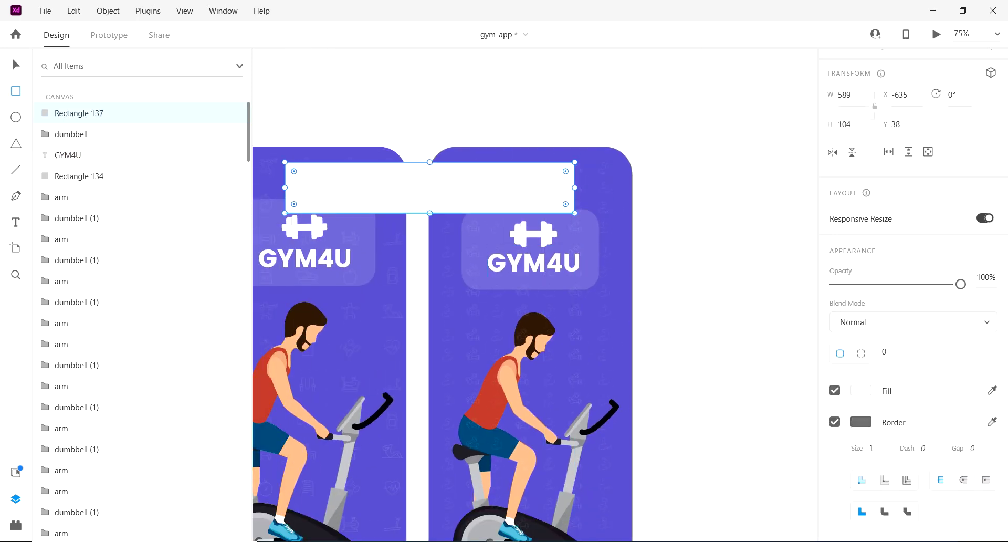
{"action": "key", "text": "v"}
{"action": "left_click", "coordinate": [533, 233]}
{"action": "left_click_drag", "start_coordinate": [533, 234], "coordinate": [533, 226]}
Step: Lower the guide rectangle over the dumbbell icons and move the second screen's title to X -234, Y 200
{"action": "left_click", "coordinate": [302, 202]}
{"action": "left_click_drag", "start_coordinate": [302, 203], "coordinate": [303, 241]}
{"action": "left_click_drag", "start_coordinate": [533, 263], "coordinate": [533, 262]}
{"action": "key", "text": "Up"}
{"action": "key", "text": "shift+Left"}
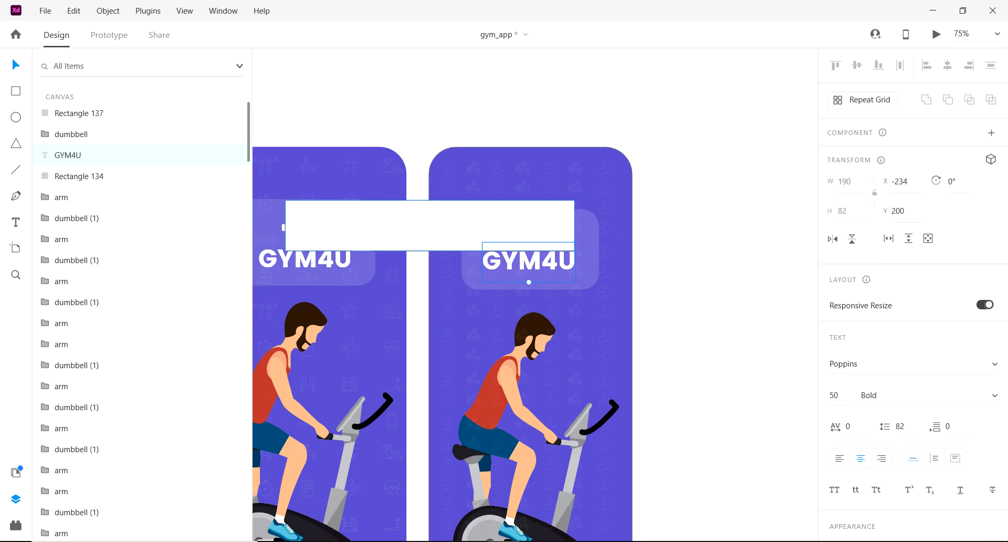
Step: Move the guide rectangle above the screens to about X -424, Y -175 and raise the second logo panel slightly
{"action": "left_click", "coordinate": [518, 226]}
{"action": "left_click_drag", "start_coordinate": [430, 226], "coordinate": [534, 82]}
{"action": "left_click_drag", "start_coordinate": [569, 234], "coordinate": [569, 229]}
{"action": "left_click", "coordinate": [546, 84]}
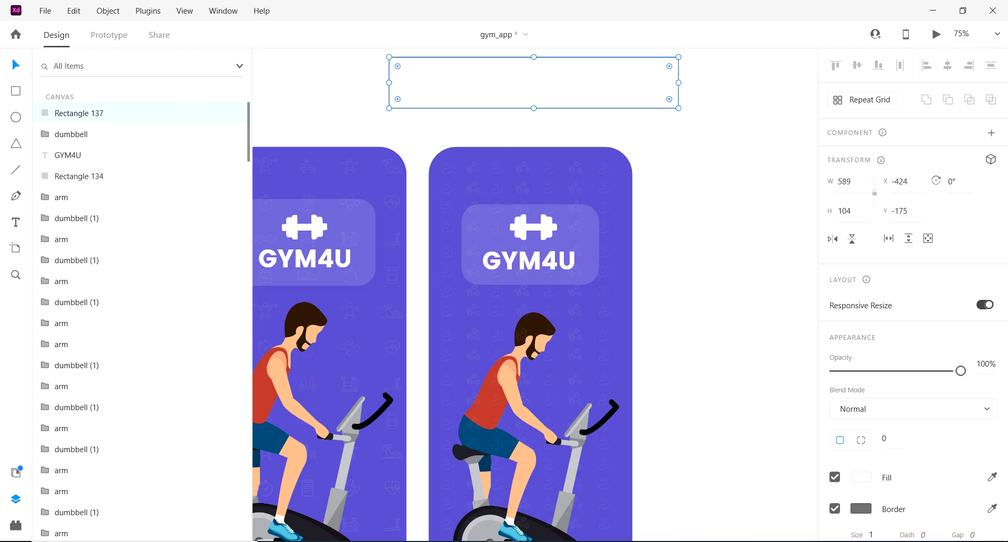
Step: Reposition the guide rectangle at X -635, Y 12 so it spans both screens just above the logo panels
{"action": "left_click_drag", "start_coordinate": [533, 82], "coordinate": [477, 138]}
{"action": "key", "text": "Delete"}
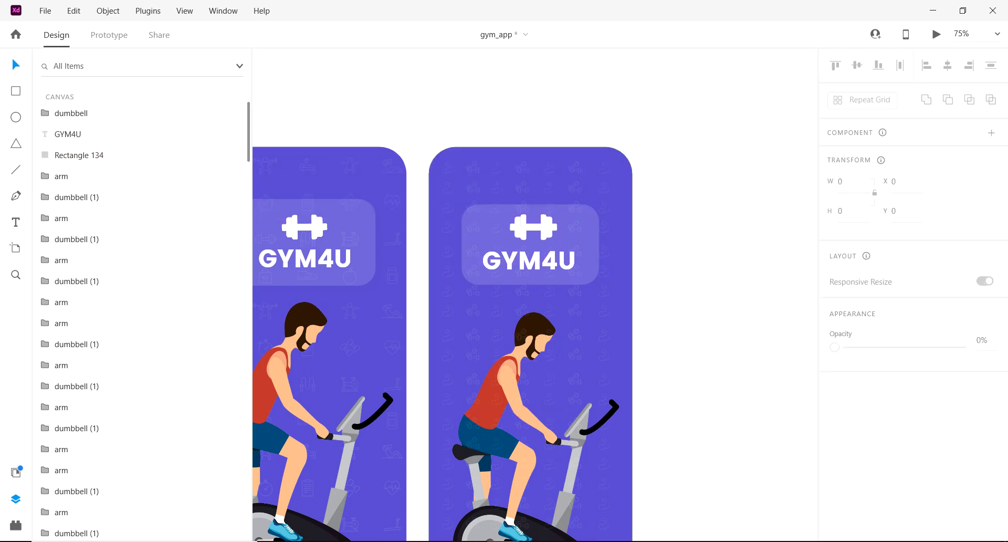
{"action": "key", "text": "ctrl+z"}
{"action": "left_click_drag", "start_coordinate": [478, 138], "coordinate": [431, 117]}
{"action": "key", "text": "shift+Up"}
{"action": "key", "text": "shift+Down"}
{"action": "key", "text": "shift+Down"}
{"action": "left_click_drag", "start_coordinate": [429, 119], "coordinate": [429, 174]}
Step: Move the second screen's logo panel up to Y 117 to meet the guide rectangle's lower edge
{"action": "left_click", "coordinate": [473, 240]}
{"action": "key", "text": "Up"}
{"action": "key", "text": "Up"}
{"action": "key", "text": "Up"}
{"action": "key", "text": "Up"}
{"action": "key", "text": "Up"}
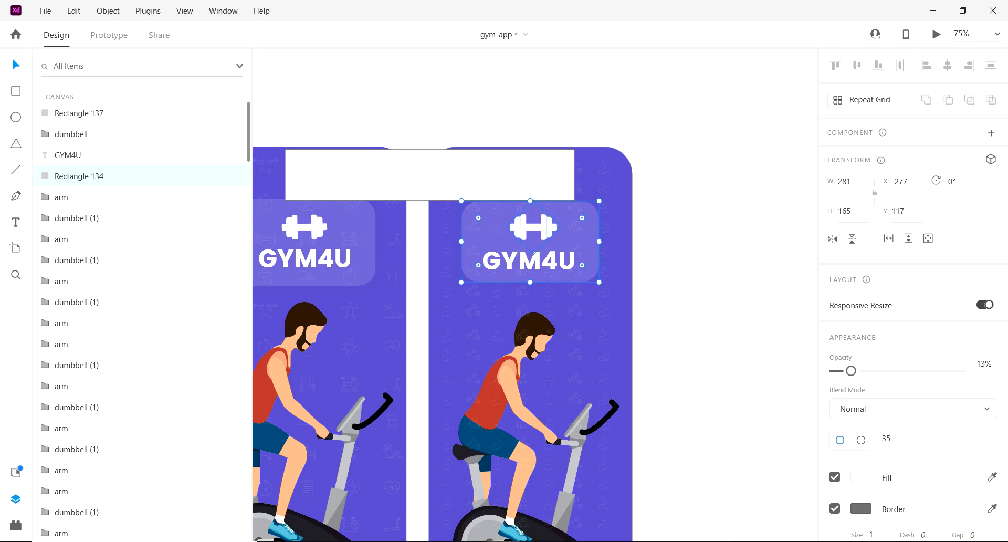
Step: Delete the guide rectangle spanning both screens
{"action": "left_click", "coordinate": [533, 227]}
{"action": "left_click", "coordinate": [494, 176]}
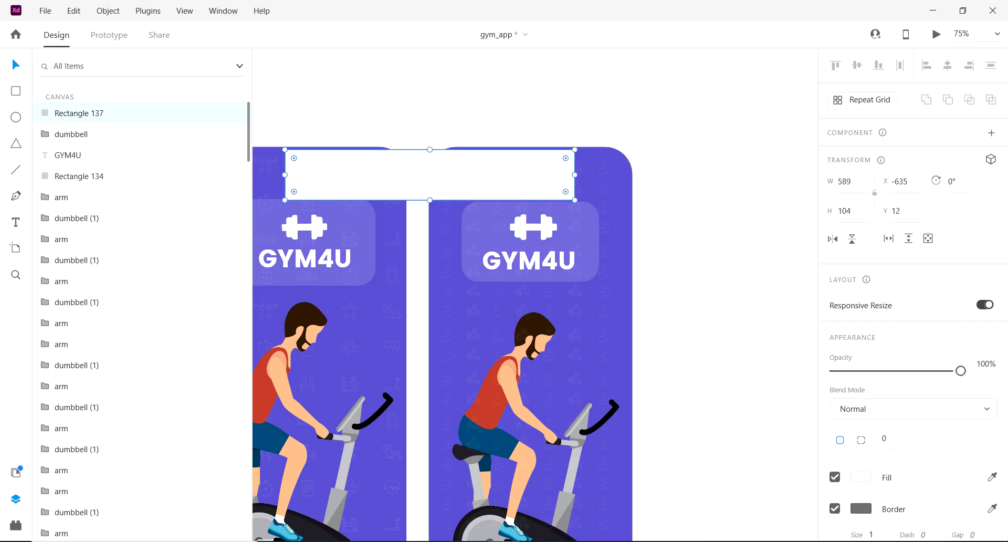
{"action": "key", "text": "Delete"}
{"action": "left_click", "coordinate": [494, 176]}
{"action": "key", "text": "ctrl+minus"}
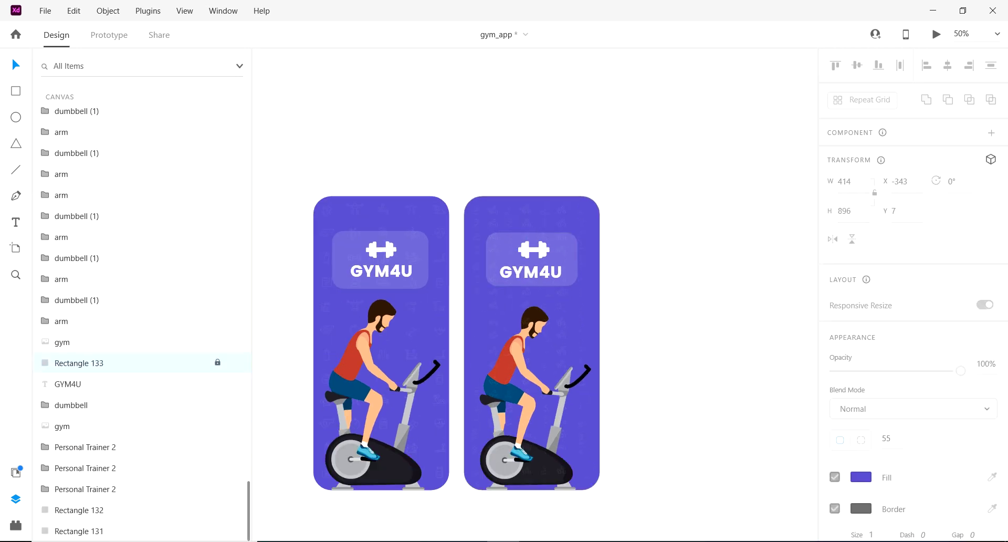
{"action": "left_click_drag", "start_coordinate": [532, 346], "coordinate": [572, 337]}
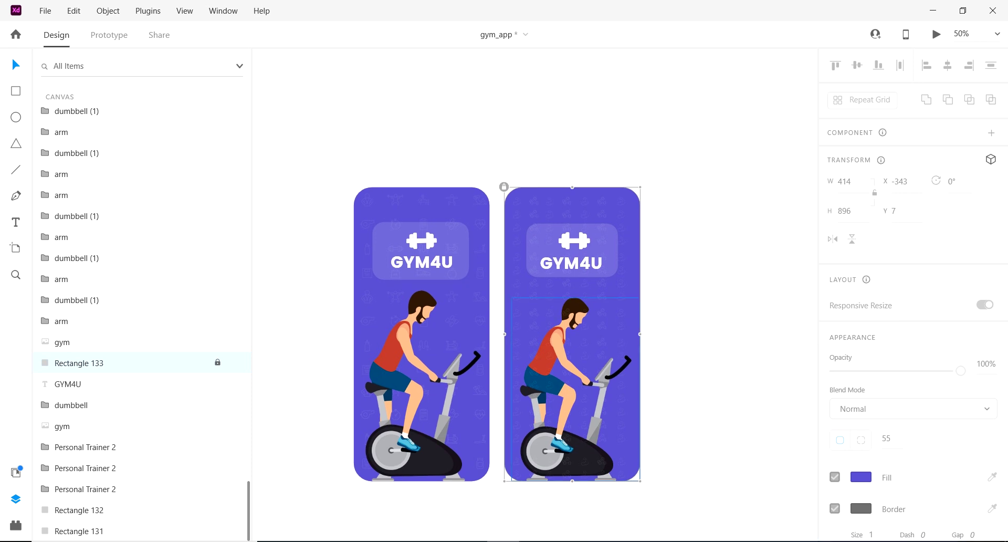
Step: Try to send the second screen's cyclist image back two levels in the layer order
{"action": "left_click", "coordinate": [576, 389]}
{"action": "key", "text": "ctrl+bracketleft"}
{"action": "key", "text": "ctrl+bracketleft"}
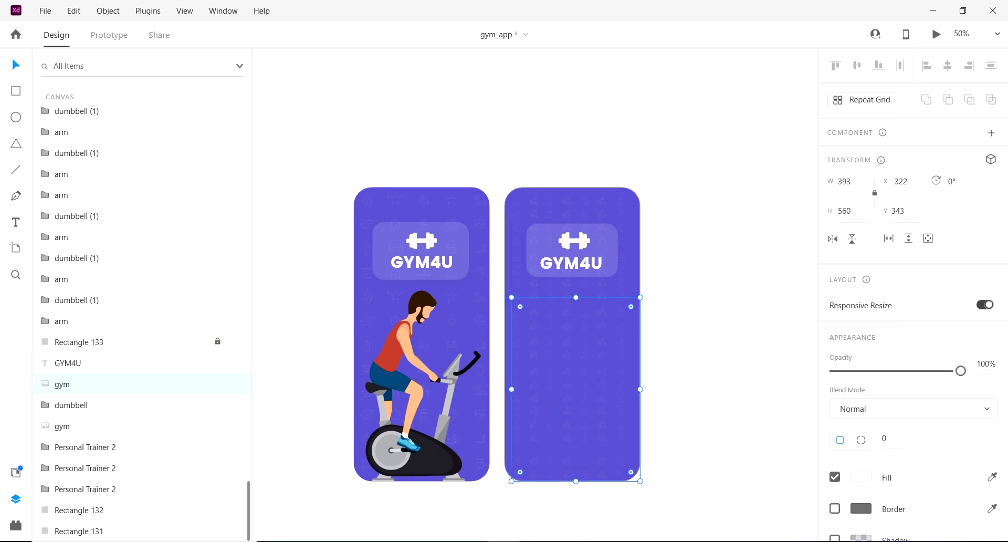
{"action": "key", "text": "ctrl+z"}
{"action": "key", "text": "ctrl+z"}
{"action": "key", "text": "ctrl+z"}
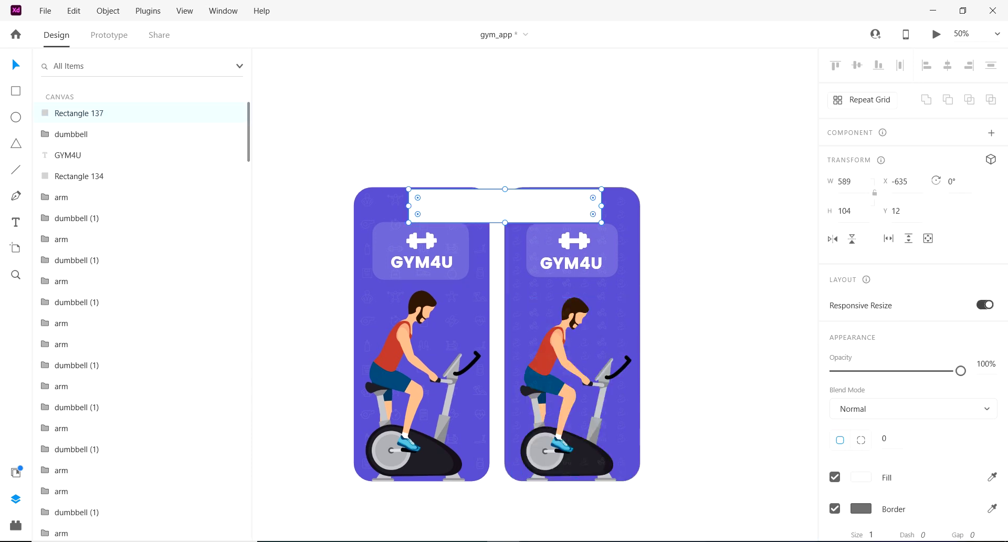
Step: Delete the restored guide rectangle and bring the second screen's cyclist image forward through the arm and dumbbell pattern layers
{"action": "key", "text": "Delete"}
{"action": "right_click", "coordinate": [549, 400]}
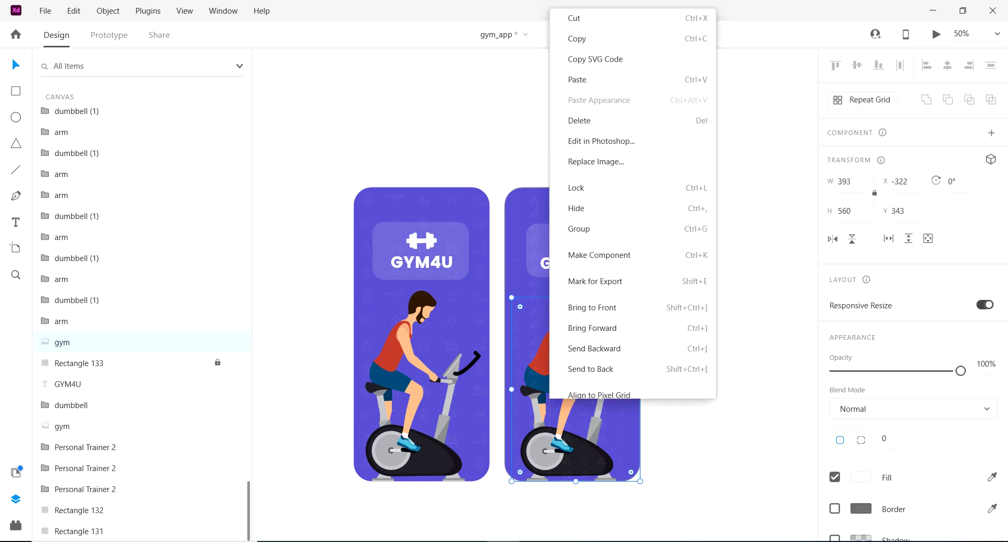
{"action": "left_click", "coordinate": [592, 299]}
{"action": "key", "text": "ctrl+bracketright"}
{"action": "key", "text": "ctrl+bracketright"}
{"action": "key", "text": "ctrl+bracketright"}
{"action": "key", "text": "ctrl+bracketright"}
{"action": "key", "text": "ctrl+bracketright"}
{"action": "key", "text": "ctrl+bracketright"}
{"action": "key", "text": "ctrl+bracketright"}
{"action": "key", "text": "ctrl+bracketright"}
{"action": "key", "text": "ctrl+bracketright"}
{"action": "key", "text": "ctrl+bracketright"}
{"action": "key", "text": "ctrl+bracketright"}
{"action": "key", "text": "ctrl+bracketright"}
{"action": "key", "text": "ctrl+bracketright"}
{"action": "key", "text": "ctrl+bracketright"}
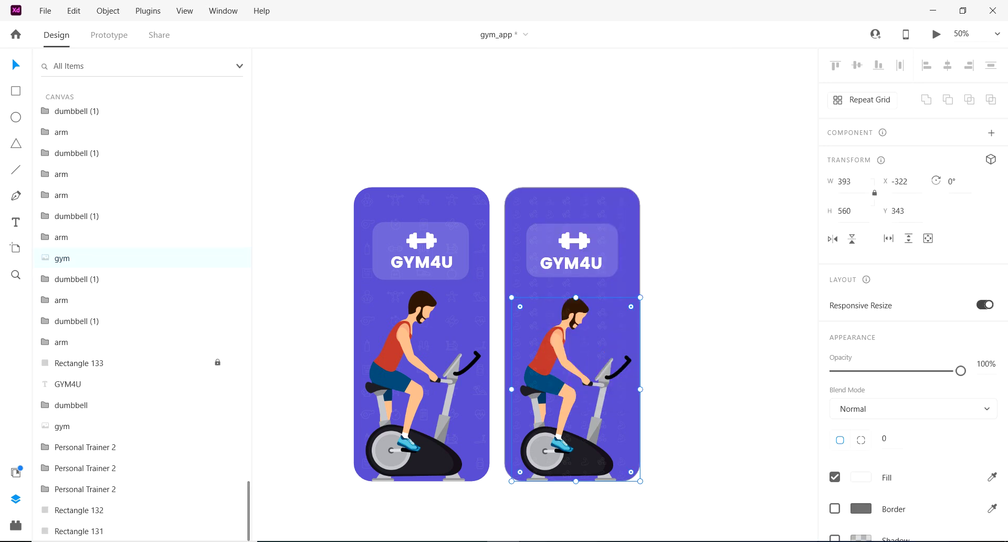
{"action": "key", "text": "ctrl+bracketright"}
{"action": "key", "text": "ctrl+bracketright"}
{"action": "key", "text": "ctrl+bracketright"}
{"action": "key", "text": "ctrl+bracketright"}
{"action": "key", "text": "ctrl+bracketright"}
{"action": "key", "text": "ctrl+bracketright"}
{"action": "key", "text": "ctrl+bracketright"}
{"action": "key", "text": "ctrl+bracketright"}
{"action": "key", "text": "ctrl+bracketright"}
{"action": "key", "text": "ctrl+bracketright"}
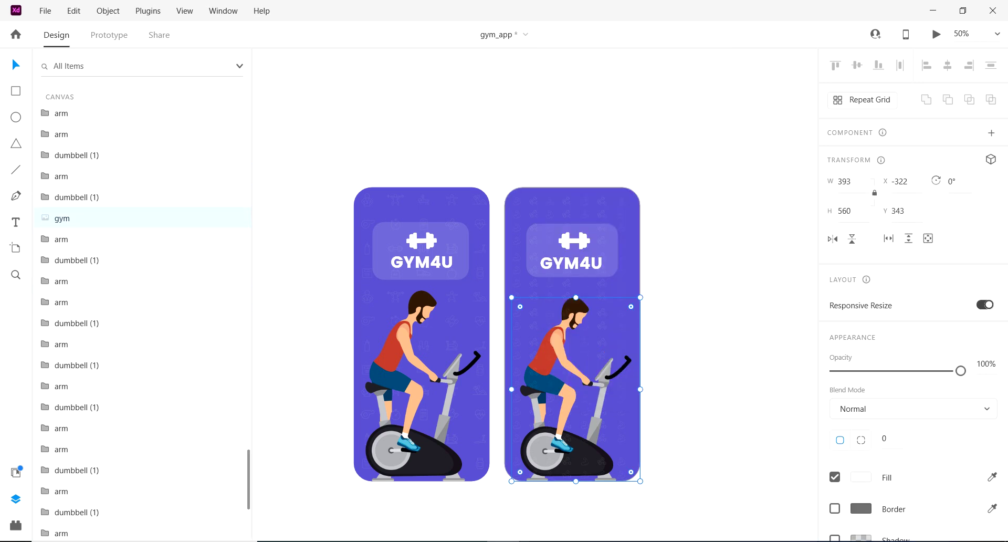